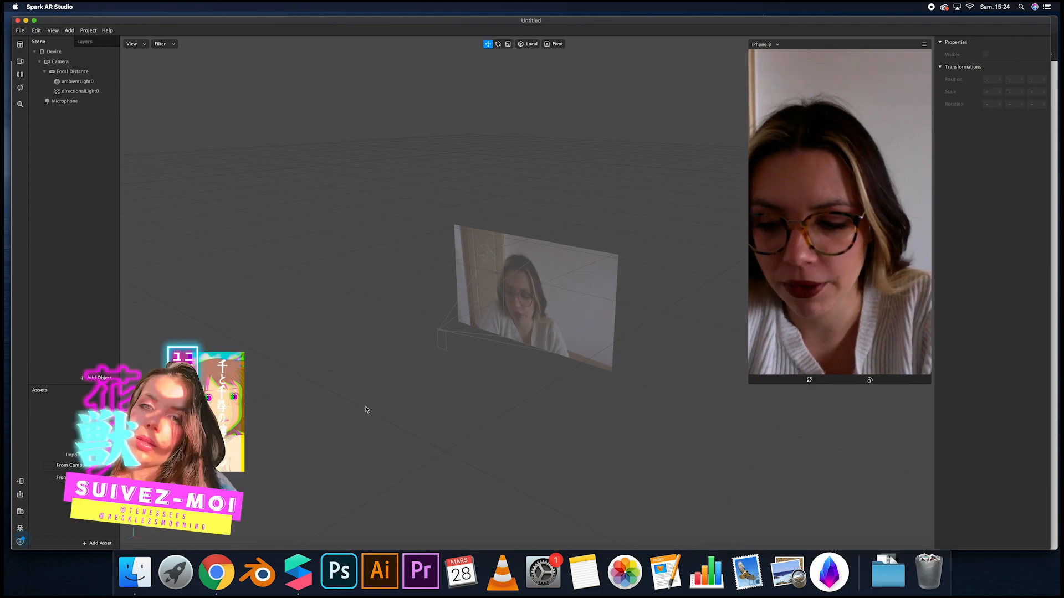
Import the FastColorLUT and Fit2Screen patch files from the ZIP Spark AR folder into the project's assets
click(136, 576)
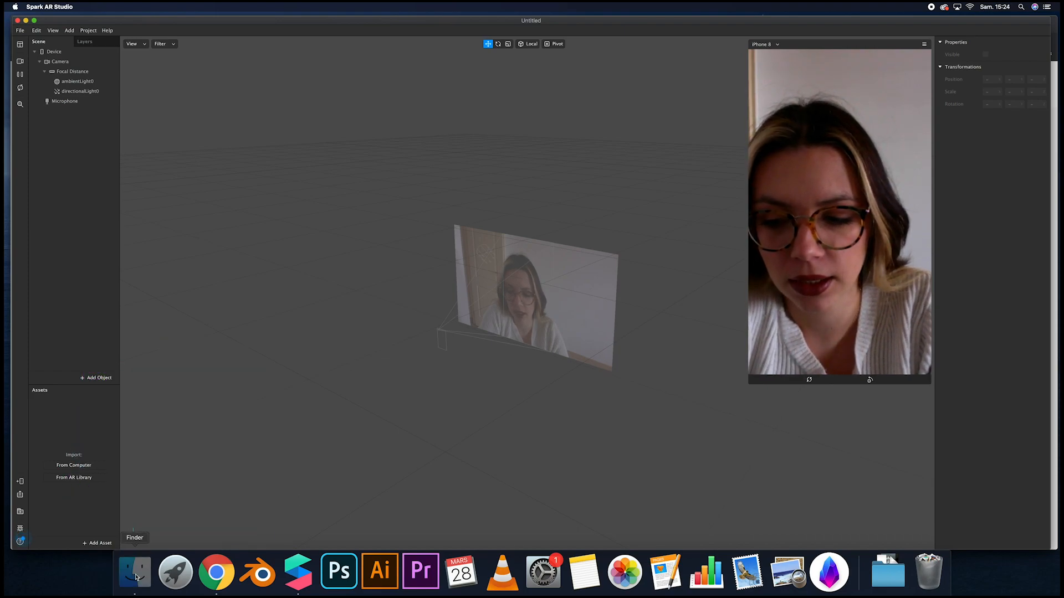
drag(637, 123, 964, 37)
drag(905, 83, 92, 447)
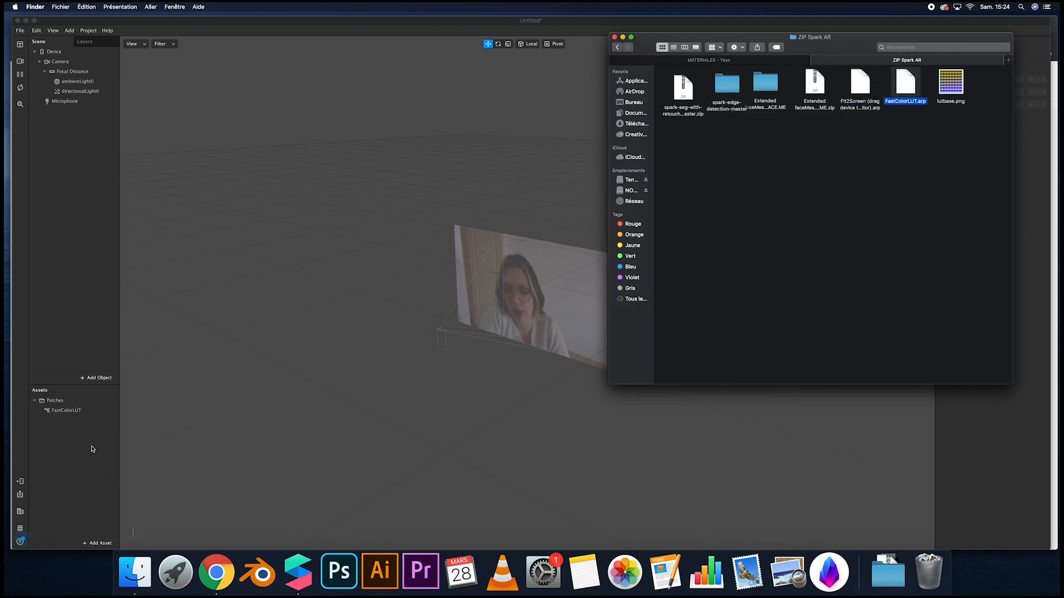
drag(860, 83, 92, 446)
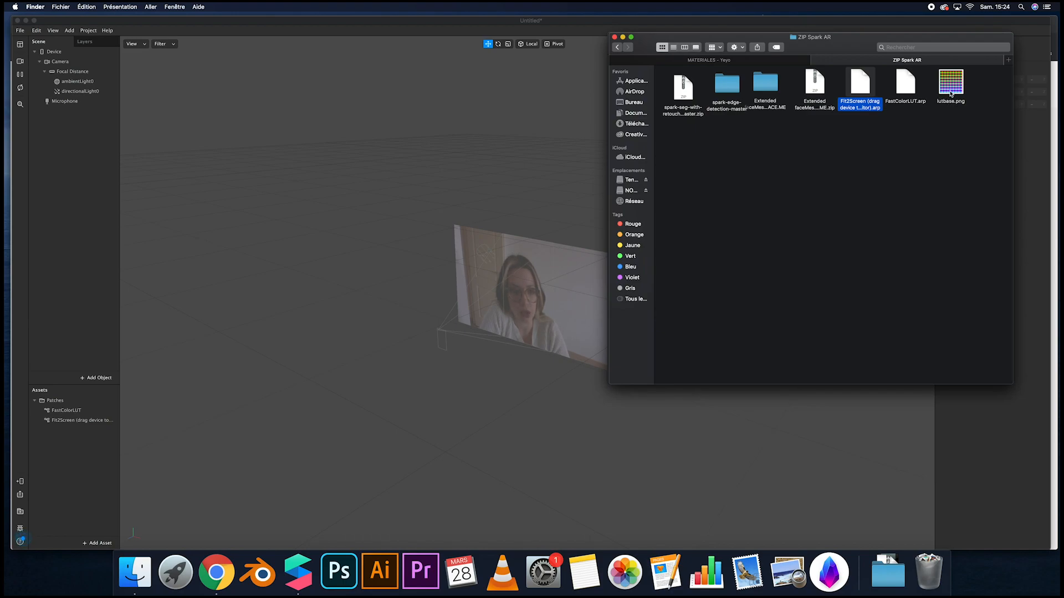
Insert a Face Mesh into the scene, name it retouches, and assign it a new material
click(453, 156)
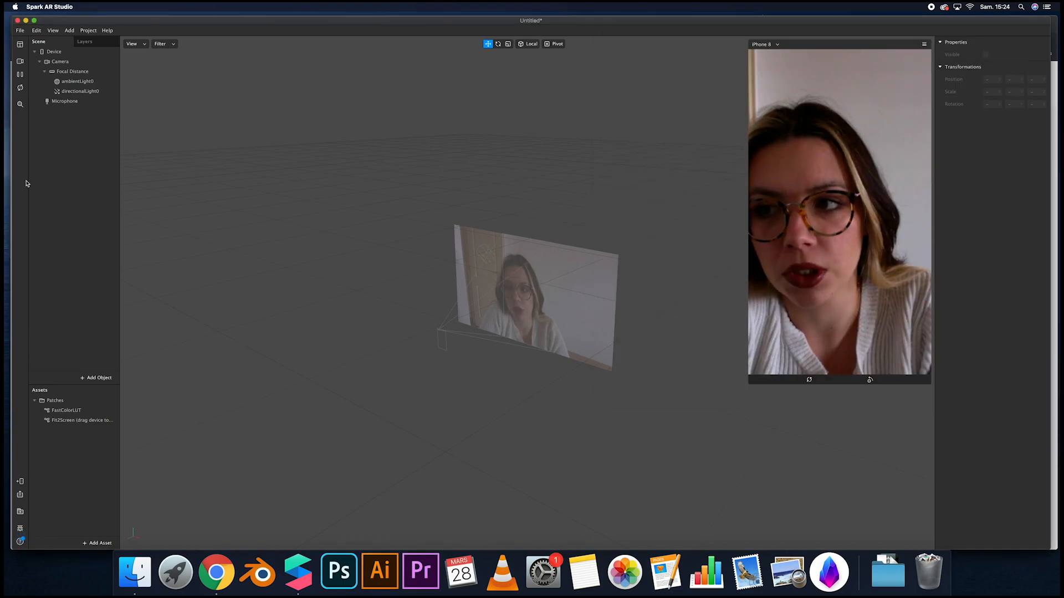
click(96, 378)
click(58, 342)
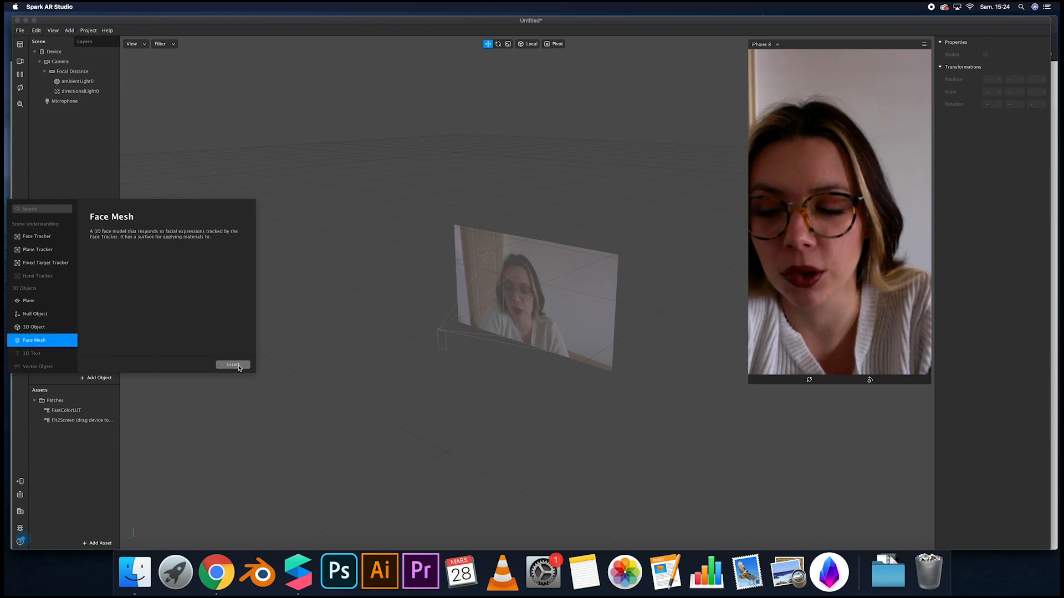
click(233, 365)
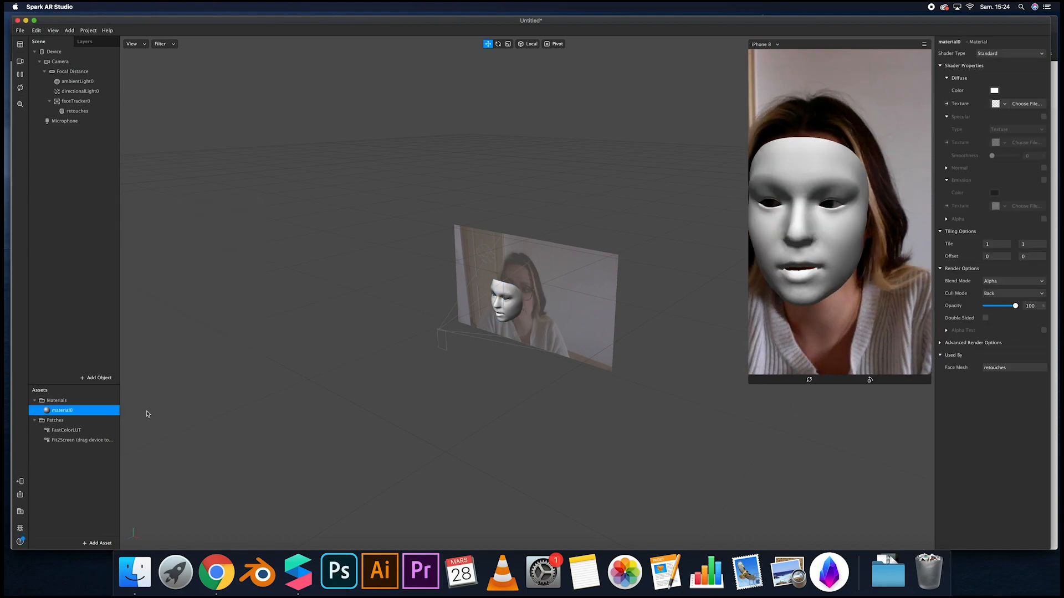
Change the face mesh material's shader type to Retouching and set its skin smoothing to 24
click(1010, 53)
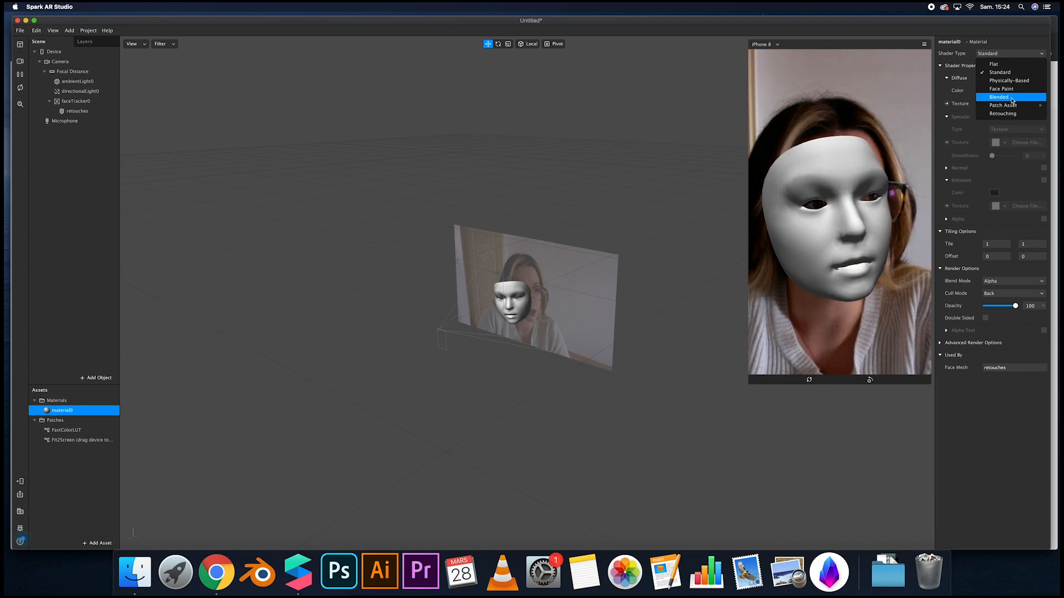
click(1002, 113)
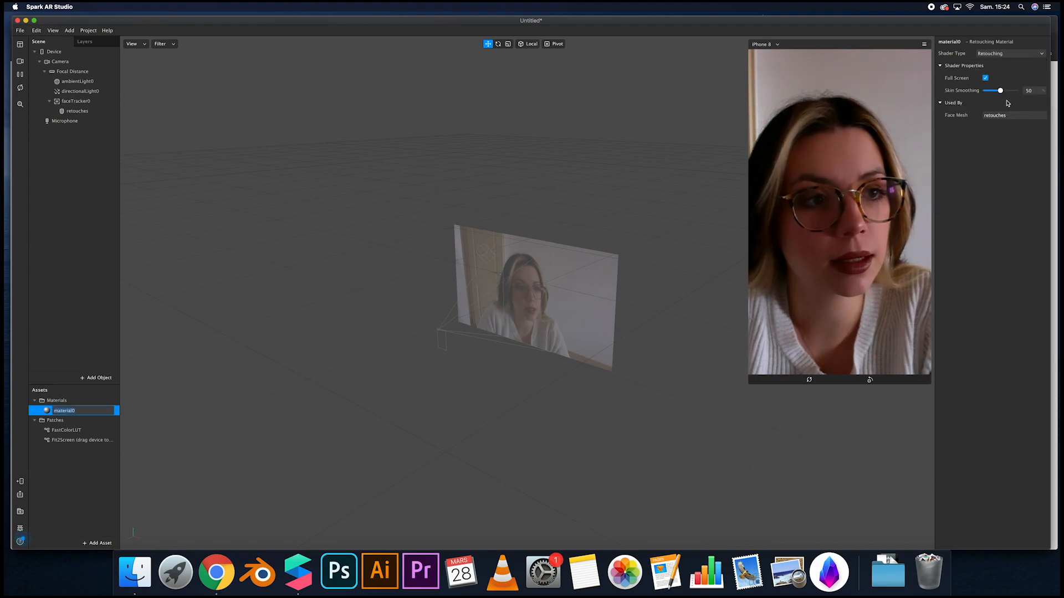
mouse_move(1002, 93)
mouse_down()
mouse_move(1012, 93)
mouse_move(987, 95)
mouse_move(1022, 92)
mouse_move(993, 96)
mouse_up()
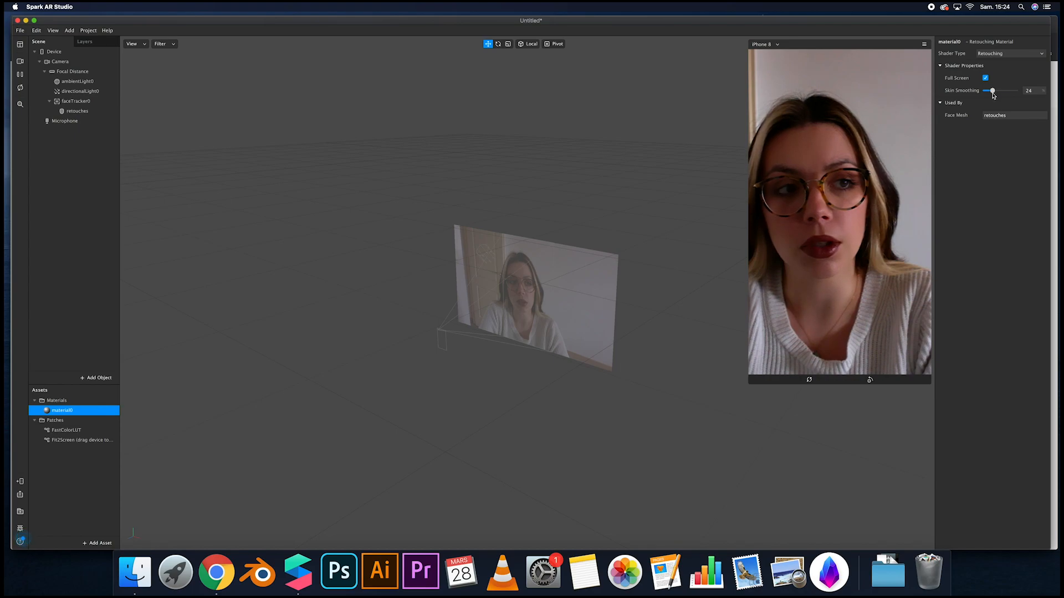
scroll(415, 261, up, 1)
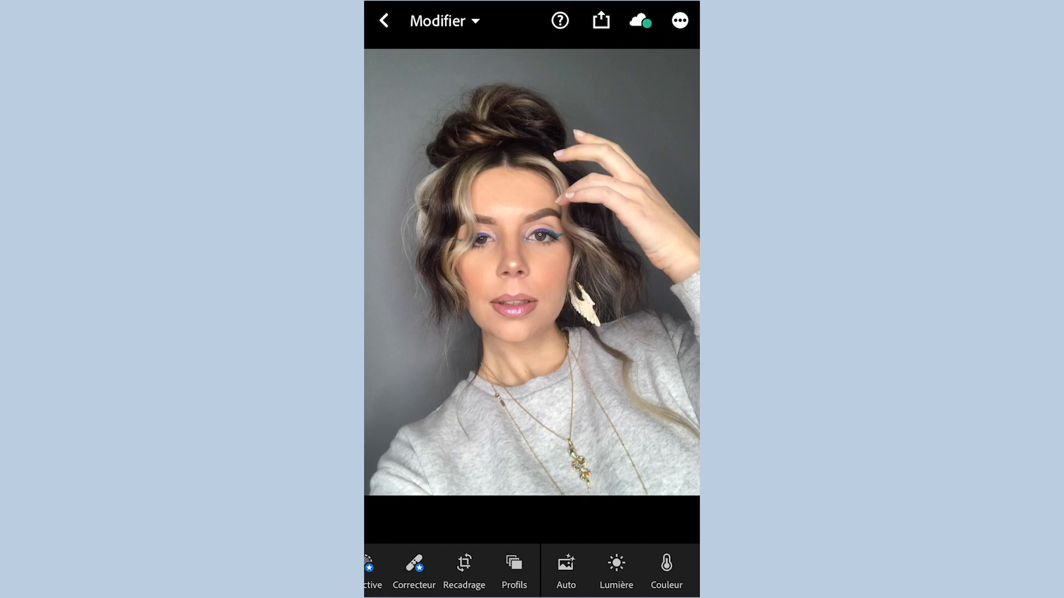
click(680, 20)
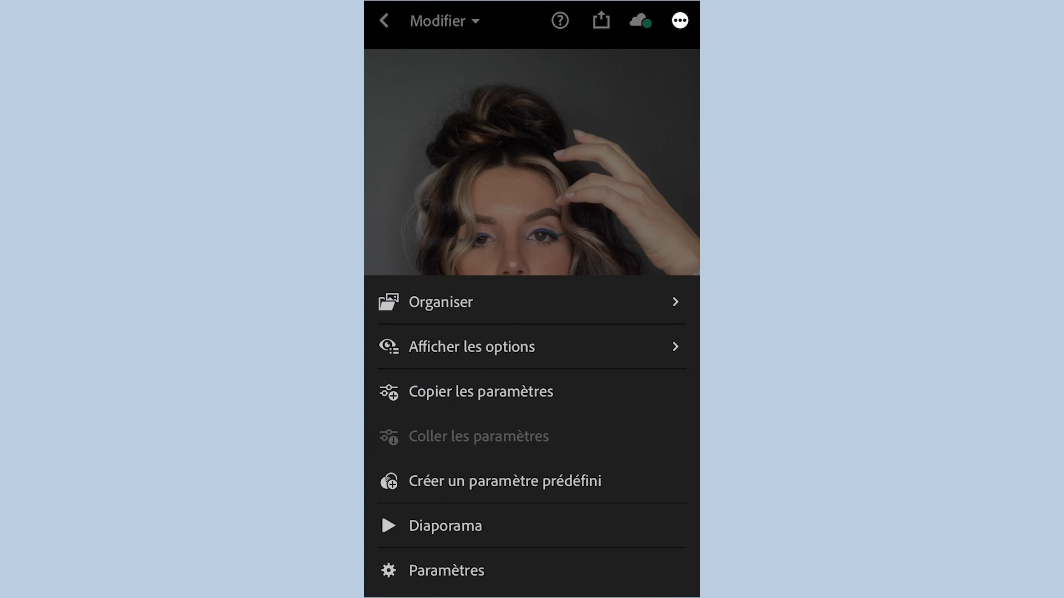
click(680, 20)
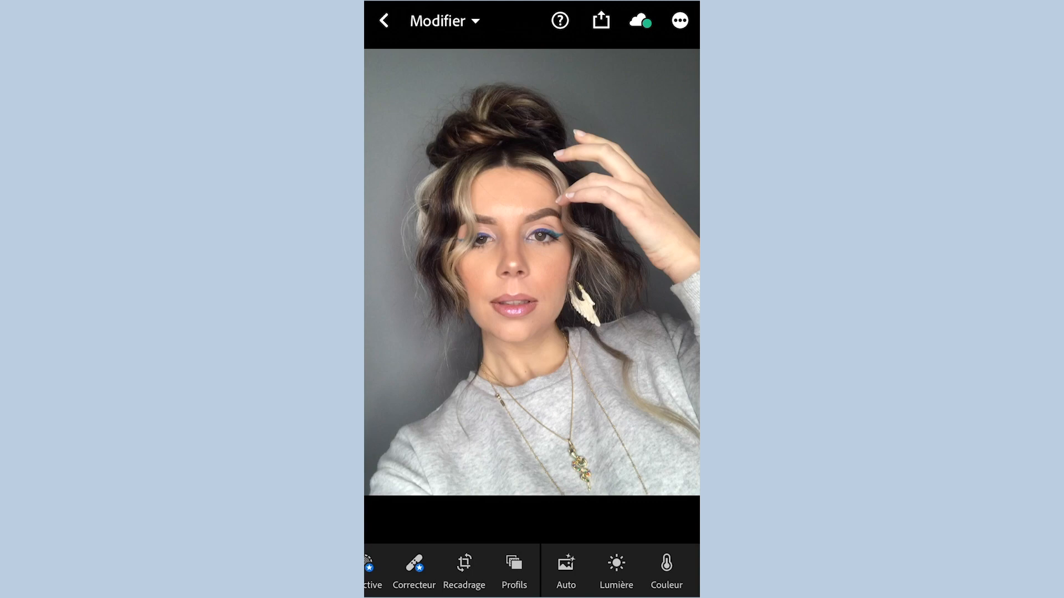
In Lightroom, set the portrait's exposure to +0.32, contrast to +20 and highlights to -34
scroll(532, 571, right, 3)
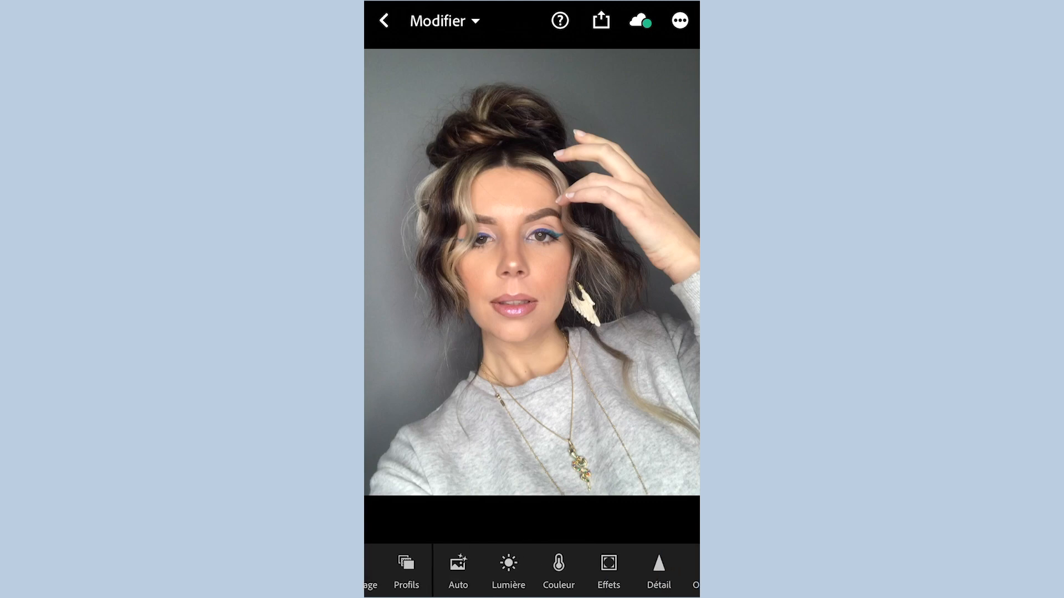
click(503, 570)
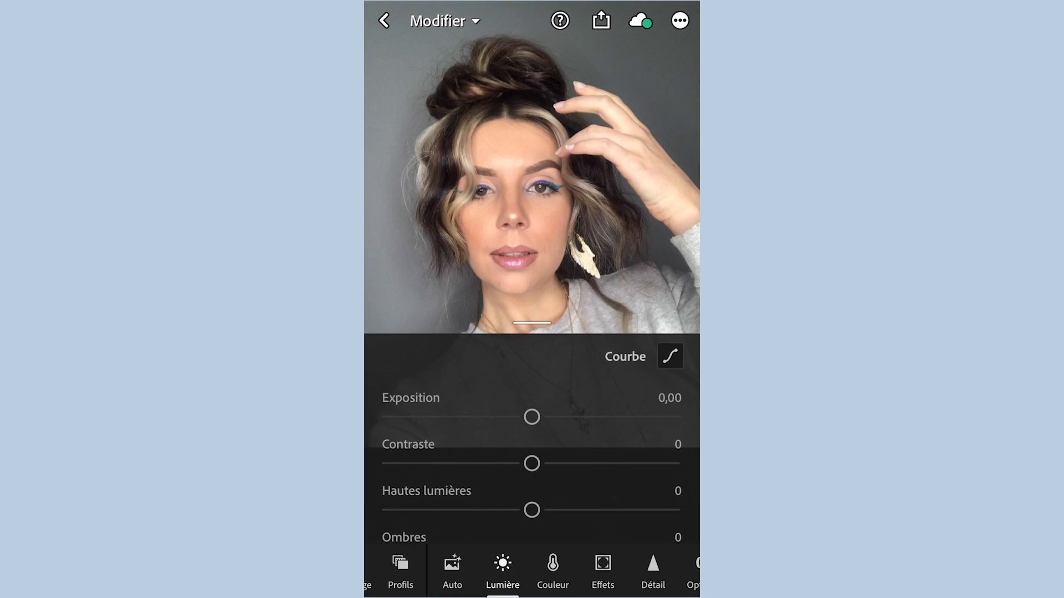
drag(532, 416, 544, 416)
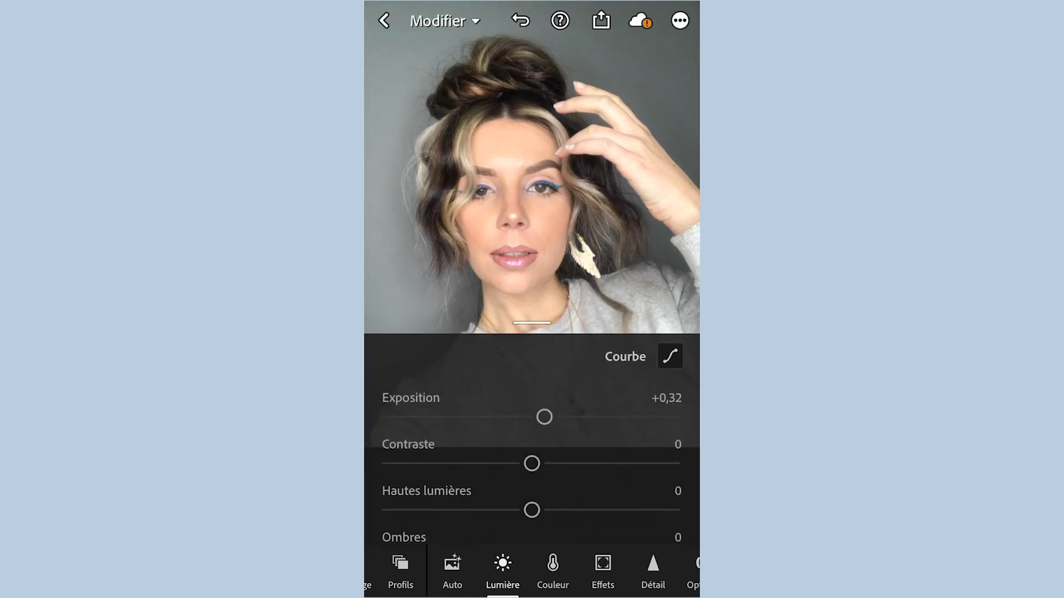
drag(532, 463, 569, 463)
scroll(532, 443, down, 2)
drag(532, 430, 472, 431)
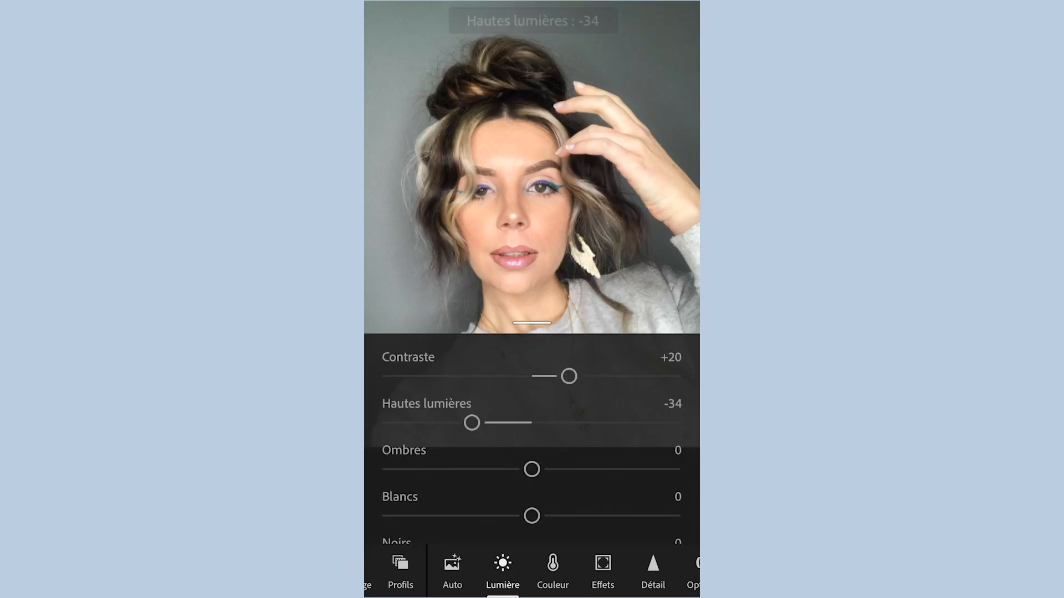
Set the portrait's shadows to -37, whites to -24 and blacks to +25
scroll(532, 444, down, 2)
drag(532, 415, 467, 416)
drag(532, 462, 489, 462)
drag(532, 508, 577, 508)
In the color mix, set the red hue to +23, lower the red saturation and slightly raise its luminance
scroll(532, 570, right, 3)
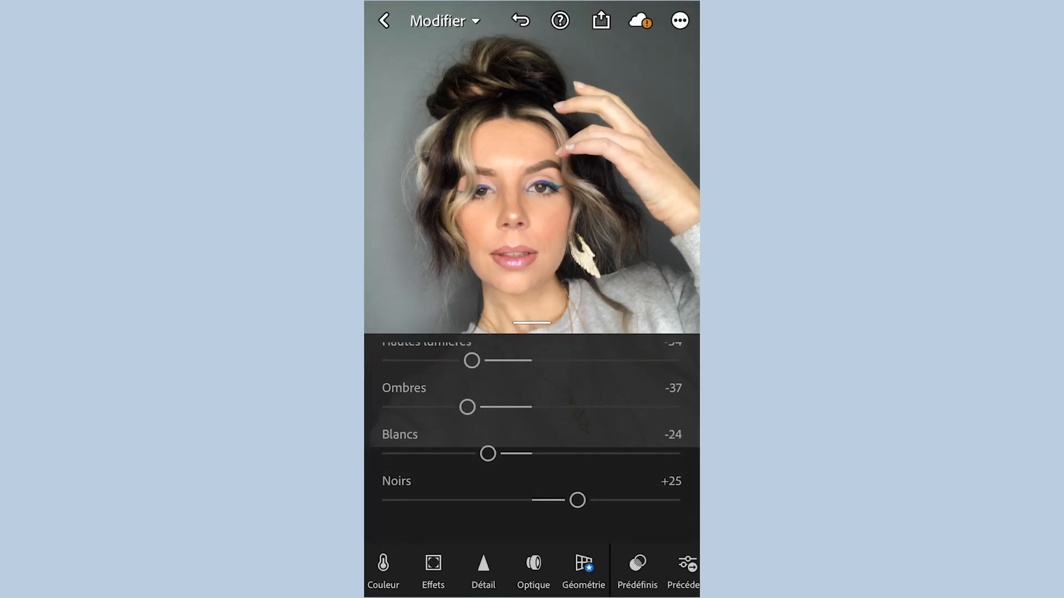
drag(532, 499, 565, 498)
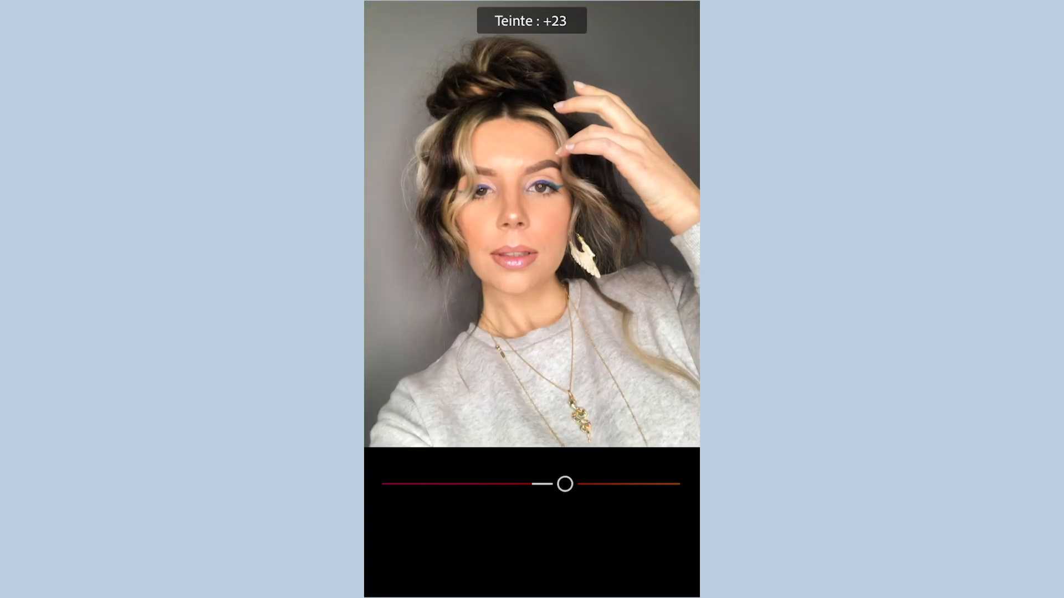
drag(532, 529, 497, 529)
drag(532, 577, 544, 577)
Raise the orange hue, saturation and luminance in the color mix, and lower the yellow hue and luminance
click(437, 409)
drag(532, 484, 535, 484)
drag(531, 531, 563, 530)
mouse_move(532, 577)
mouse_down()
mouse_move(499, 578)
mouse_move(549, 577)
mouse_up()
click(475, 409)
drag(532, 484, 446, 484)
drag(532, 577, 459, 578)
click(647, 361)
Convert the portrait to black and white and fine-tune its color settings
click(410, 358)
drag(554, 499, 593, 500)
scroll(532, 443, down, 2)
Shape the portrait's tone curve with three points, lowering the shadows point and slightly adjusting the midtone and highlight points
click(400, 571)
click(670, 356)
click(536, 319)
click(604, 249)
click(470, 384)
mouse_move(604, 249)
mouse_down()
mouse_move(591, 238)
mouse_move(596, 249)
mouse_up()
drag(470, 384, 483, 400)
drag(536, 318, 530, 314)
drag(595, 249, 601, 256)
click(630, 520)
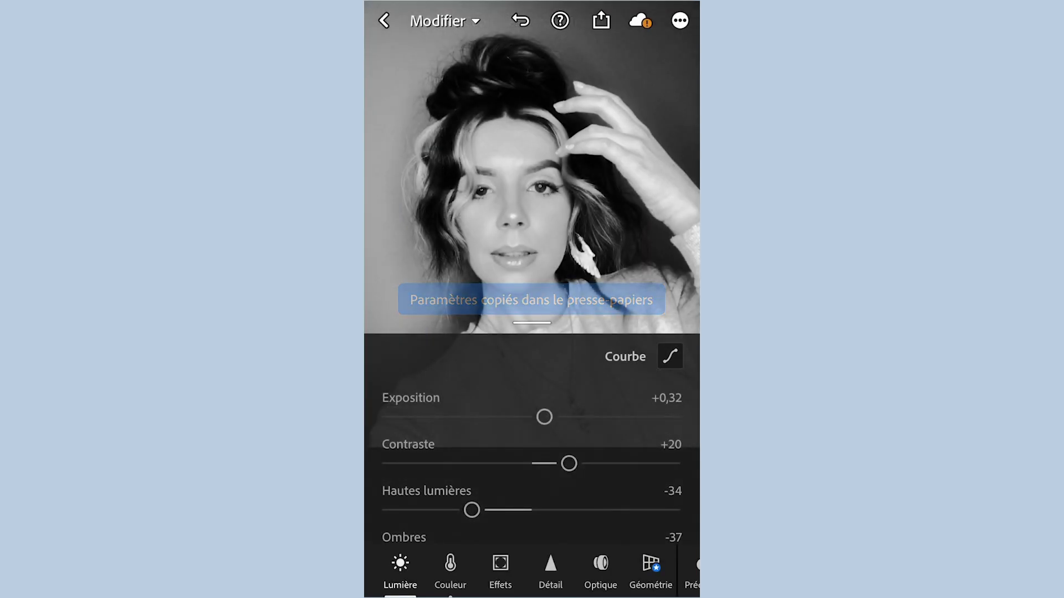
click(500, 571)
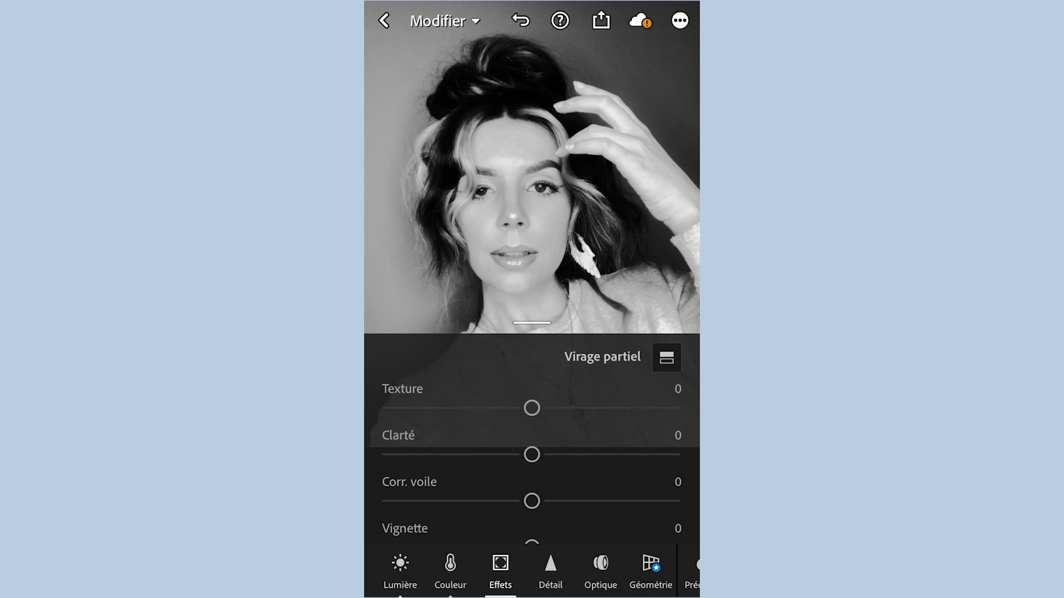
scroll(532, 443, down, 5)
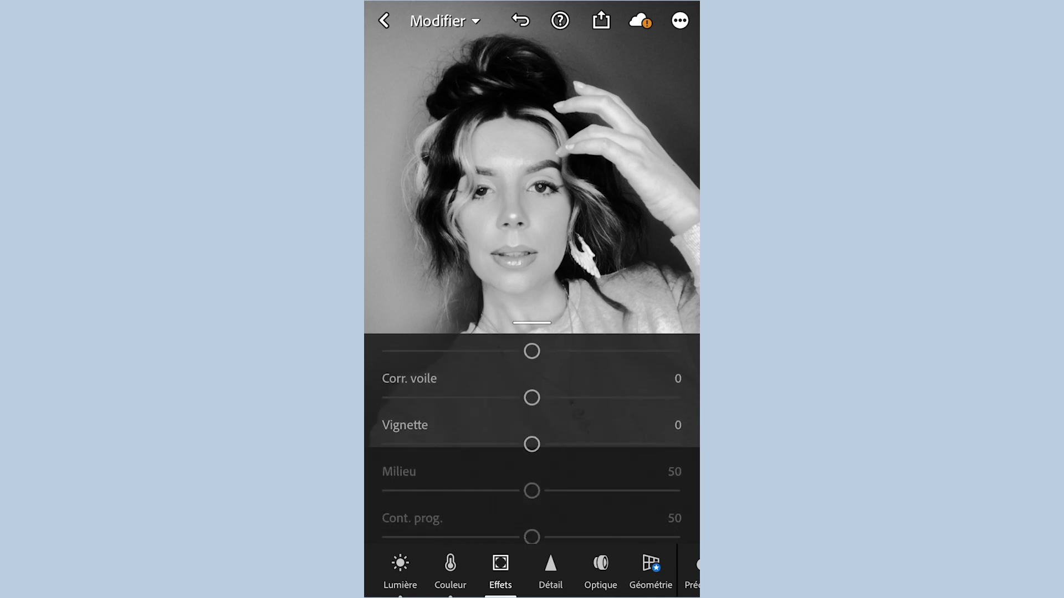
scroll(532, 443, up, 5)
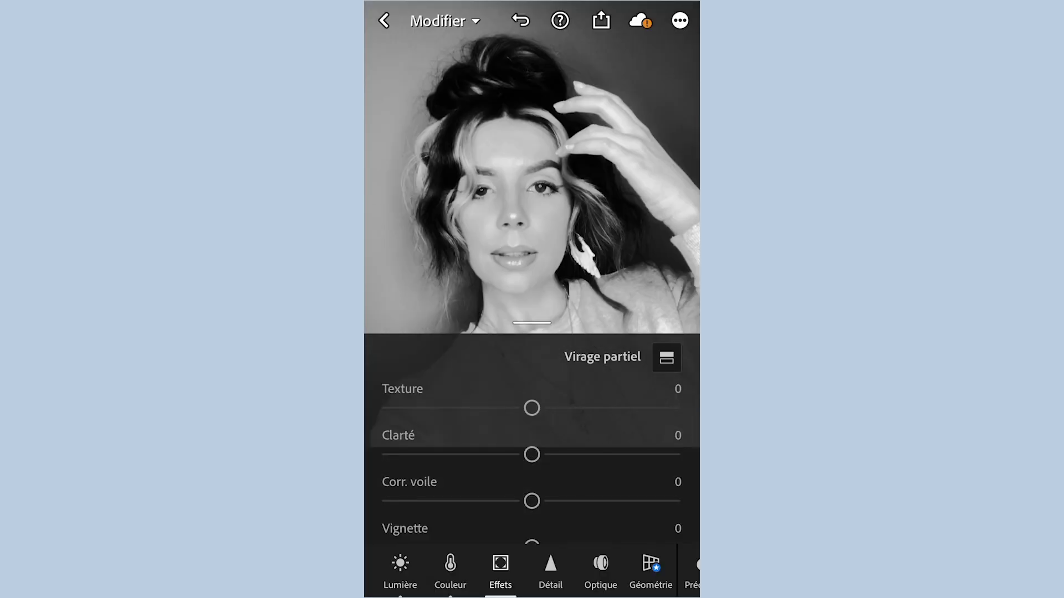
Copy the edited portrait's adjustment settings
click(680, 21)
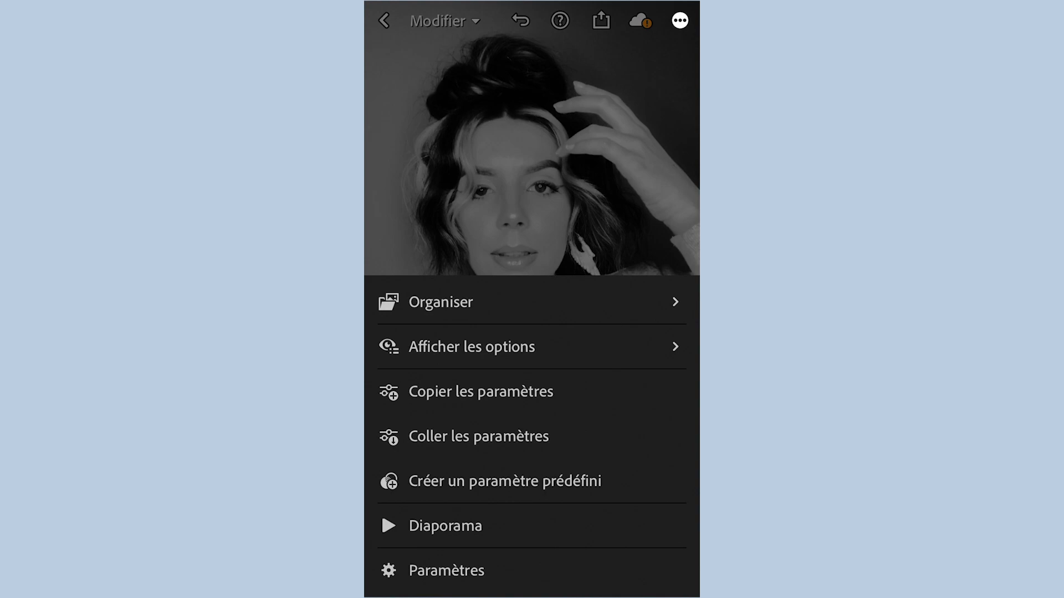
click(481, 391)
click(679, 19)
Paste the copied settings onto the colored LUT base image and export it to the camera roll
click(383, 21)
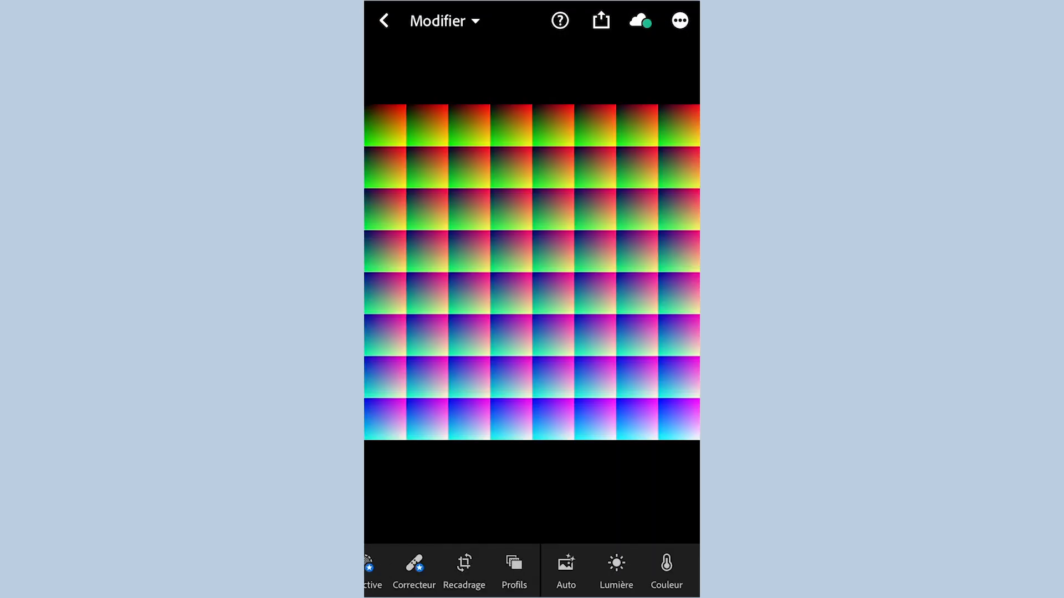
click(680, 21)
click(479, 436)
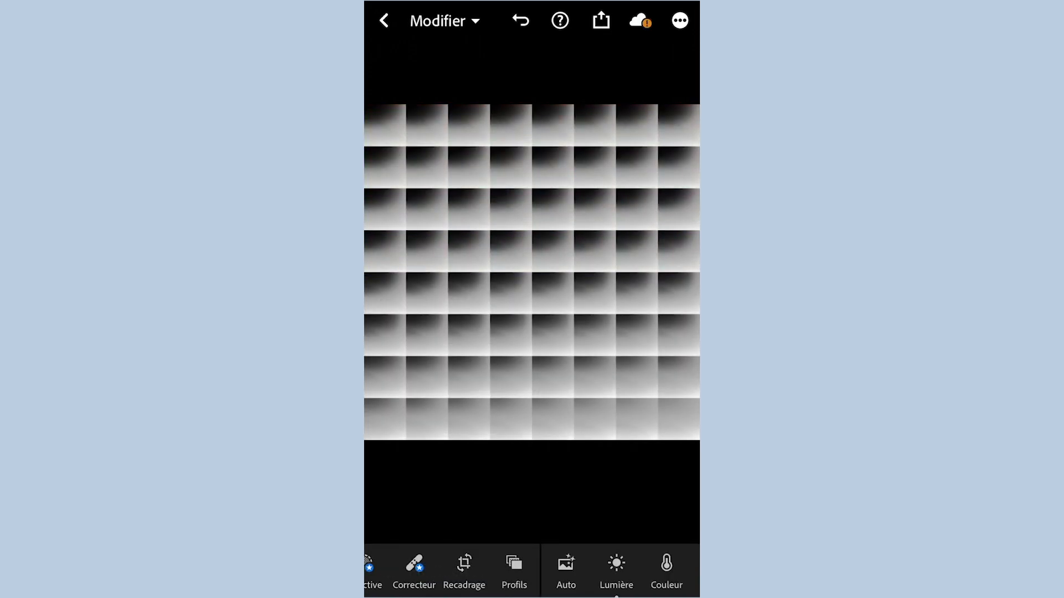
click(601, 21)
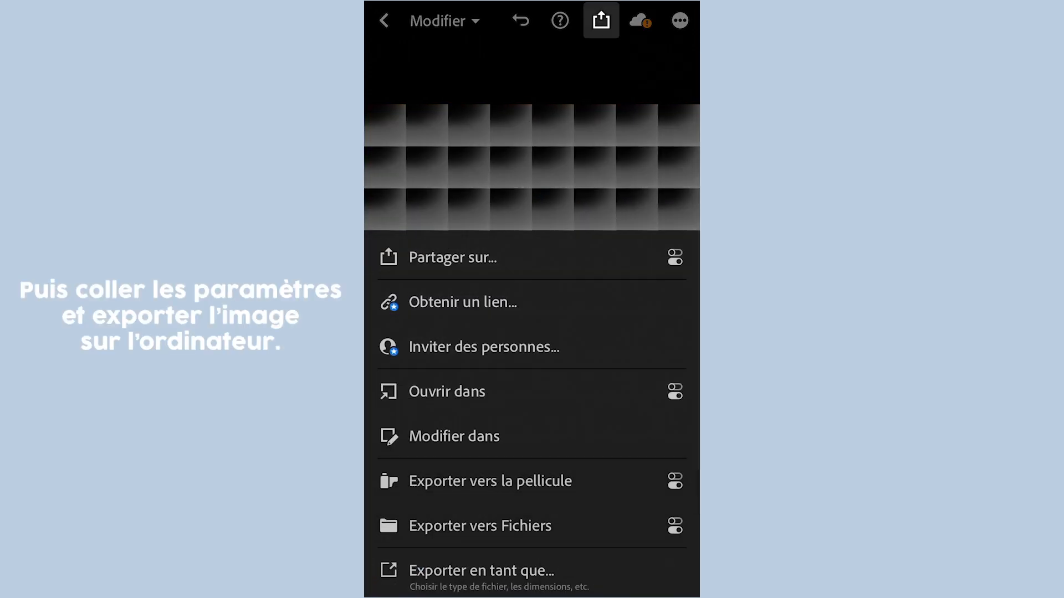
click(490, 481)
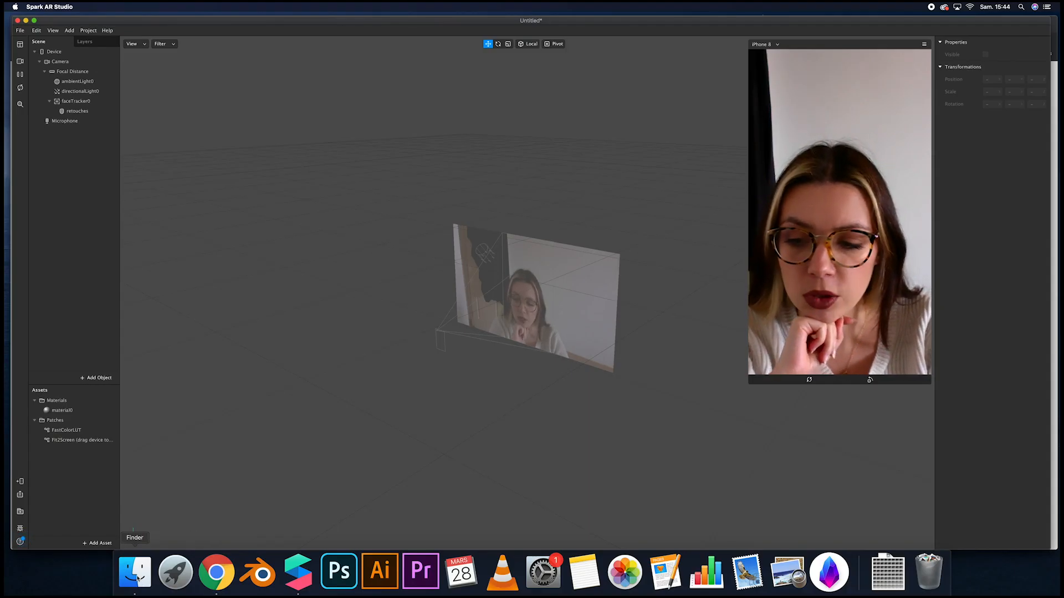
Open IMG_4728 11.jpg from the Téléchargements folder in Photoshop, discarding its embedded color profile
click(138, 579)
drag(635, 131, 846, 44)
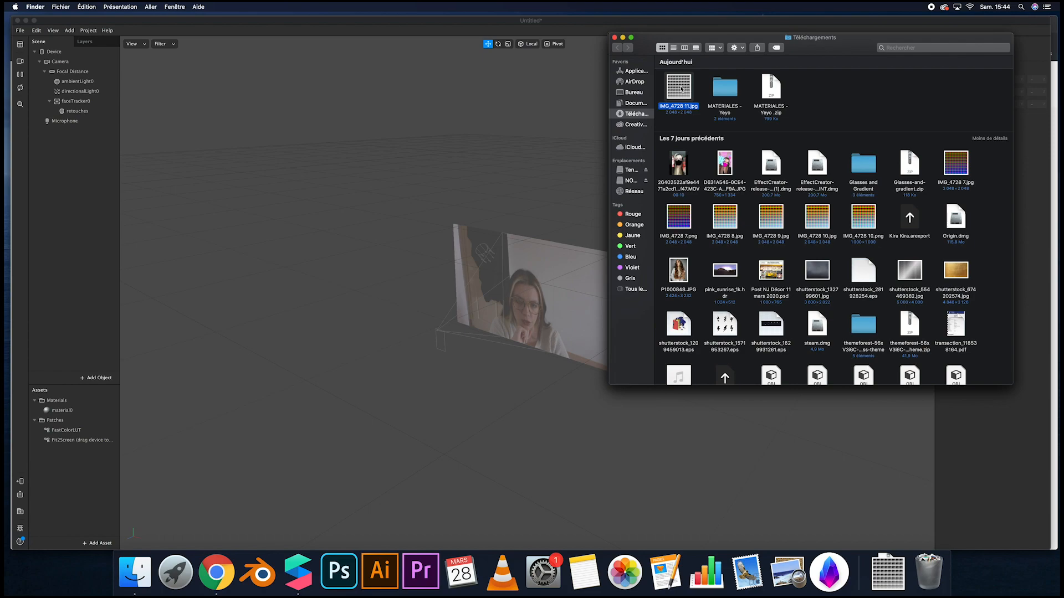
drag(682, 89, 340, 569)
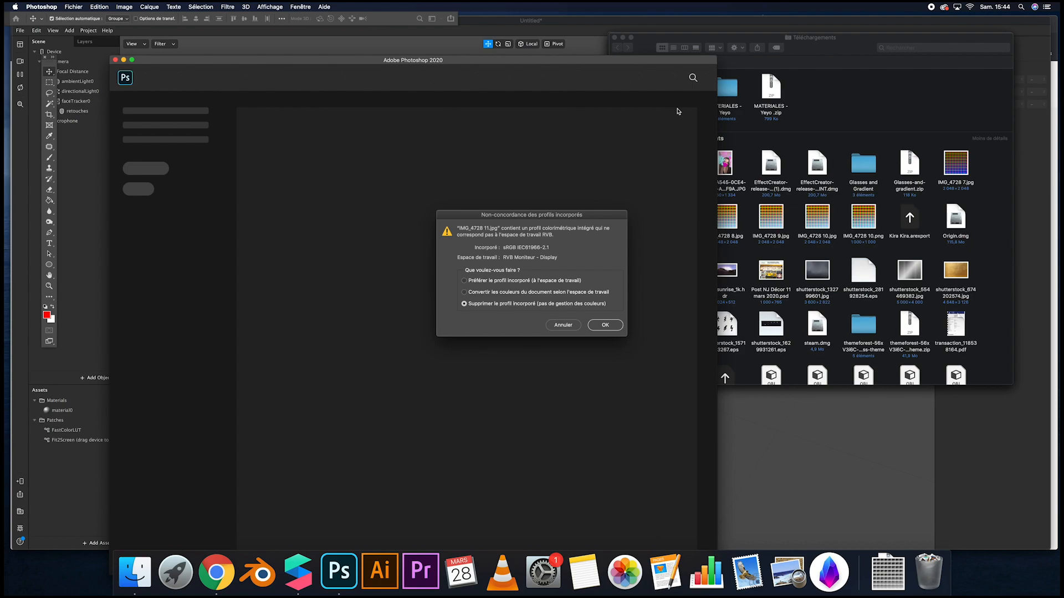
click(609, 324)
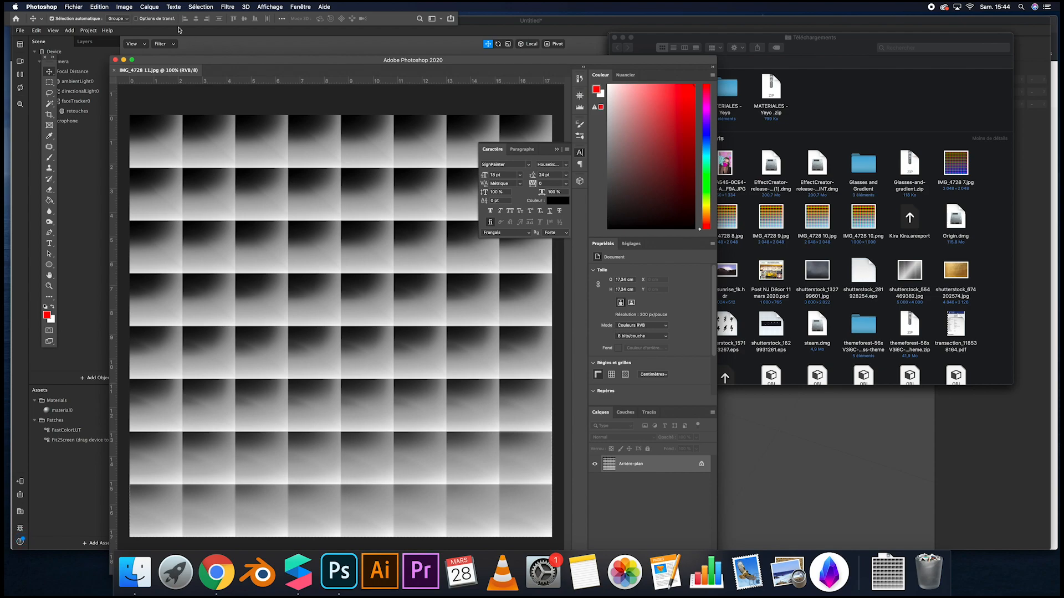
Resize the LUT image to 1000 × 1000 pixels
click(126, 7)
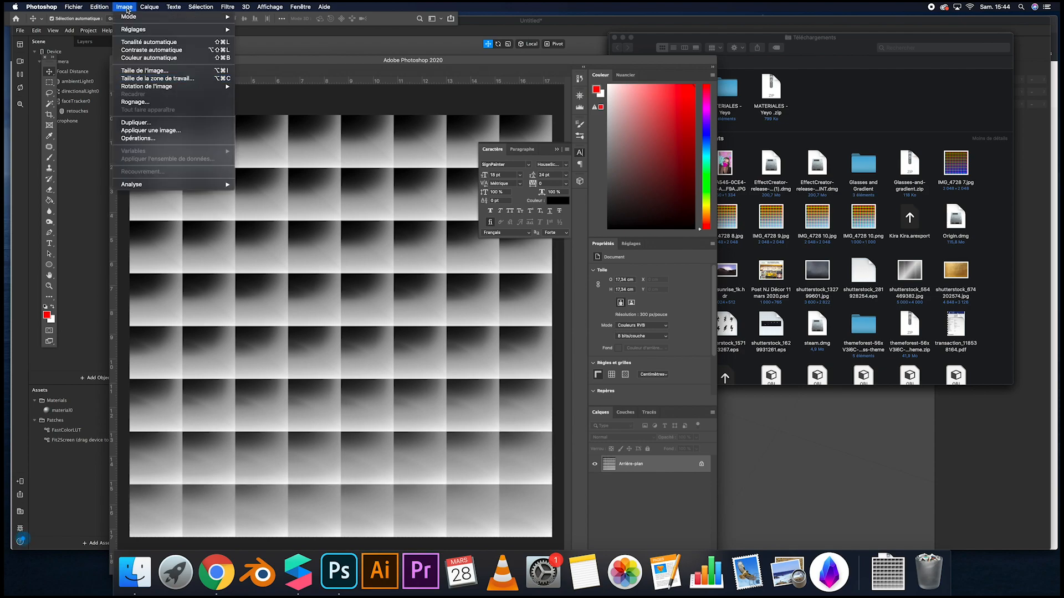
click(145, 71)
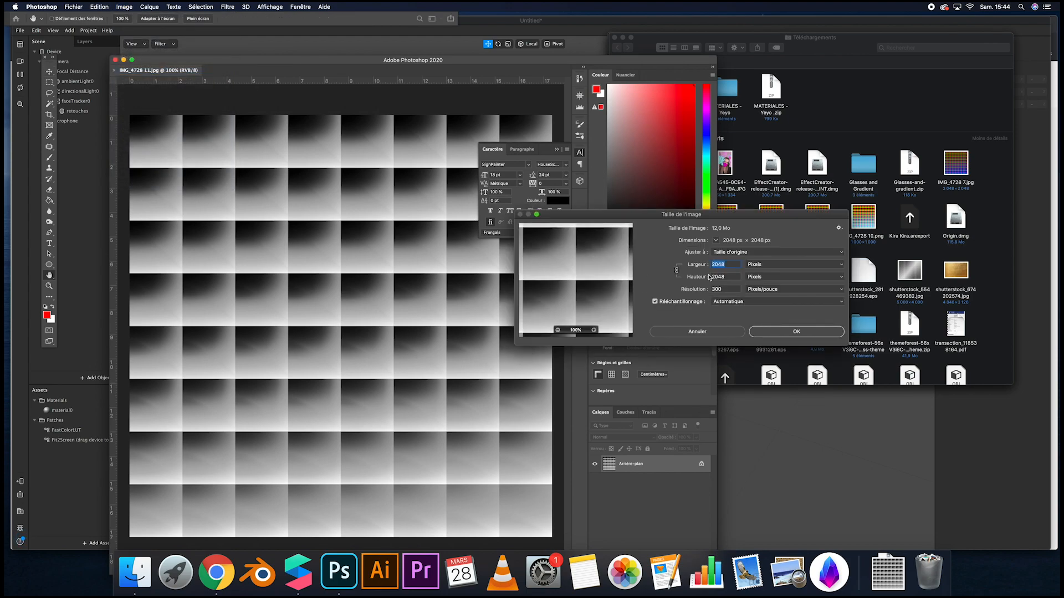
text(100)
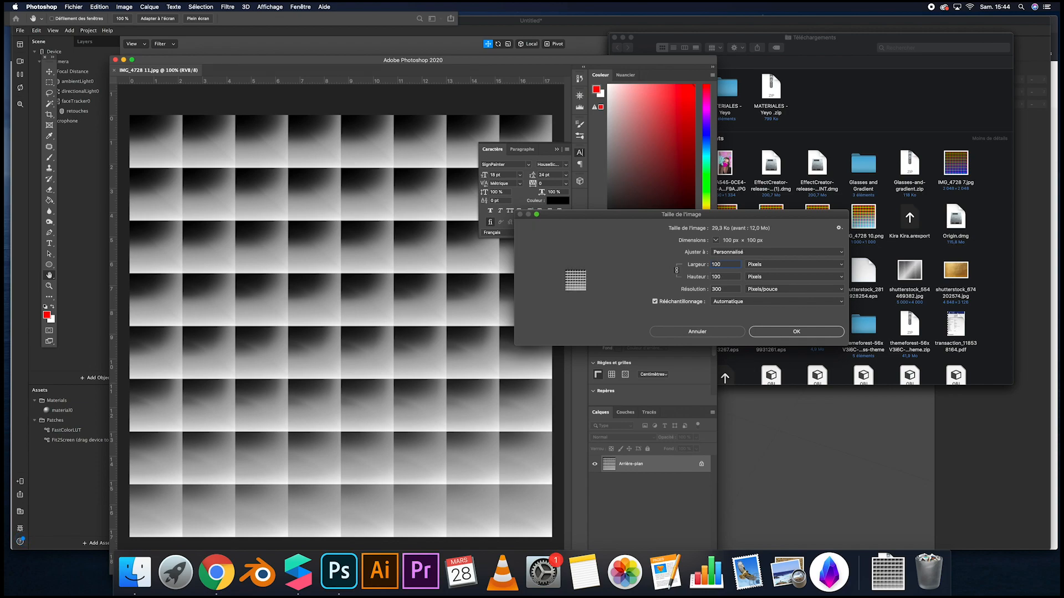
text(0)
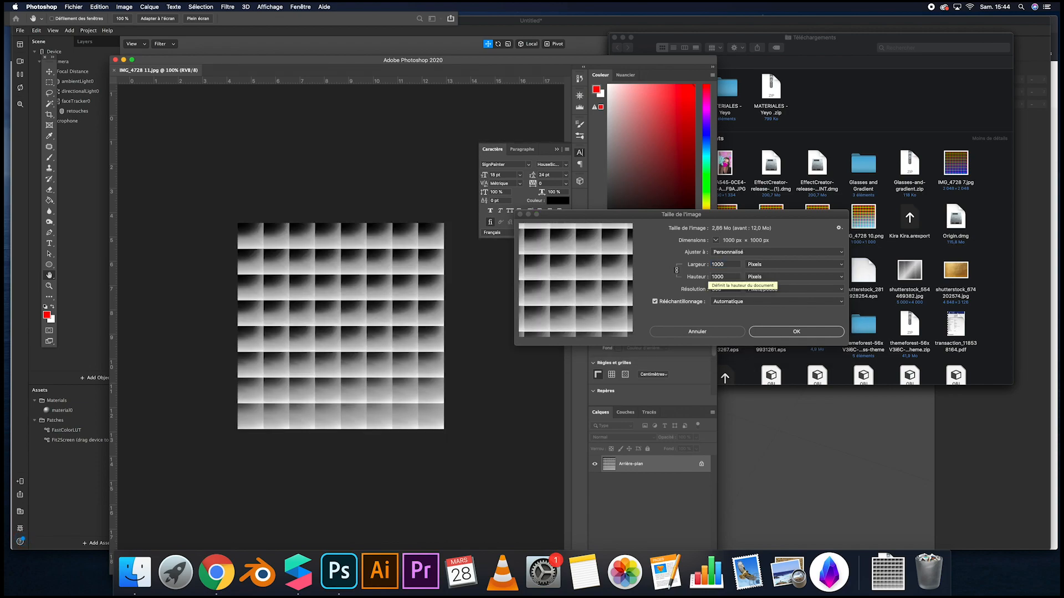
key(Return)
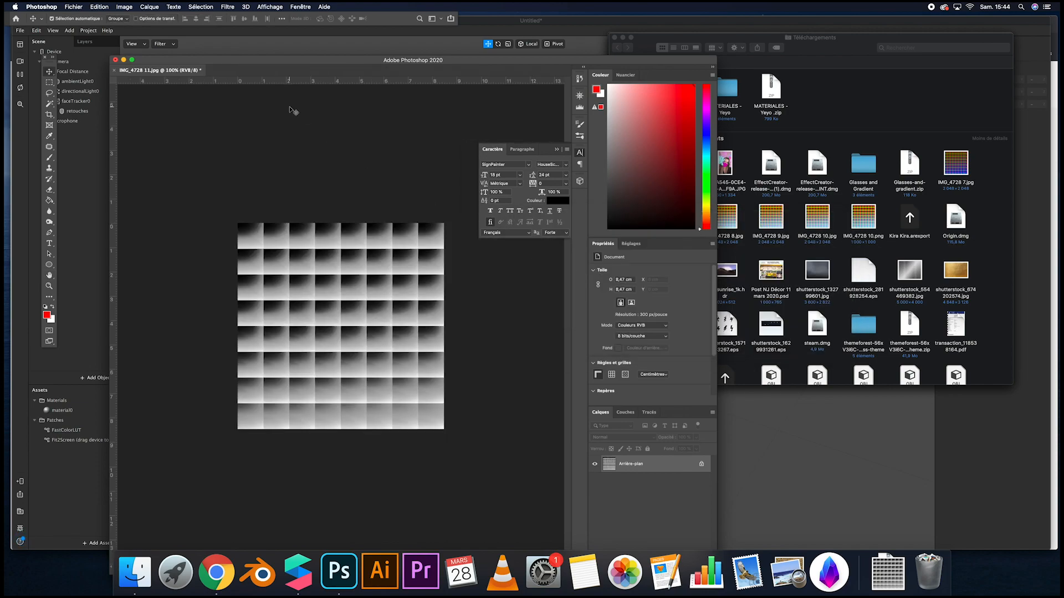
Quick-export the resized LUT image as a PNG into the Téléchargements folder
click(78, 7)
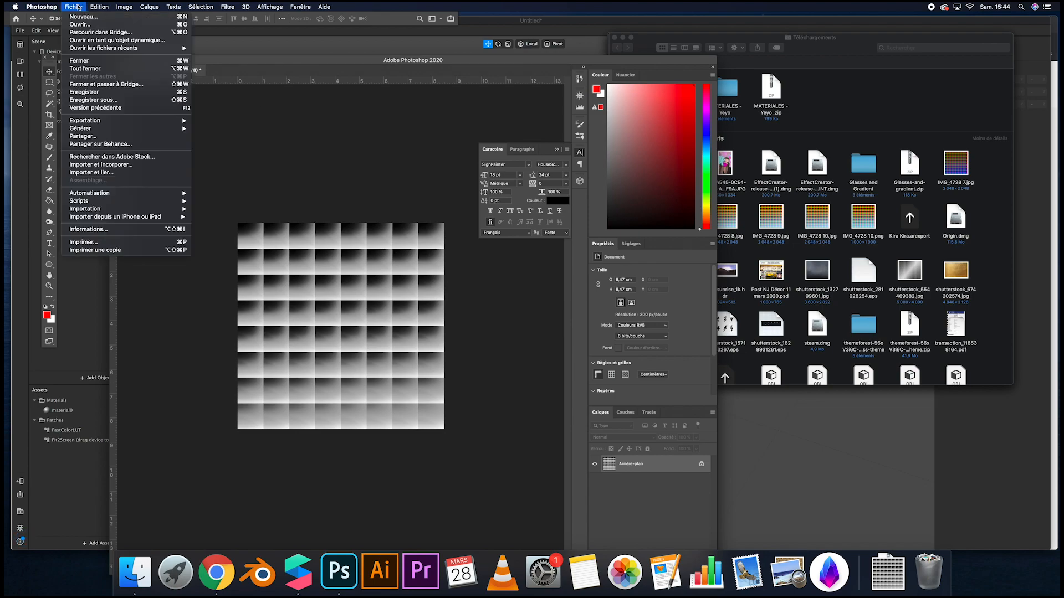
mouse_move(127, 120)
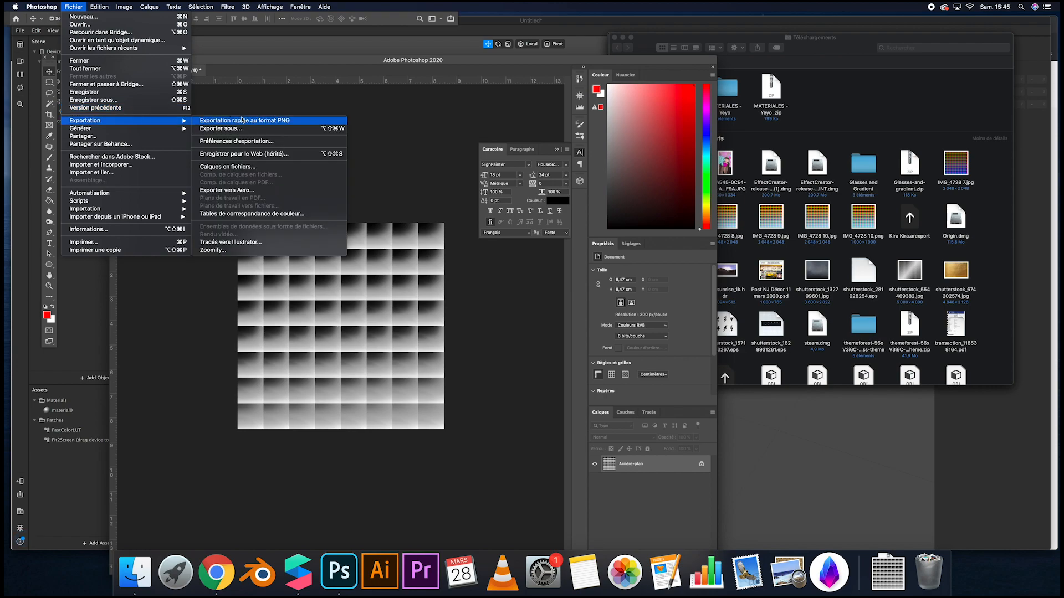
click(242, 120)
click(685, 367)
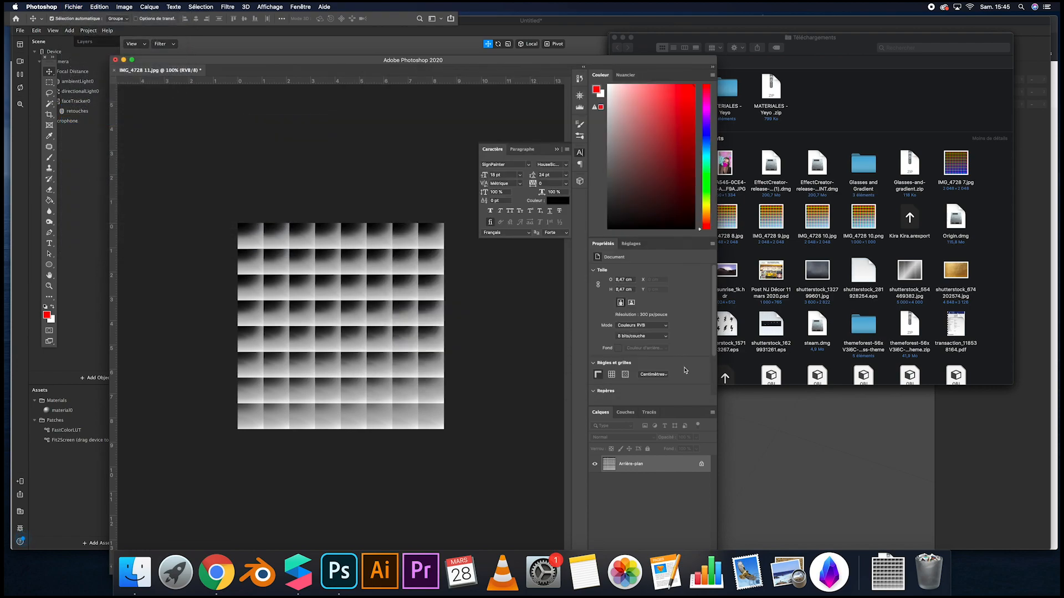
Switch to Spark AR Studio, import IMG_4728 11.png from the Téléchargements folder as a texture, and set it to no compression
click(298, 572)
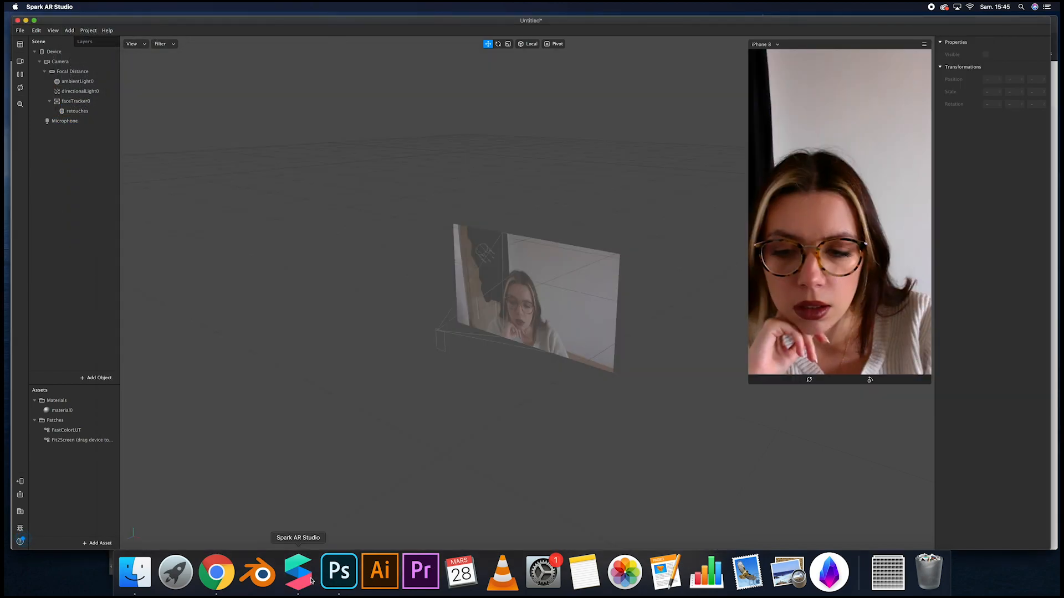
click(135, 573)
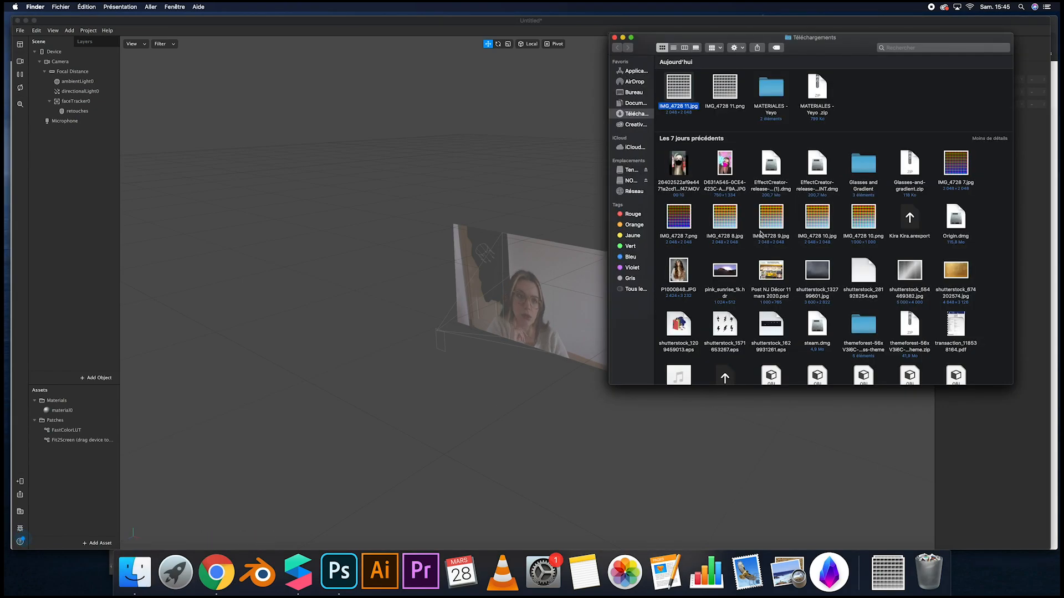
drag(725, 88, 49, 491)
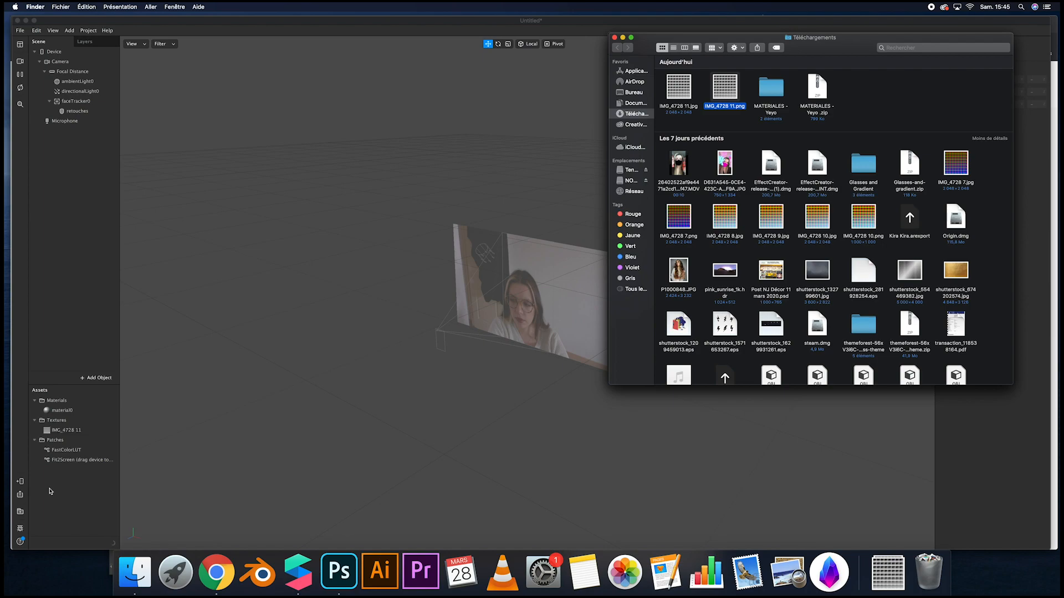
click(71, 430)
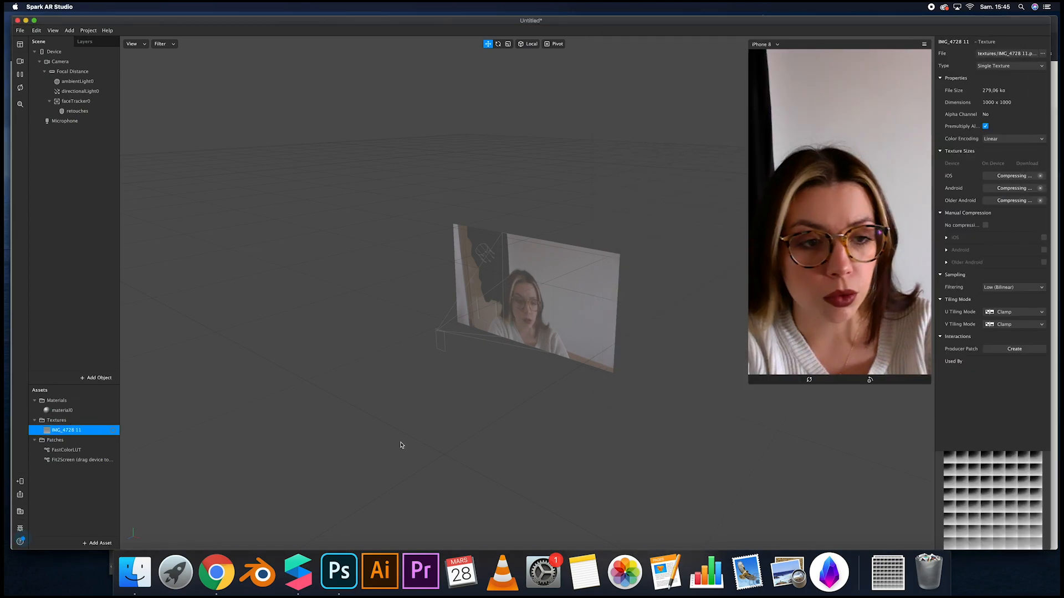
click(985, 226)
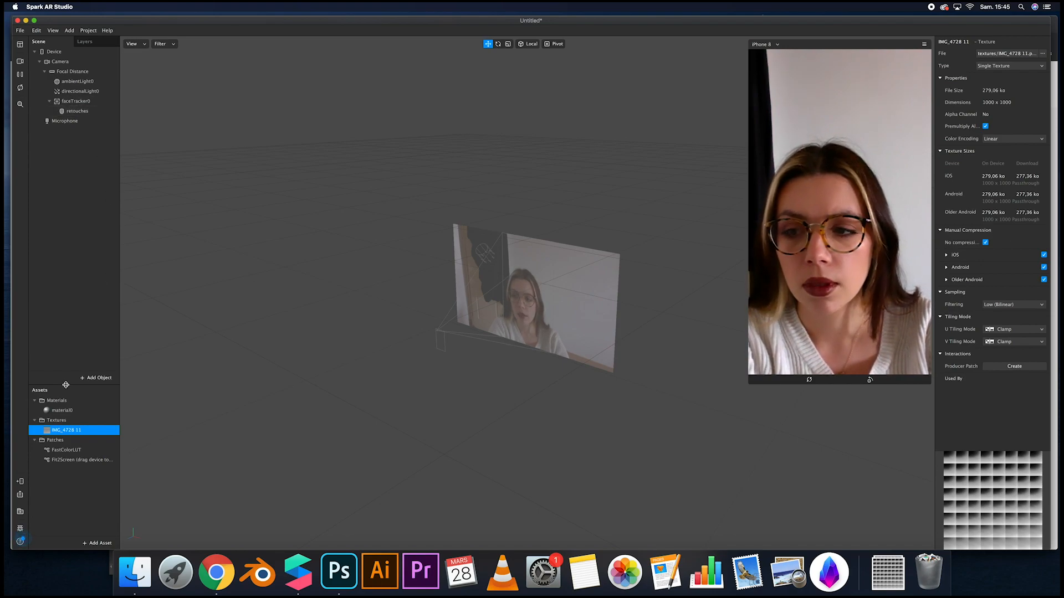
Add a canvas to the scene and insert a plane inside it
click(92, 379)
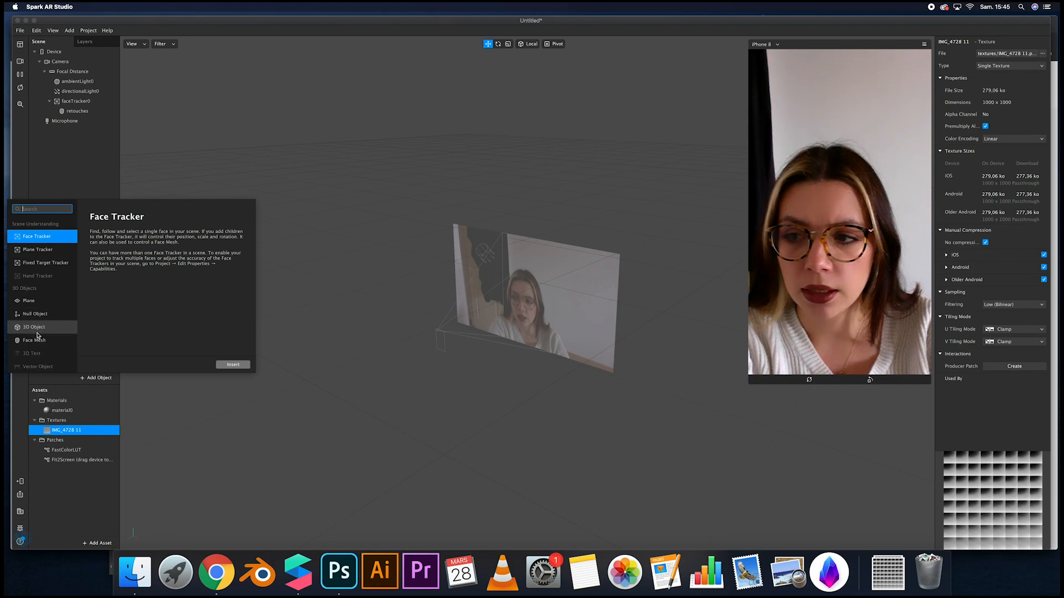
scroll(52, 339, down, 3)
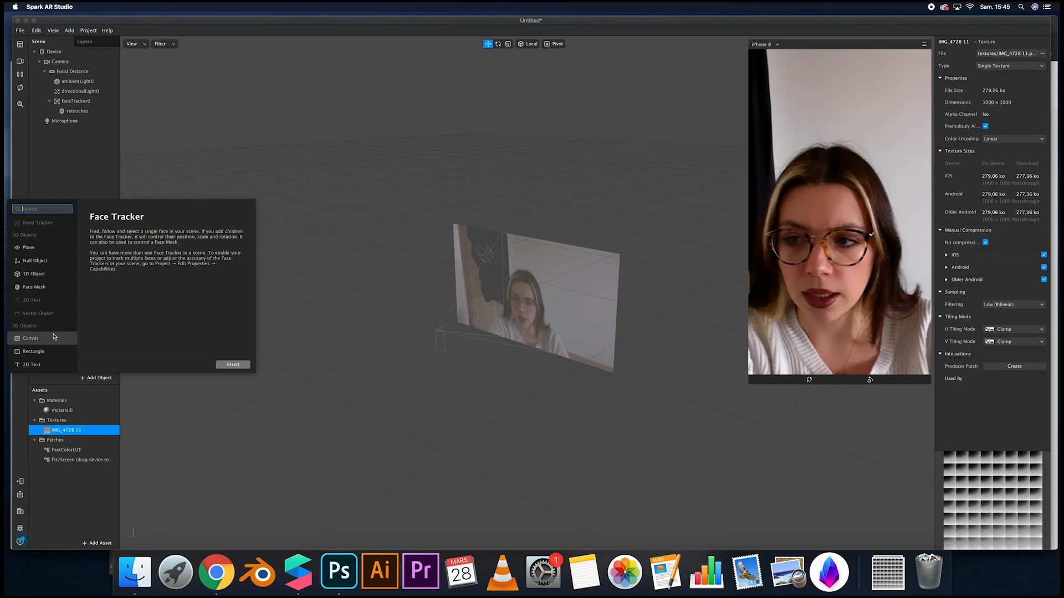
click(52, 338)
click(233, 365)
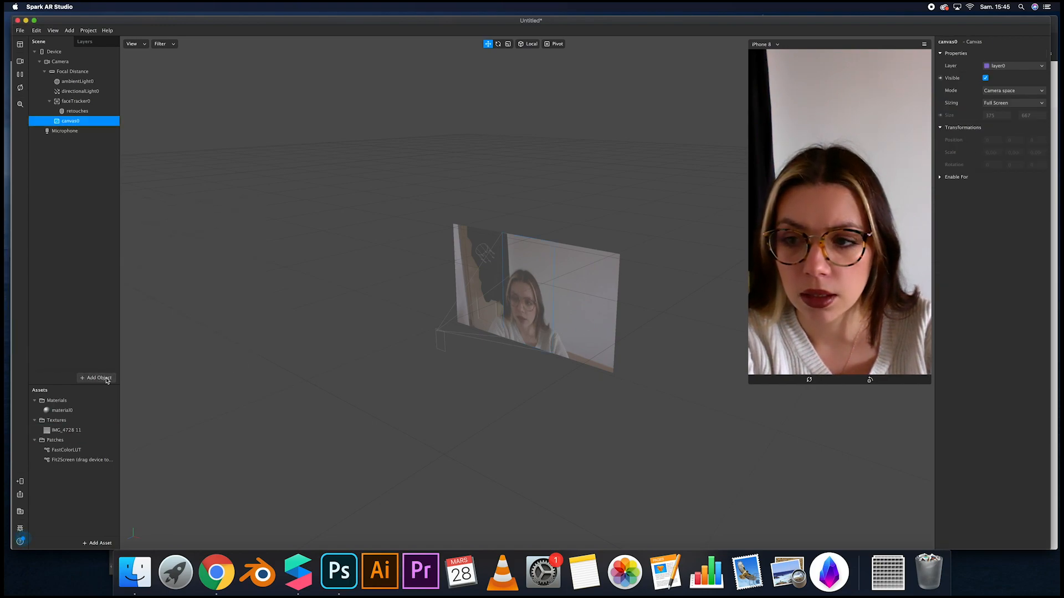
click(96, 378)
click(47, 305)
click(233, 365)
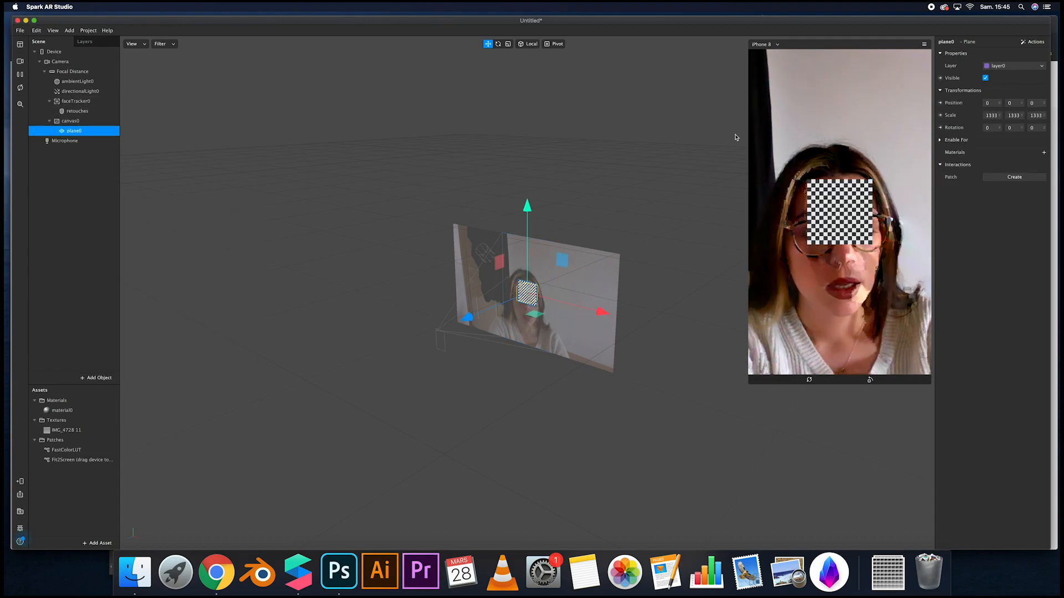
Show the Patch Editor, add the Fit2Screen patch, and connect the Device patch's screen size and screen scale to it
click(69, 30)
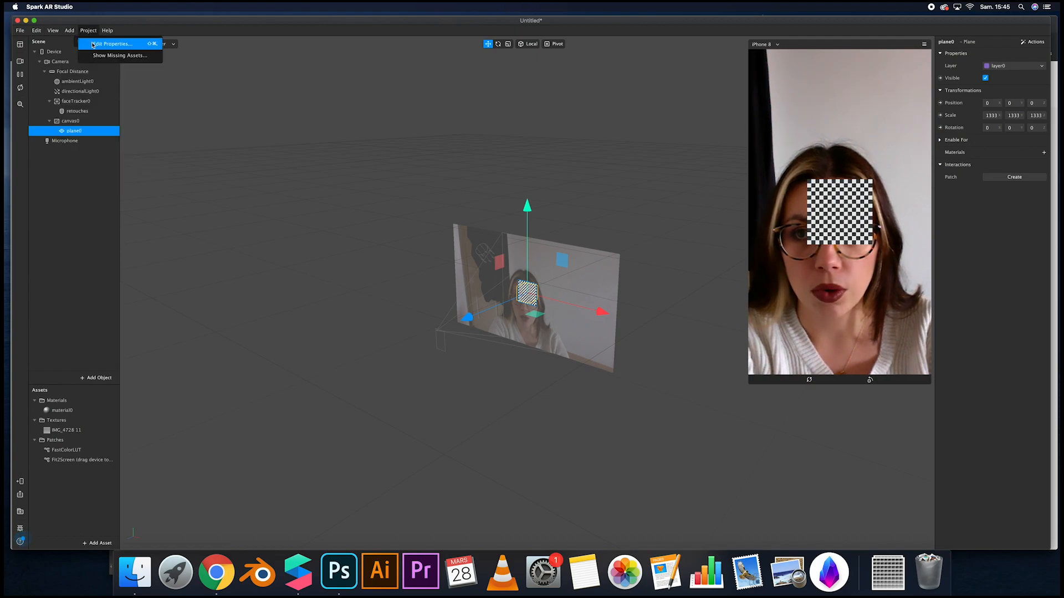
mouse_move(52, 30)
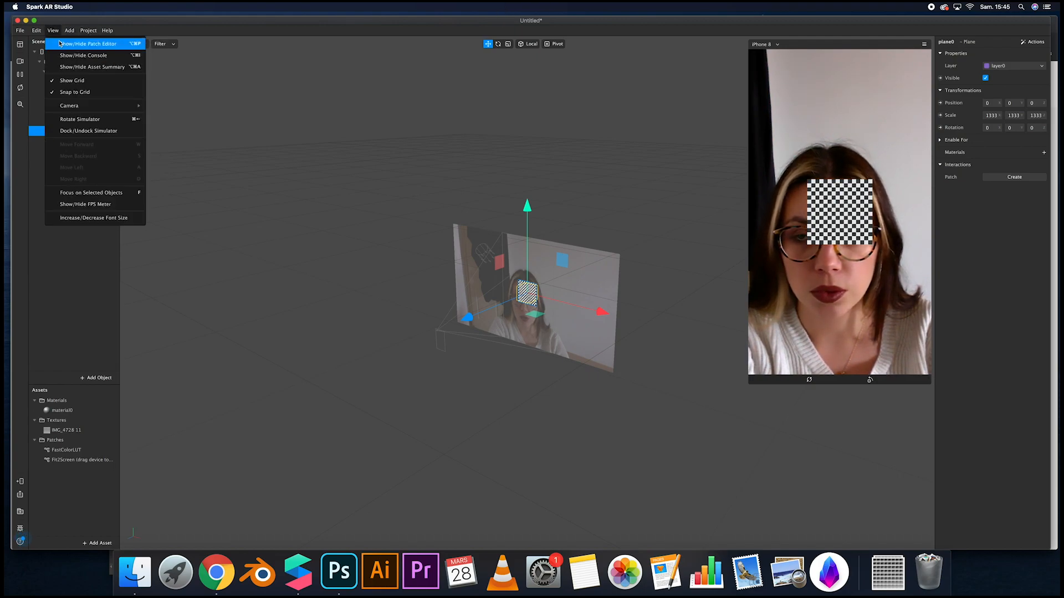
click(88, 43)
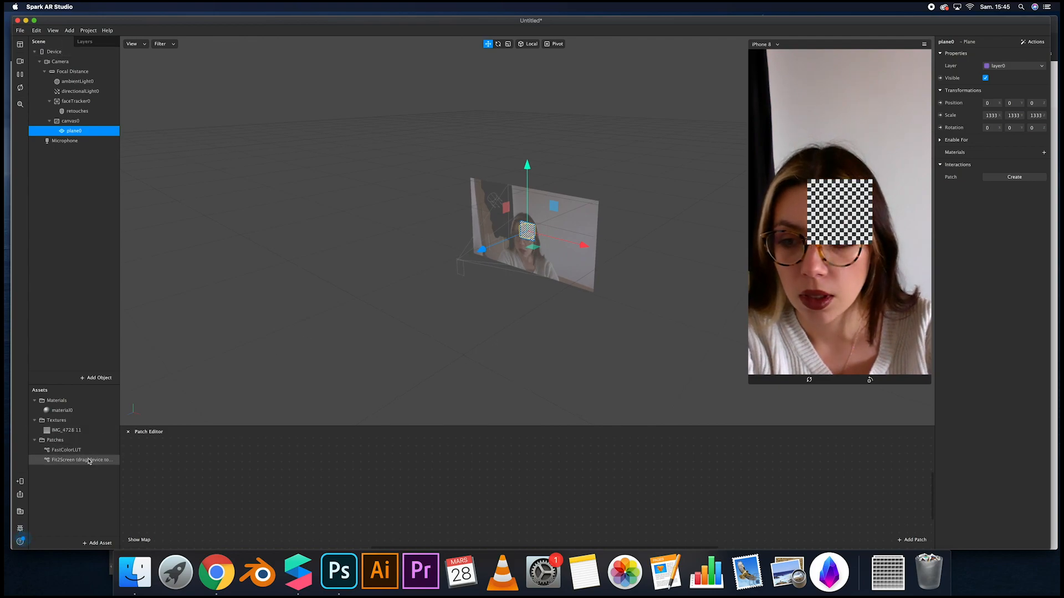
drag(60, 463, 298, 465)
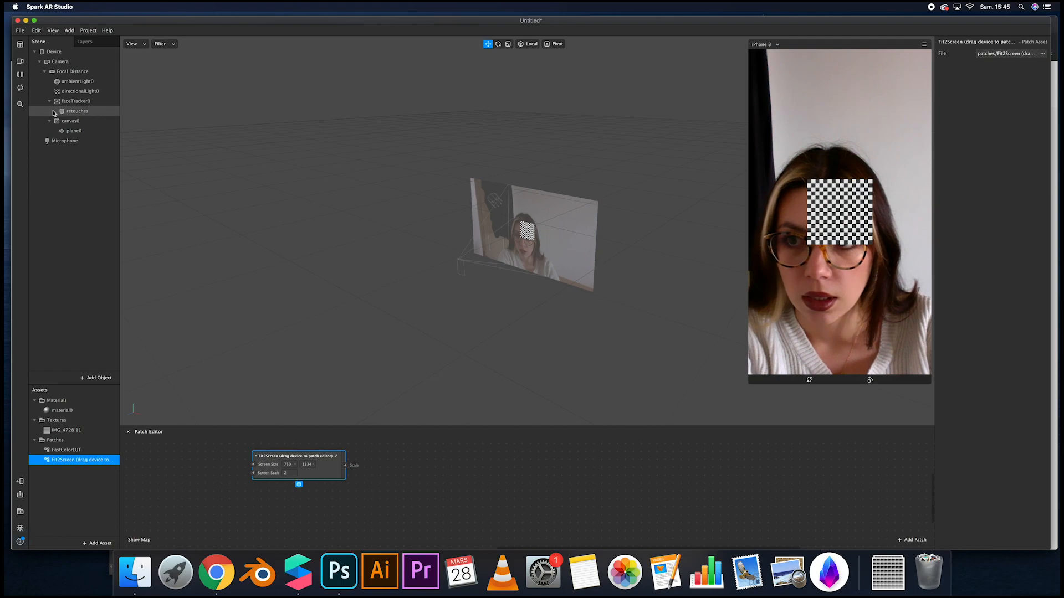
click(51, 53)
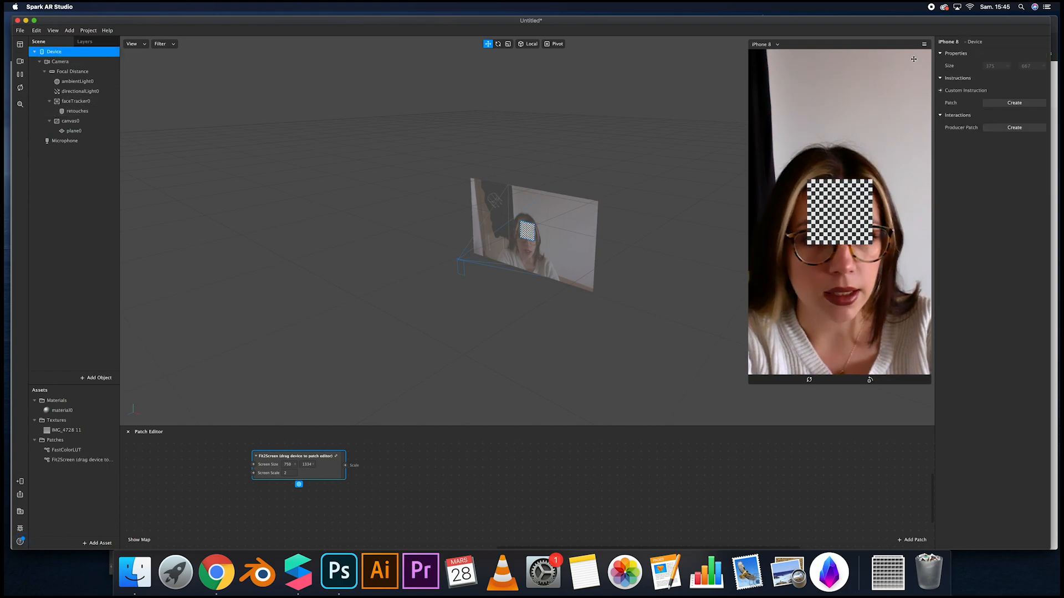
drag(51, 53, 254, 473)
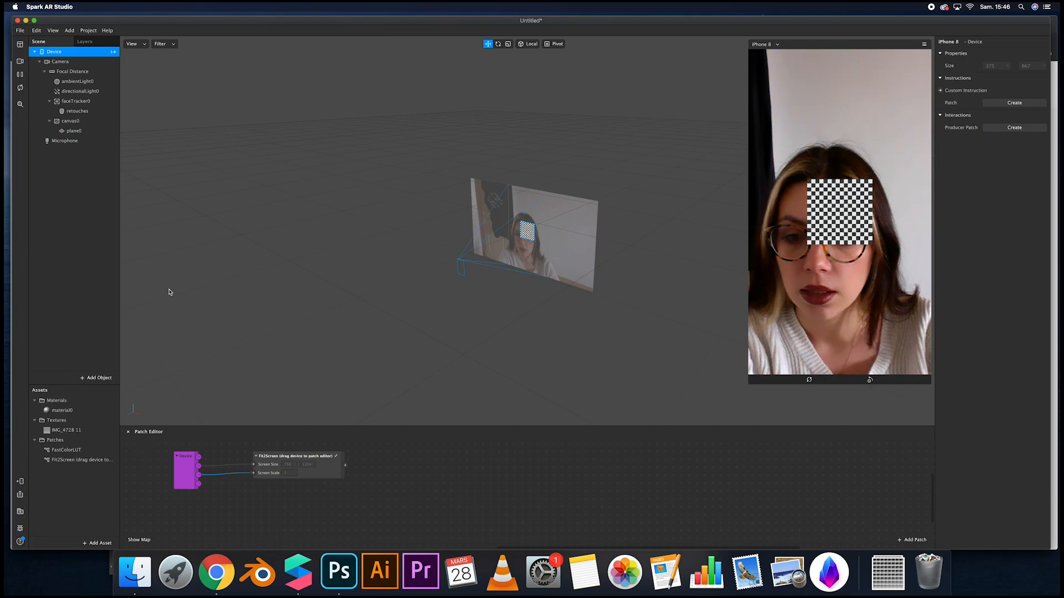
Create a scale patch for plane0 and connect the Fit2Screen patch's Scale output to it
click(74, 131)
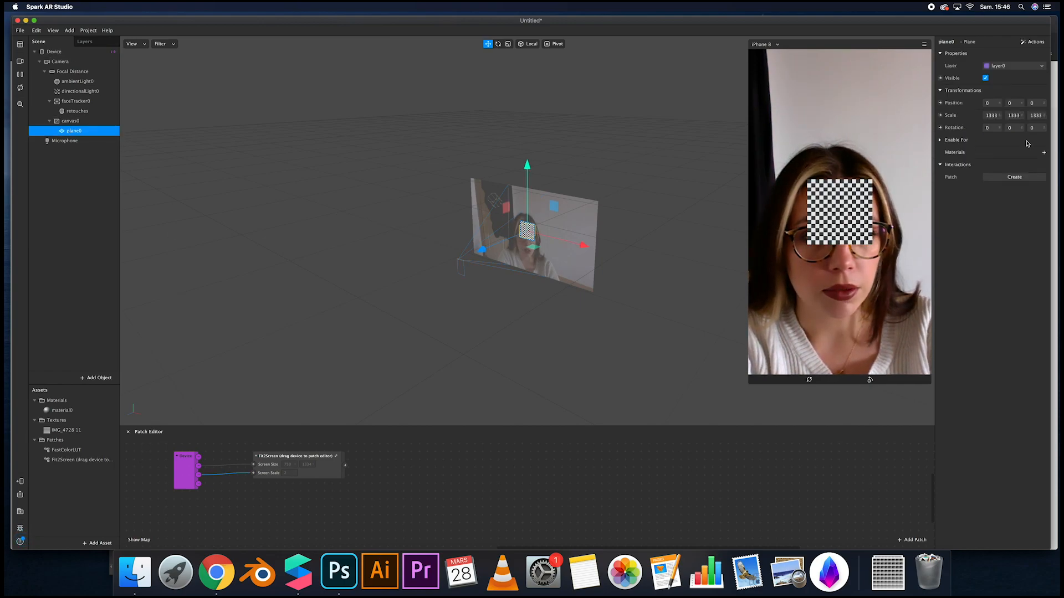
click(941, 115)
mouse_move(553, 497)
mouse_down()
mouse_move(393, 469)
mouse_move(406, 454)
mouse_up()
drag(344, 465, 381, 467)
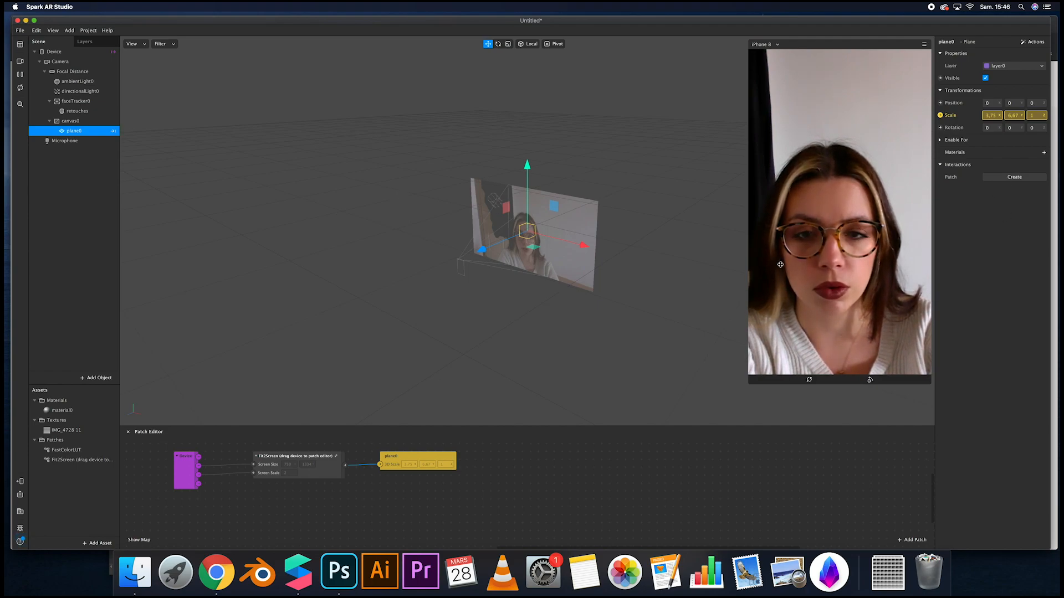
Set the Multiply value inside the Fit2Screen patch to 0.1 and return to the main patch graph
click(316, 474)
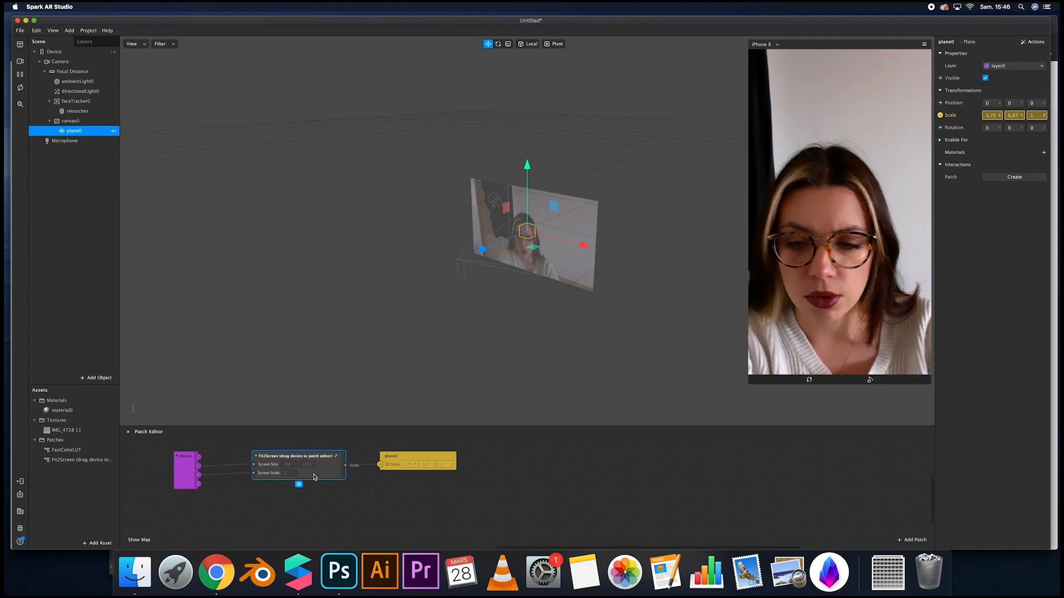
double_click(314, 477)
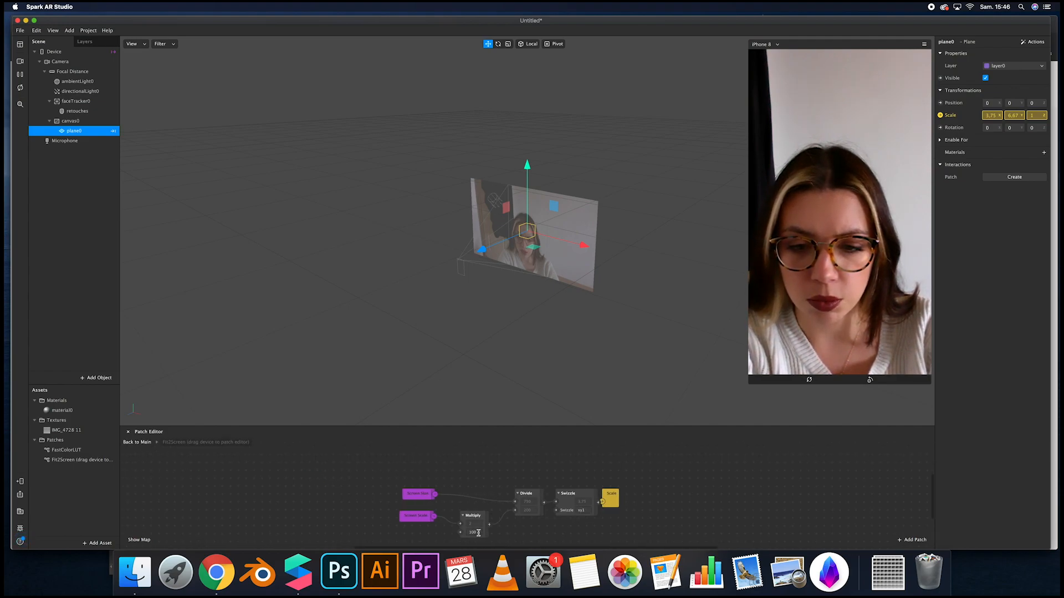
click(474, 533)
text(0.3)
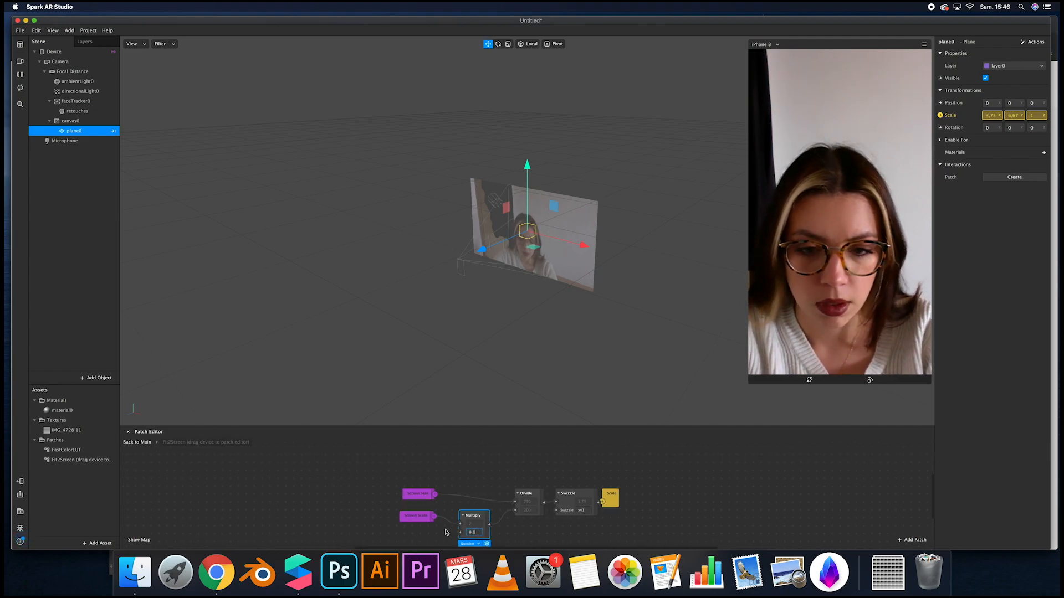
click(471, 526)
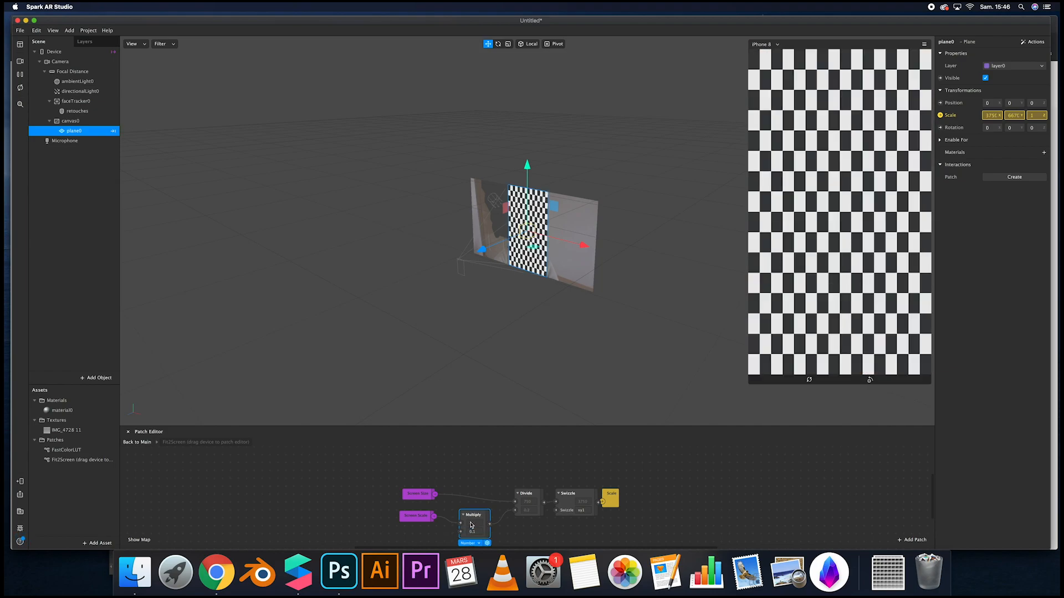
click(141, 443)
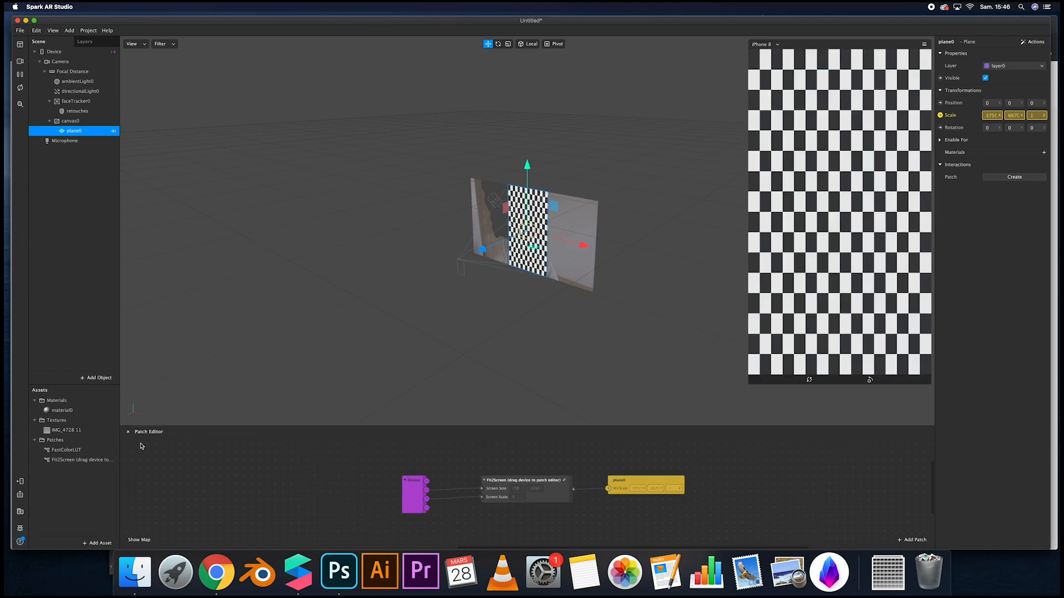
Move the Device, Fit2Screen and plane0 patches together to free up space in the patch graph
key(cmd+a)
drag(628, 494, 502, 476)
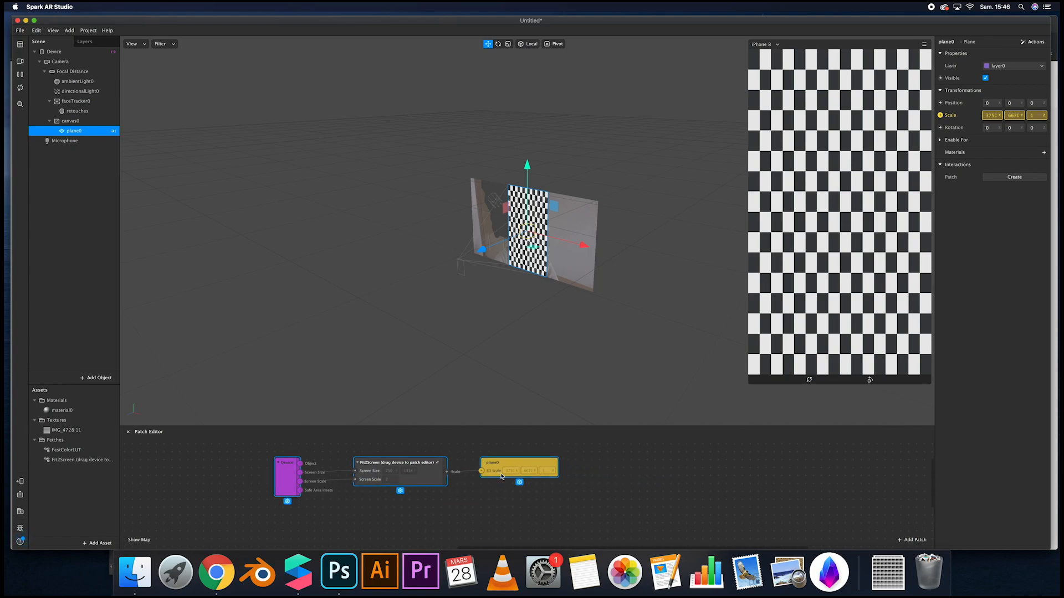
scroll(607, 511, down, 2)
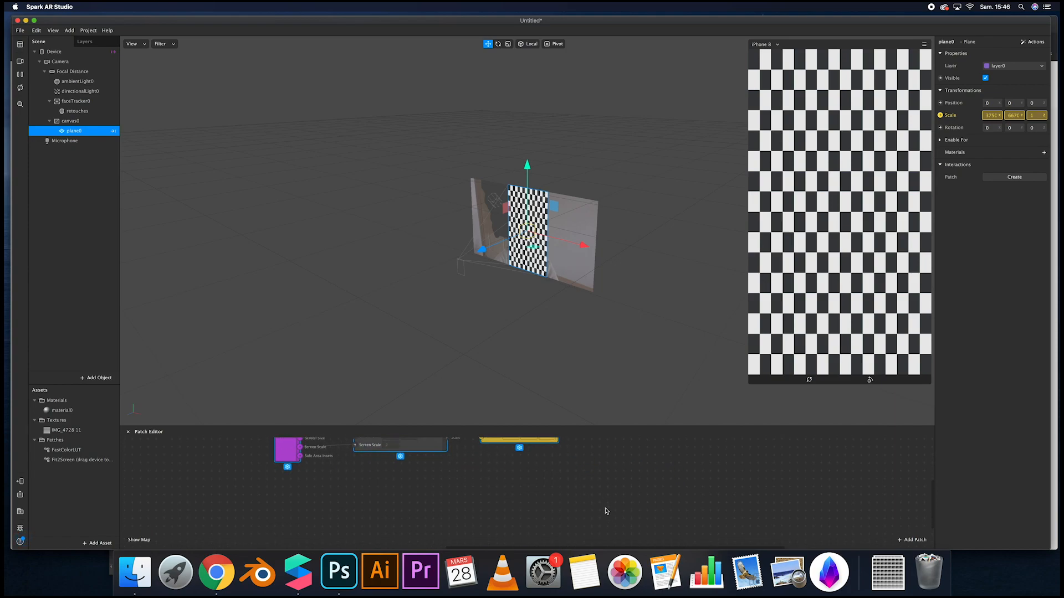
scroll(606, 511, up, 2)
scroll(606, 510, down, 1)
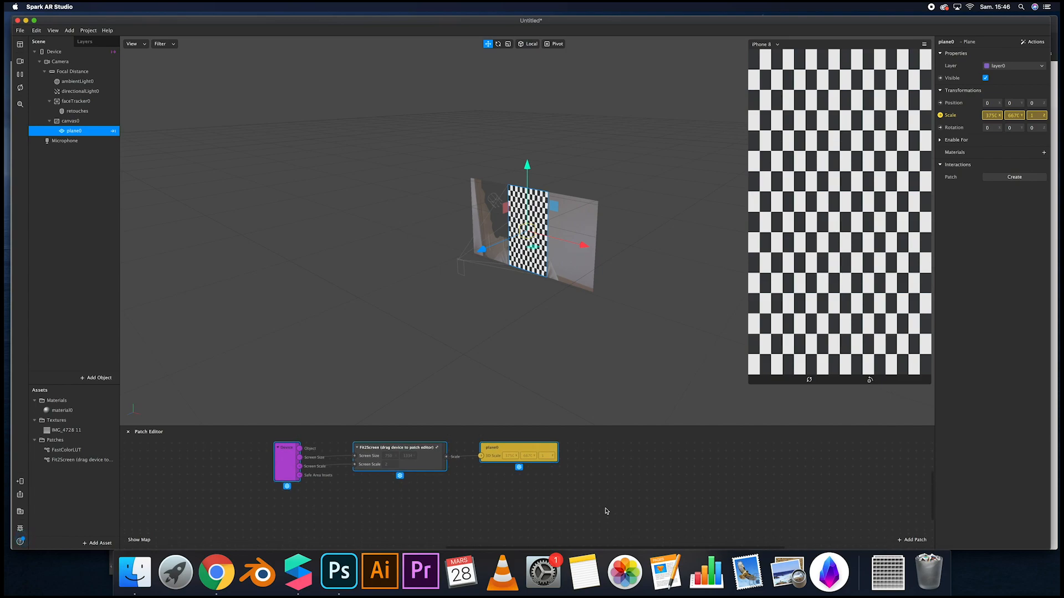
scroll(606, 510, right, 2)
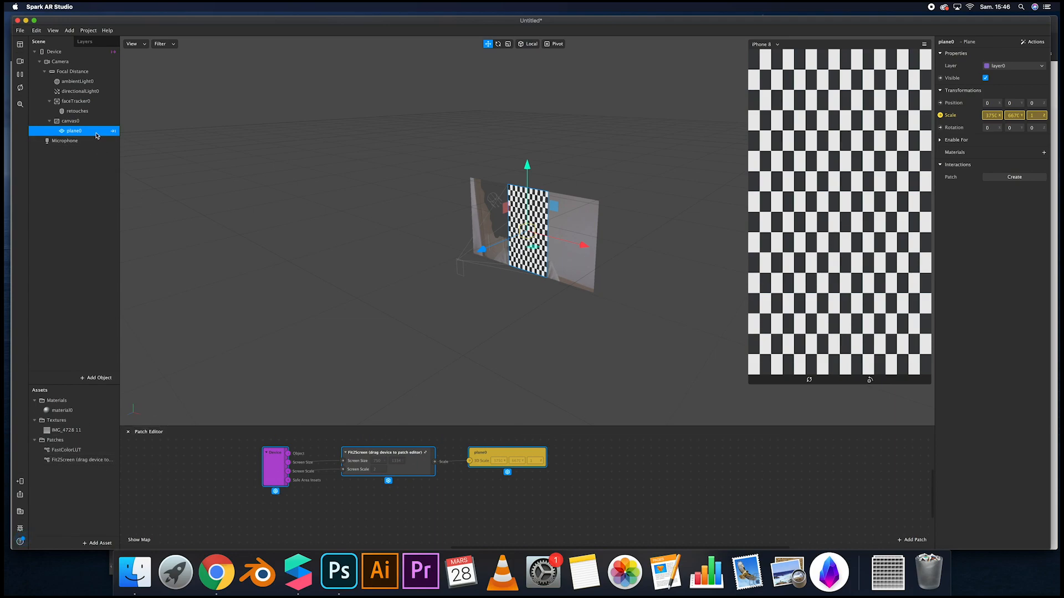
Create a new material for plane0 and rename it LUT
click(1043, 153)
double_click(60, 421)
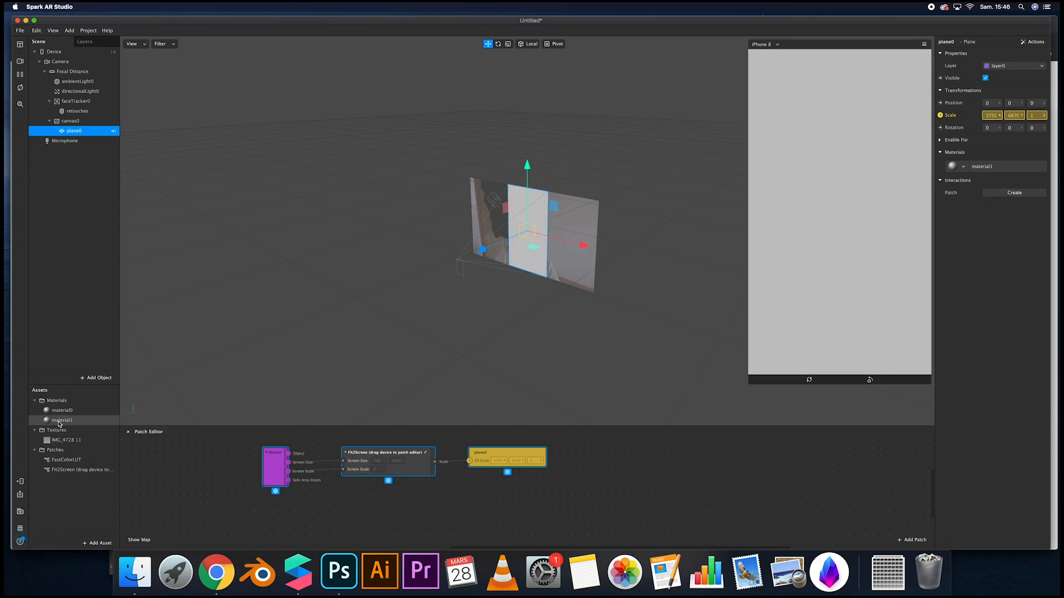
text(U)
text(UT)
key(Return)
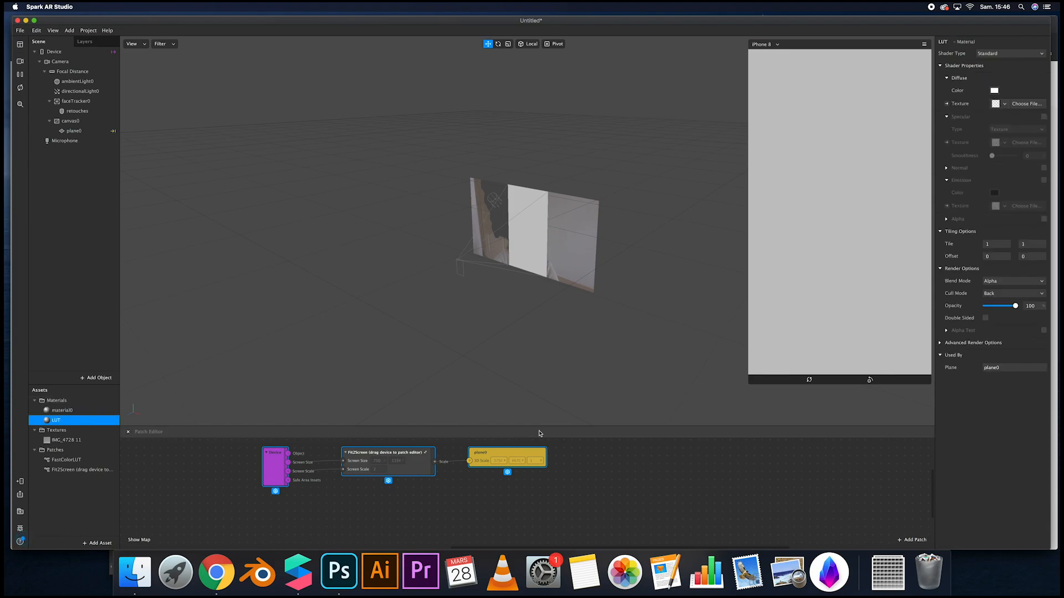
Set the LUT material's shader type to Flat and assign IMG_4728 11 as its diffuse texture
click(1038, 56)
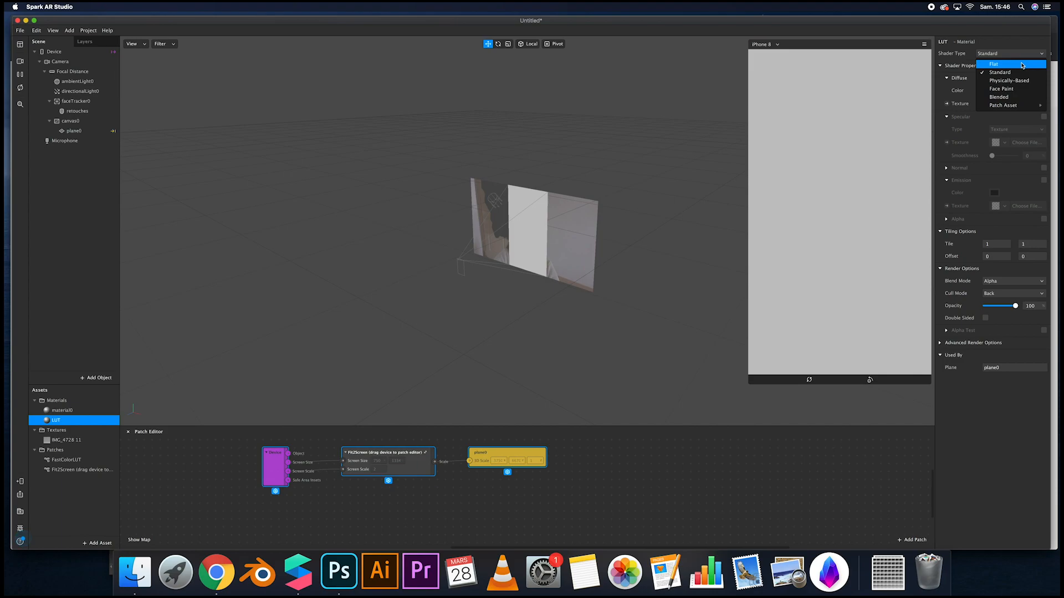
click(1022, 64)
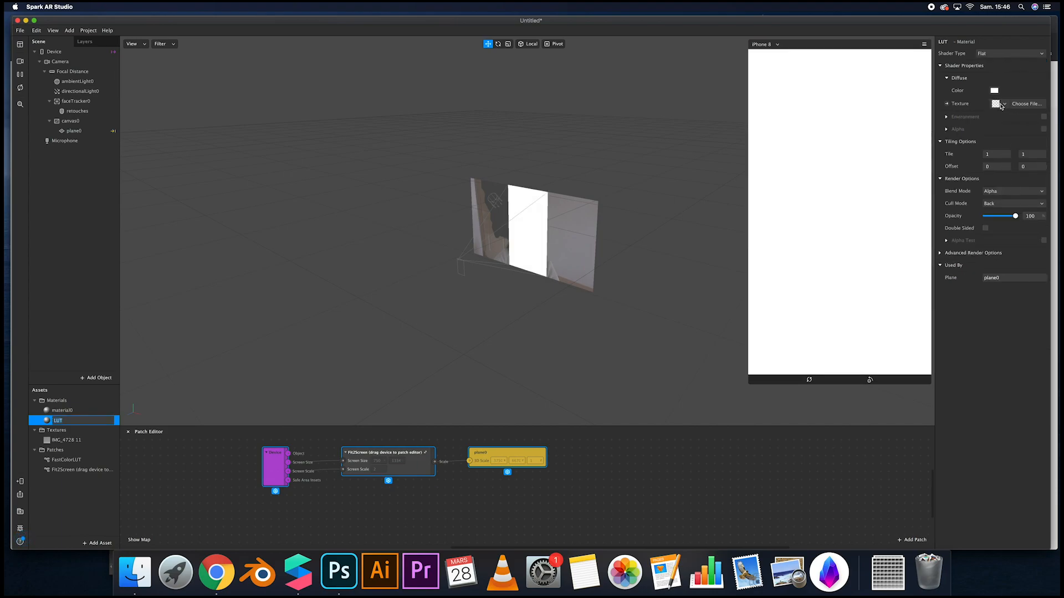
click(1001, 104)
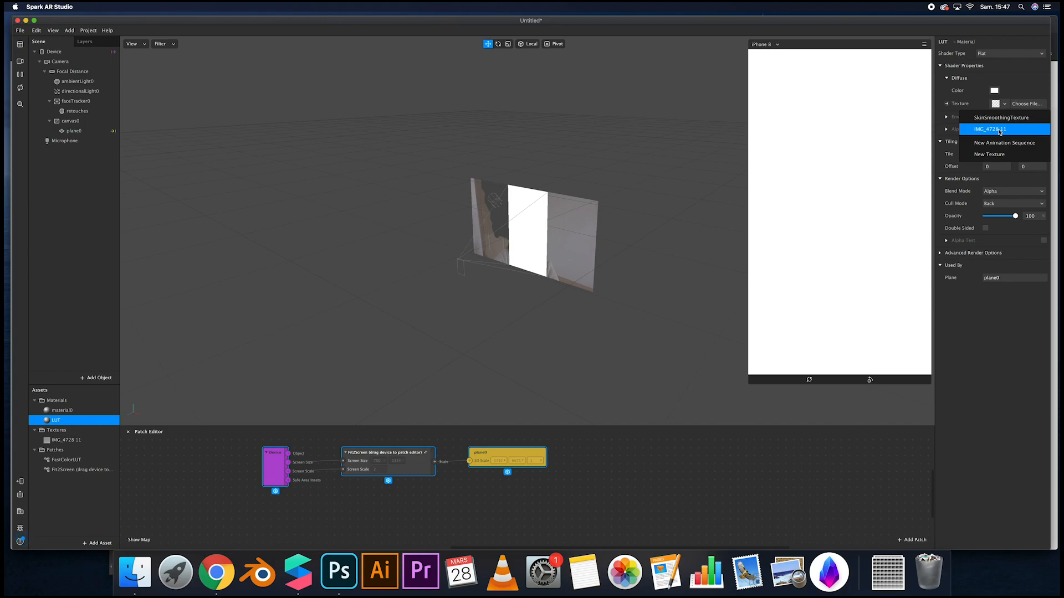
click(999, 130)
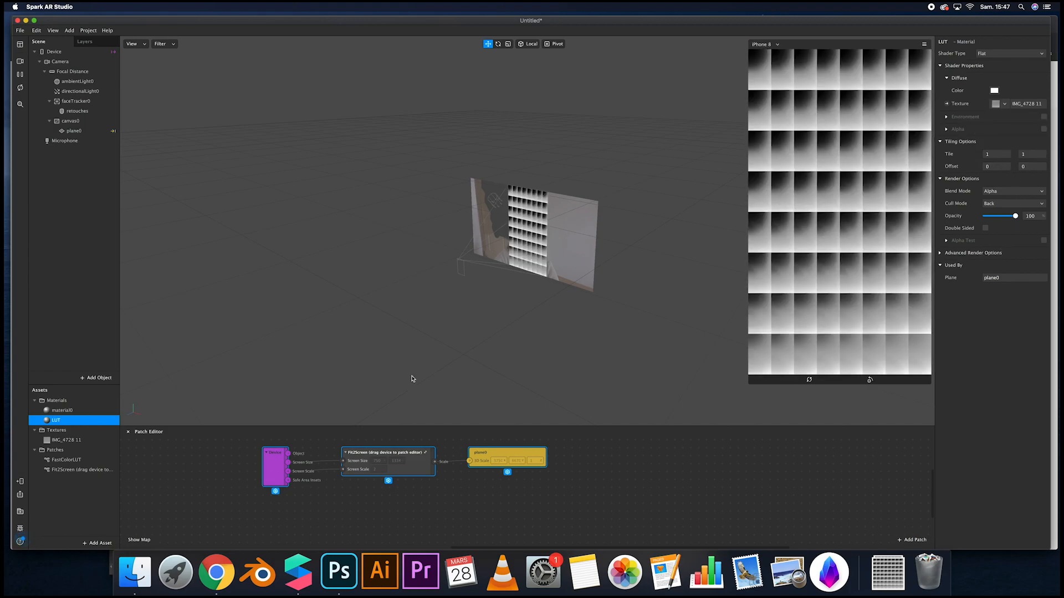
Extract the camera's texture and feed it into the Texture input of a FastColorLUT patch in the graph
scroll(280, 527, down, 2)
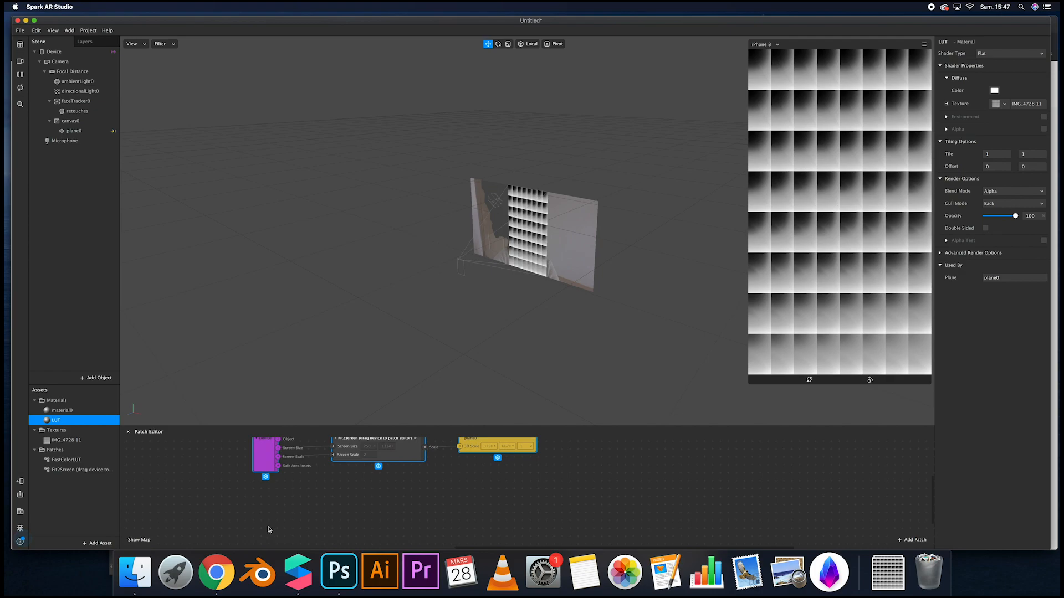
click(61, 62)
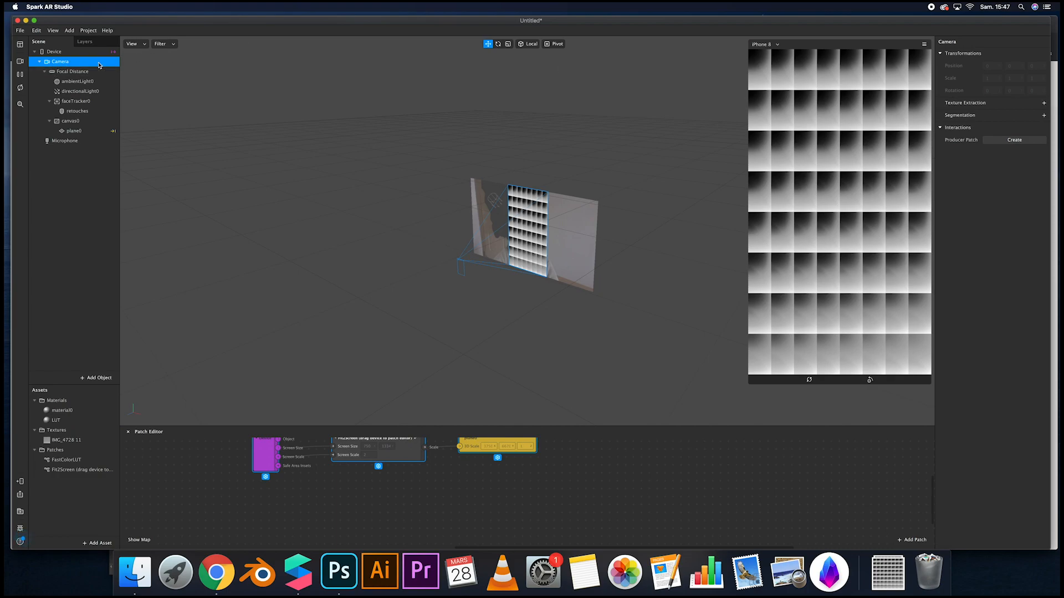
click(1044, 103)
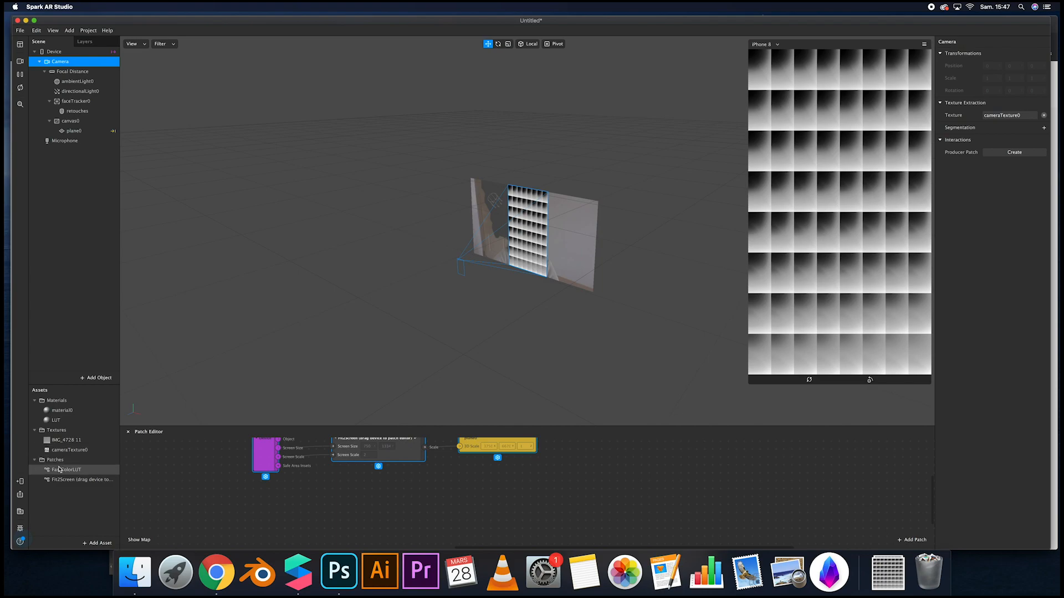
drag(60, 453, 274, 506)
drag(68, 470, 350, 510)
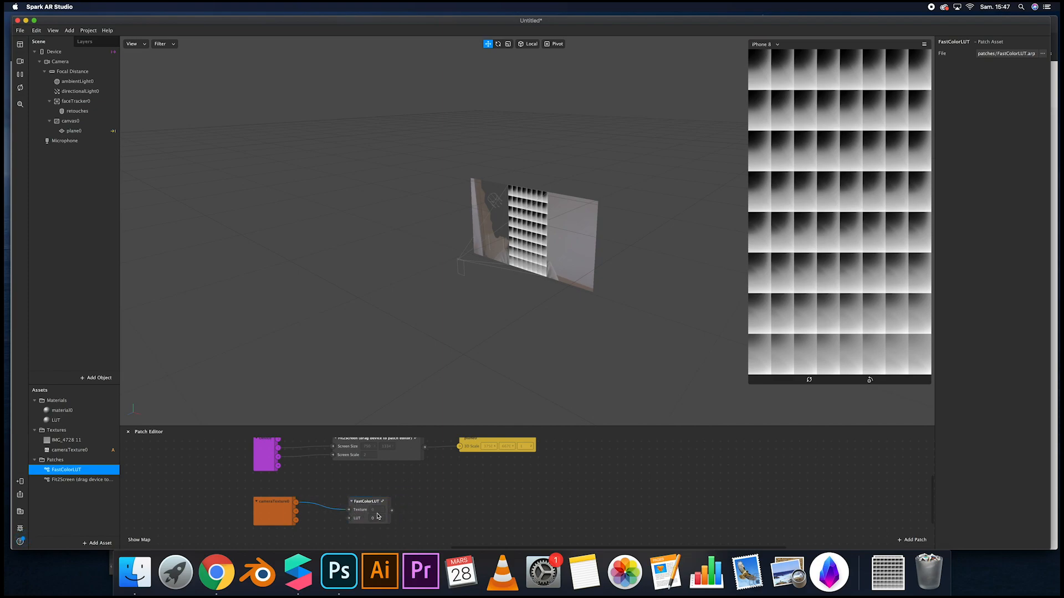
Create a patch for the LUT material's diffuse texture and connect the FastColorLUT output to it
click(73, 131)
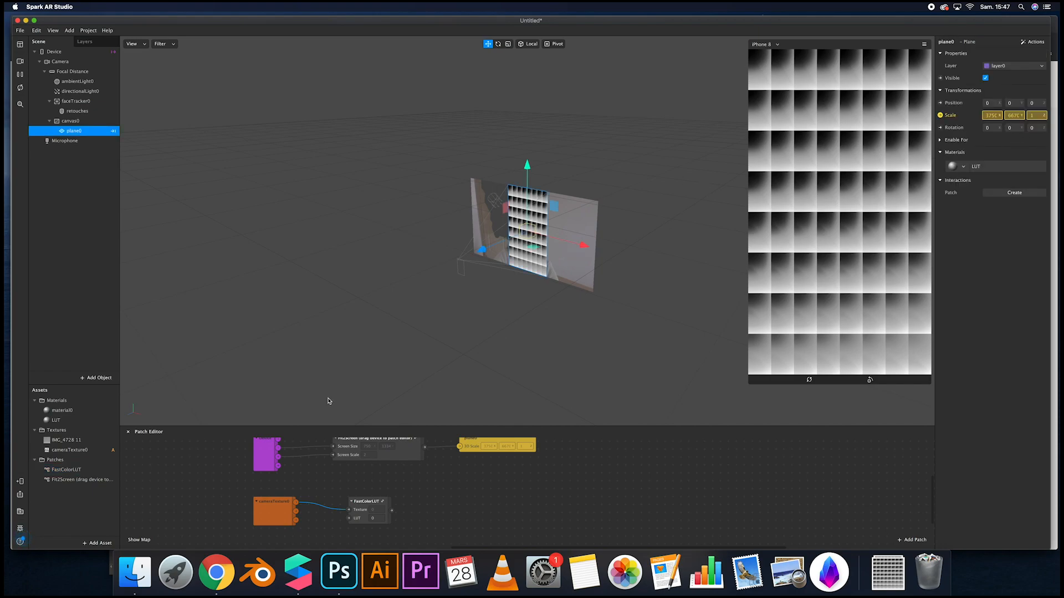
click(56, 420)
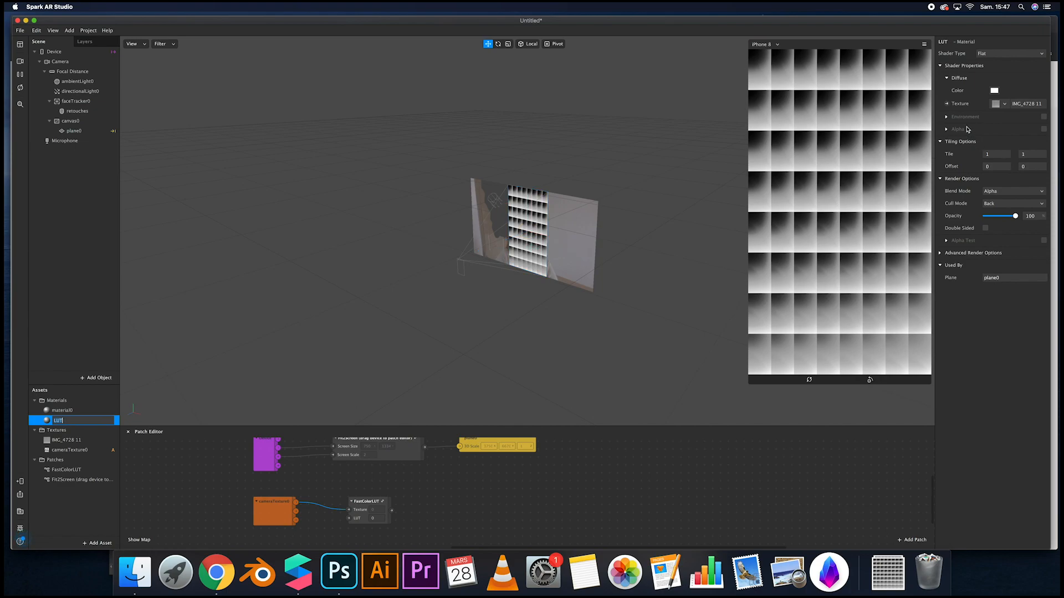
click(947, 103)
drag(555, 501, 463, 502)
drag(391, 511, 436, 510)
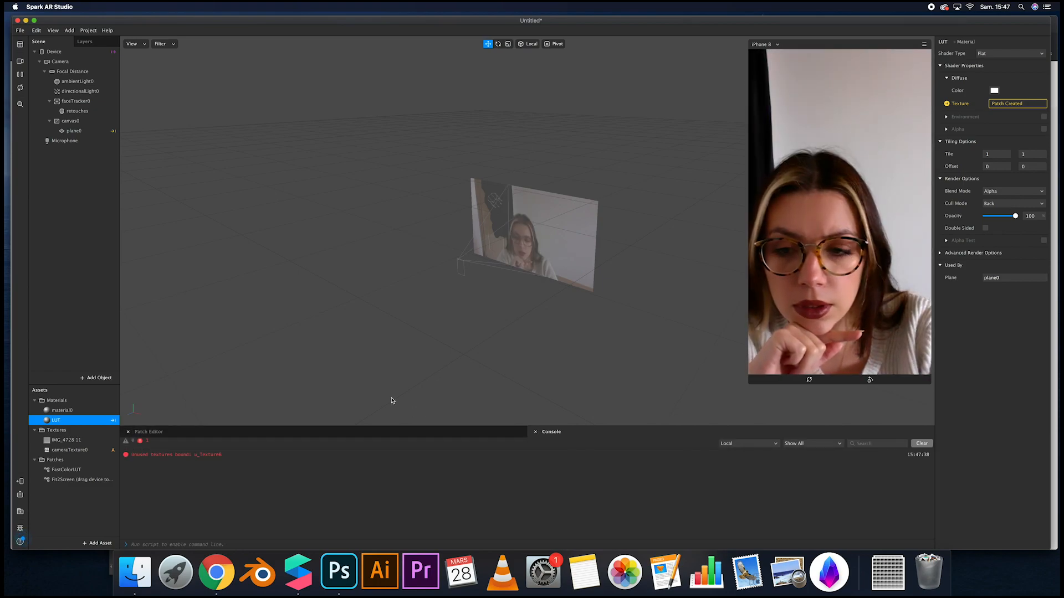
click(206, 432)
scroll(422, 534, down, 3)
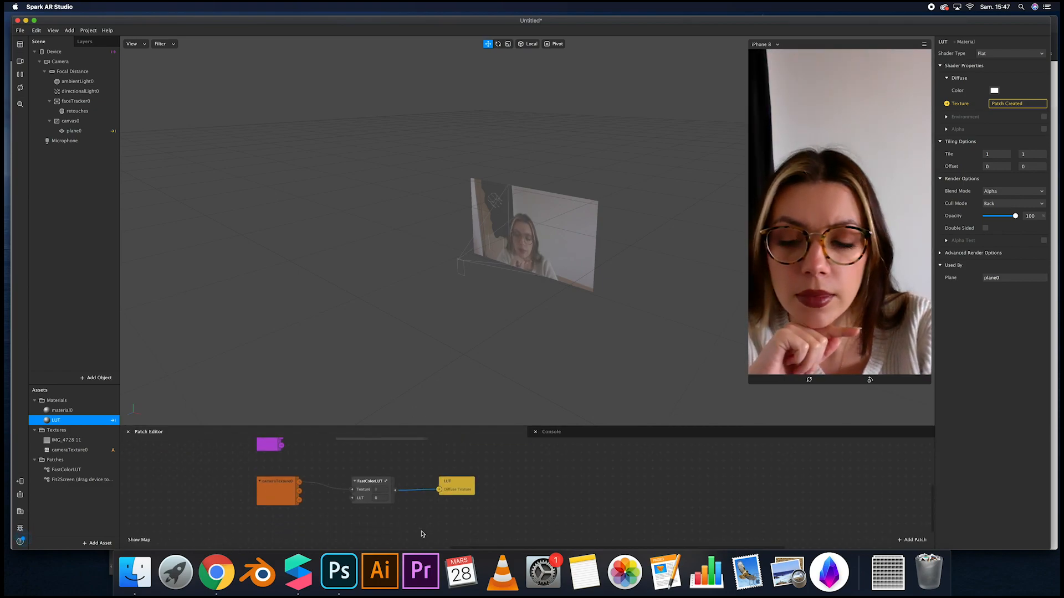
Add the IMG_4728 11 texture to the graph, connect it to FastColorLUT's LUT input, and align the cameraTexture0 patch above it
click(67, 440)
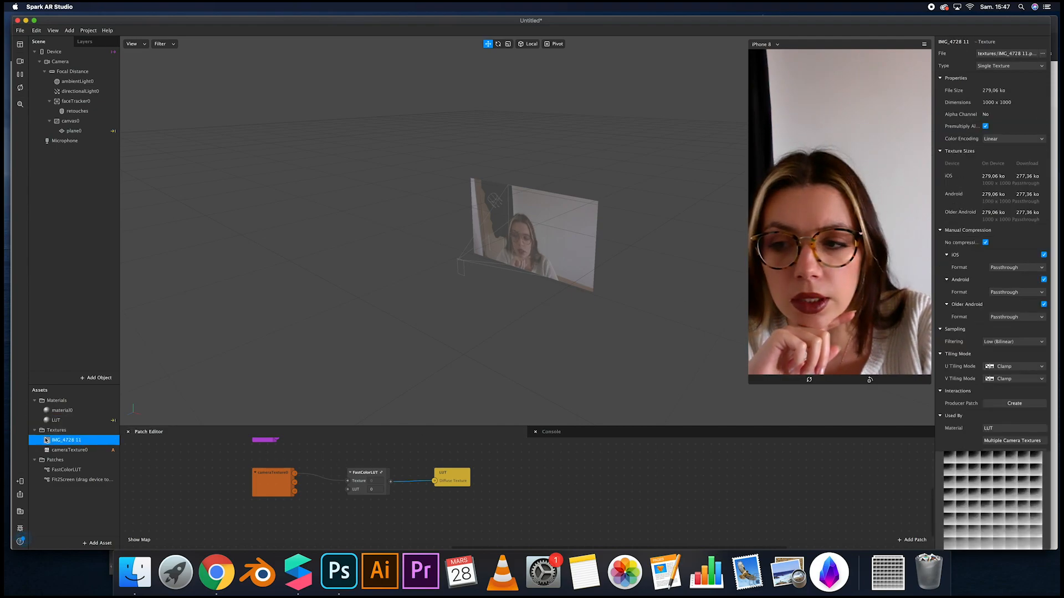
drag(61, 442, 343, 485)
scroll(241, 513, down, 1)
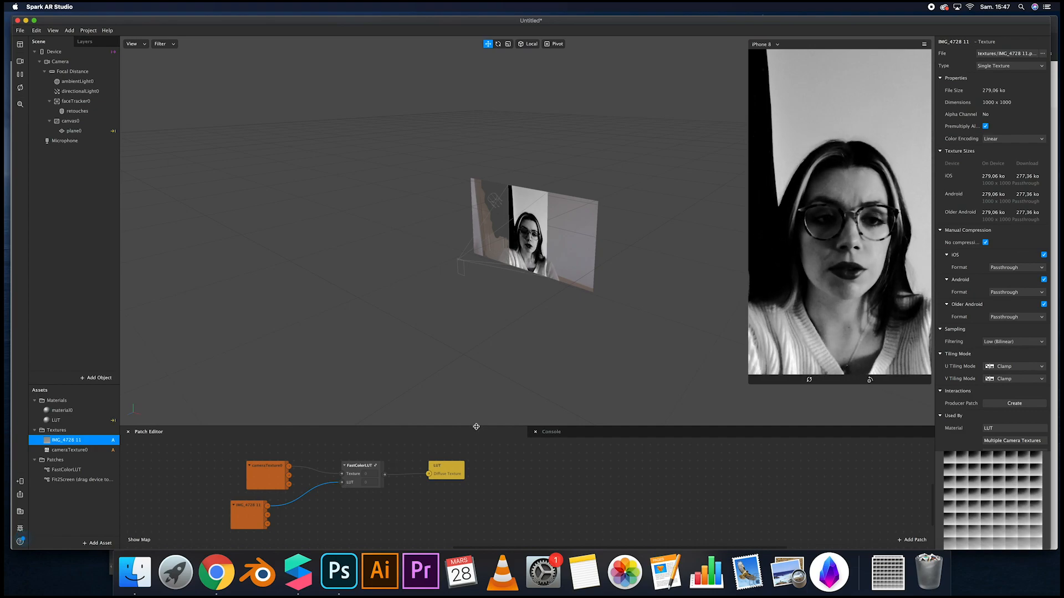
drag(268, 476, 251, 467)
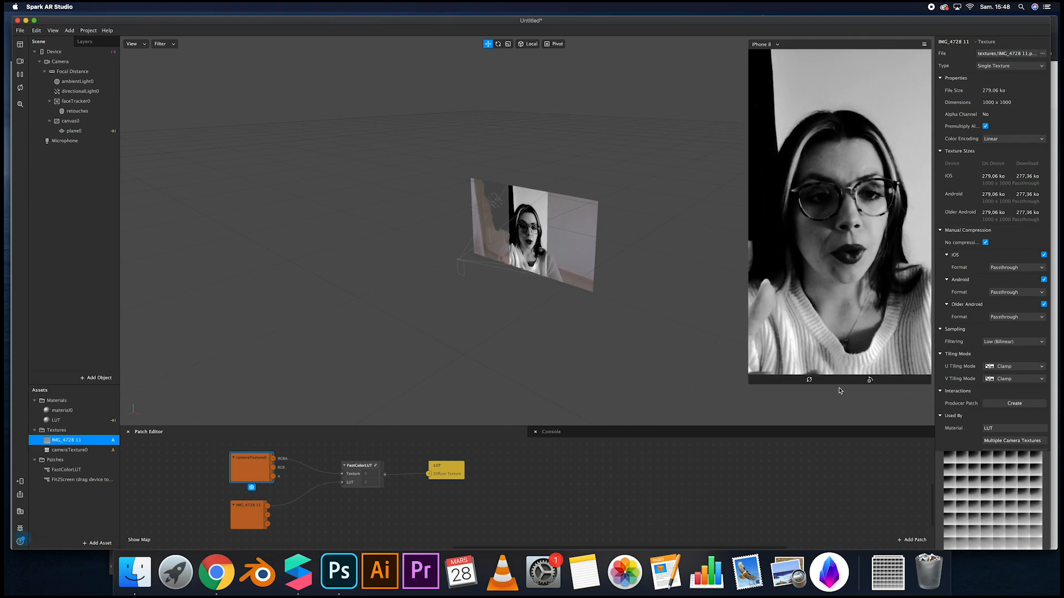
Switch to Photoshop and fill the blank document with black using the Paint Bucket and default colors
click(339, 572)
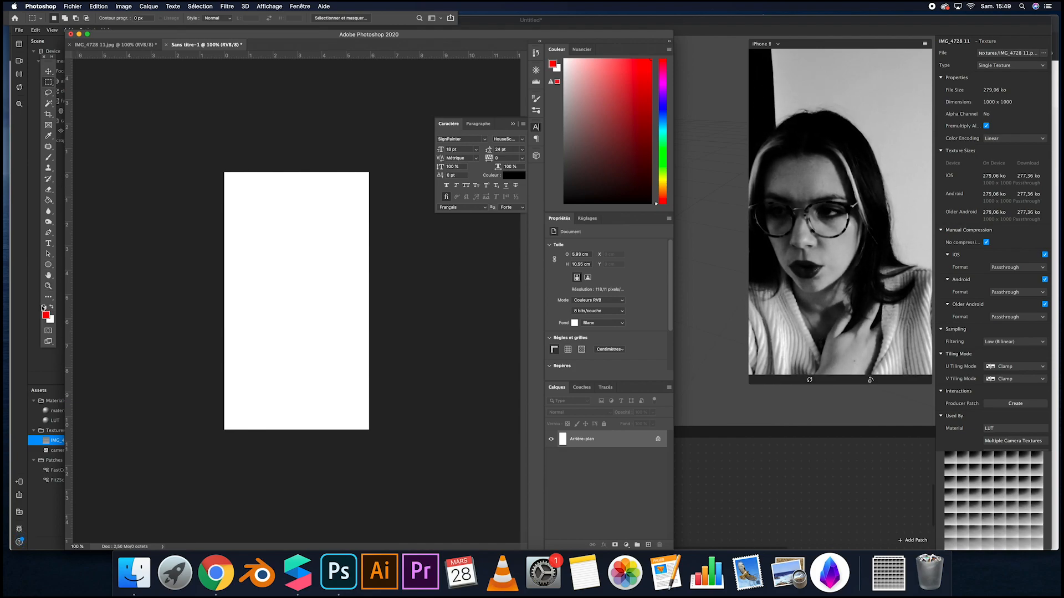
click(44, 306)
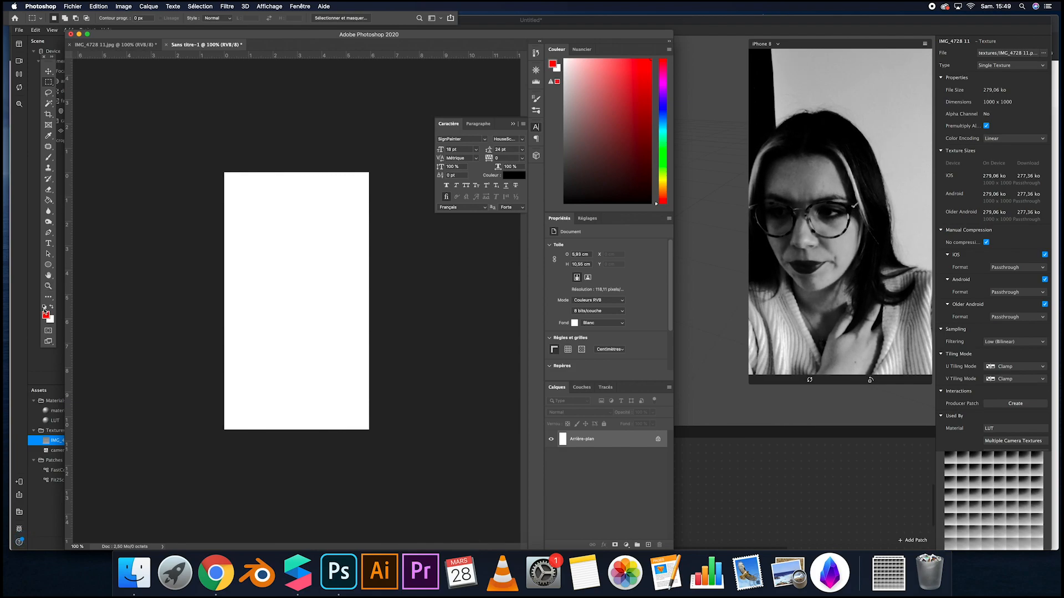
click(49, 201)
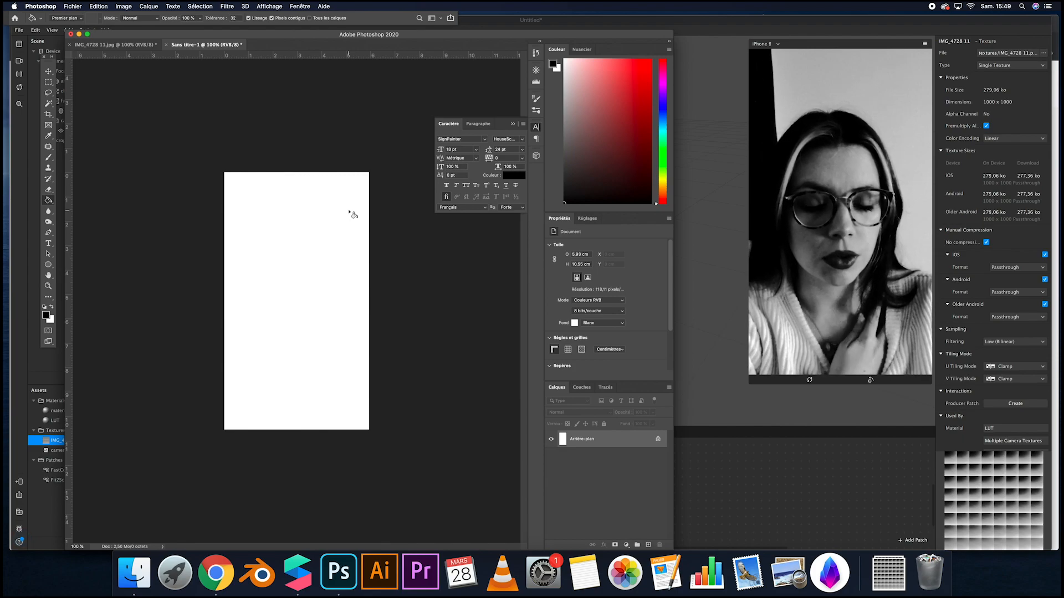
click(268, 218)
click(48, 72)
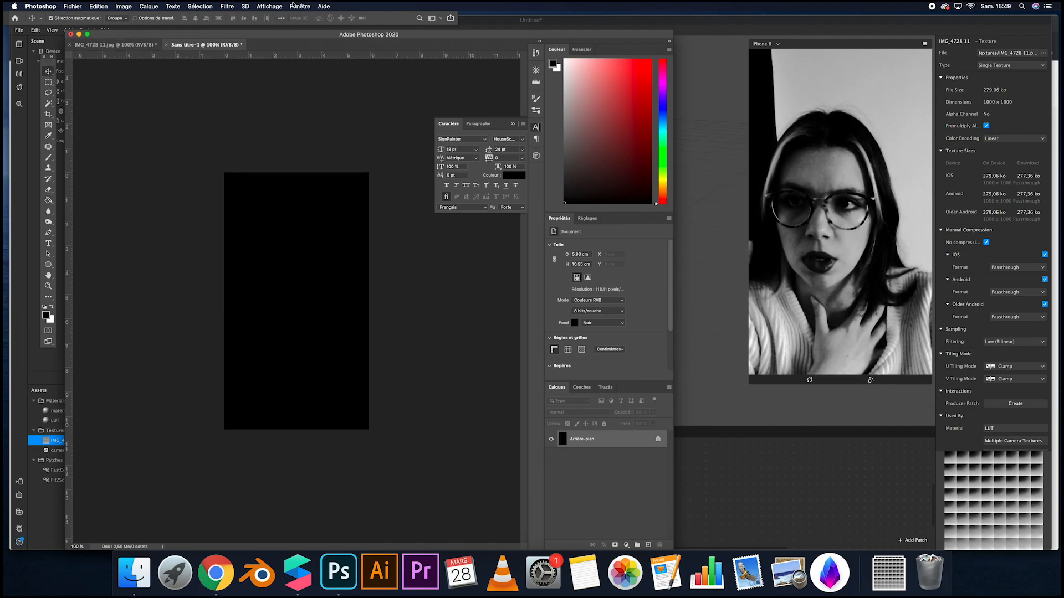
Apply the Add Noise filter to the black document with an amount of 37.74% and uniform distribution
click(235, 6)
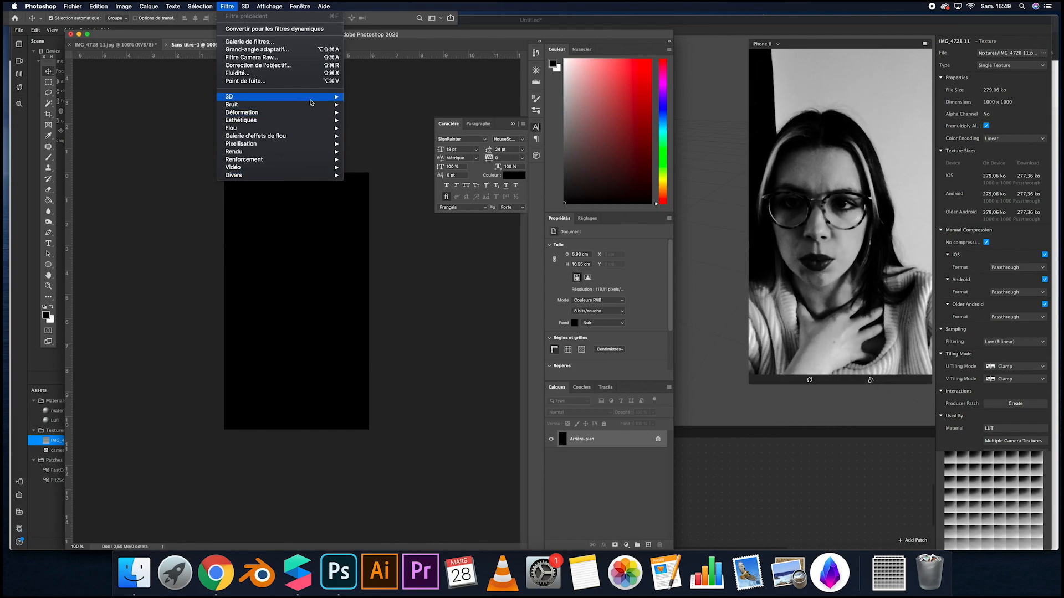
mouse_move(313, 106)
click(403, 108)
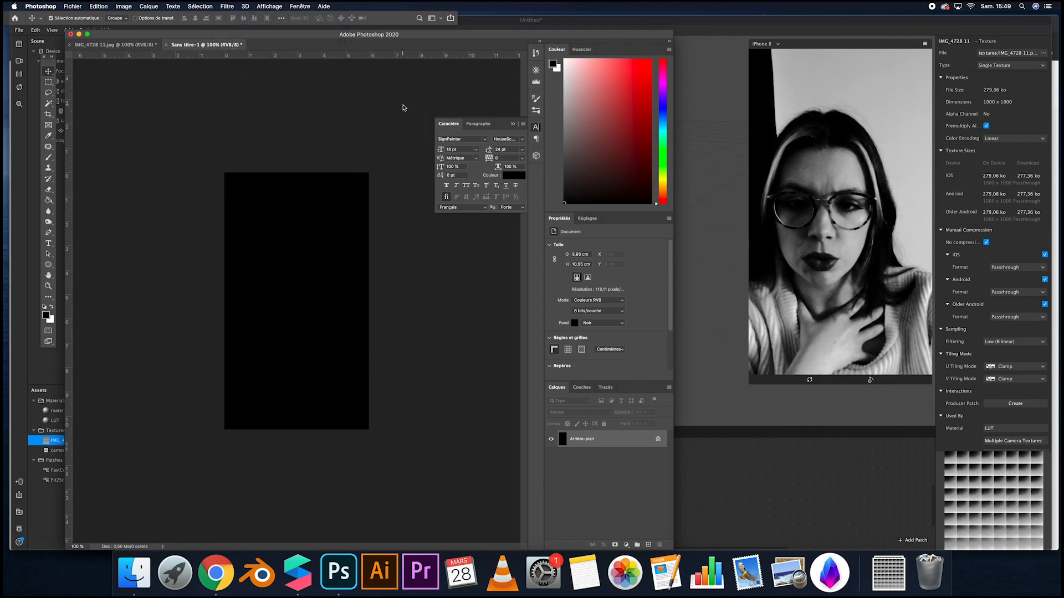
mouse_move(482, 254)
mouse_down()
mouse_move(499, 254)
mouse_move(478, 255)
mouse_up()
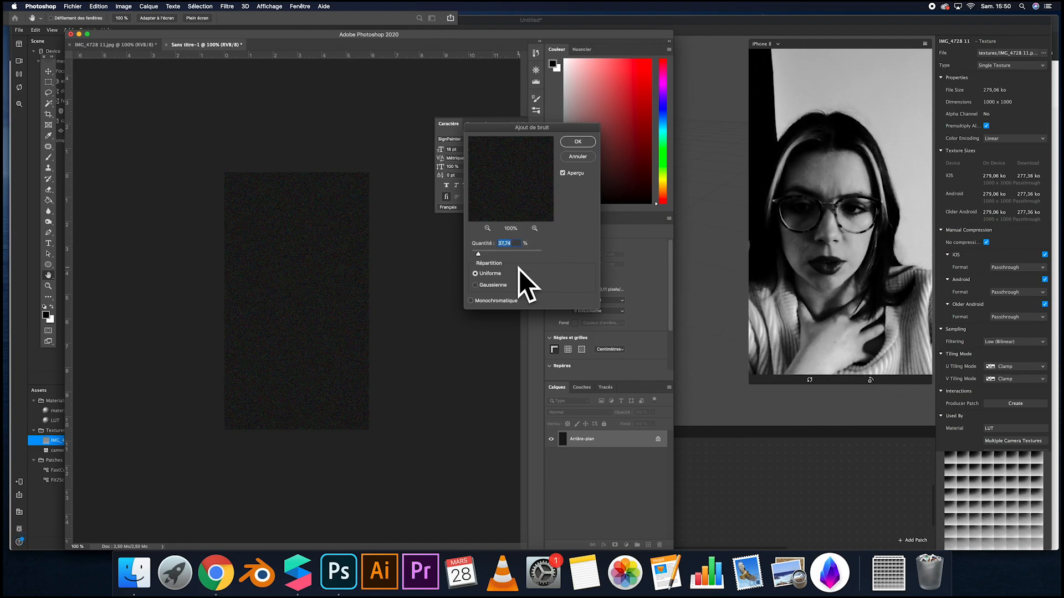
click(577, 141)
Convert the noise image to grayscale with the Black and White adjustment at its default preset
click(123, 6)
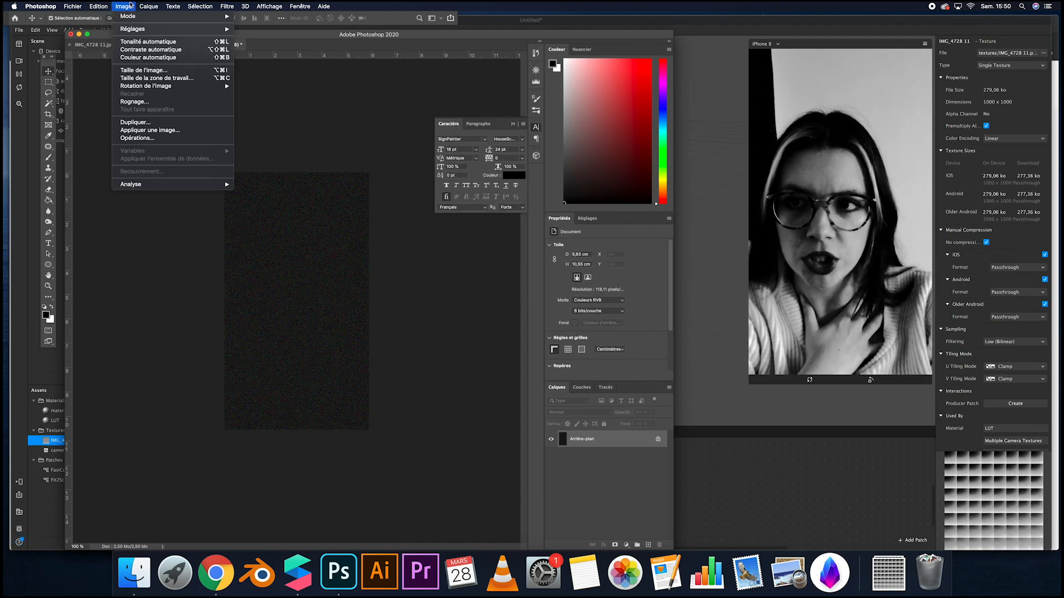
mouse_move(153, 34)
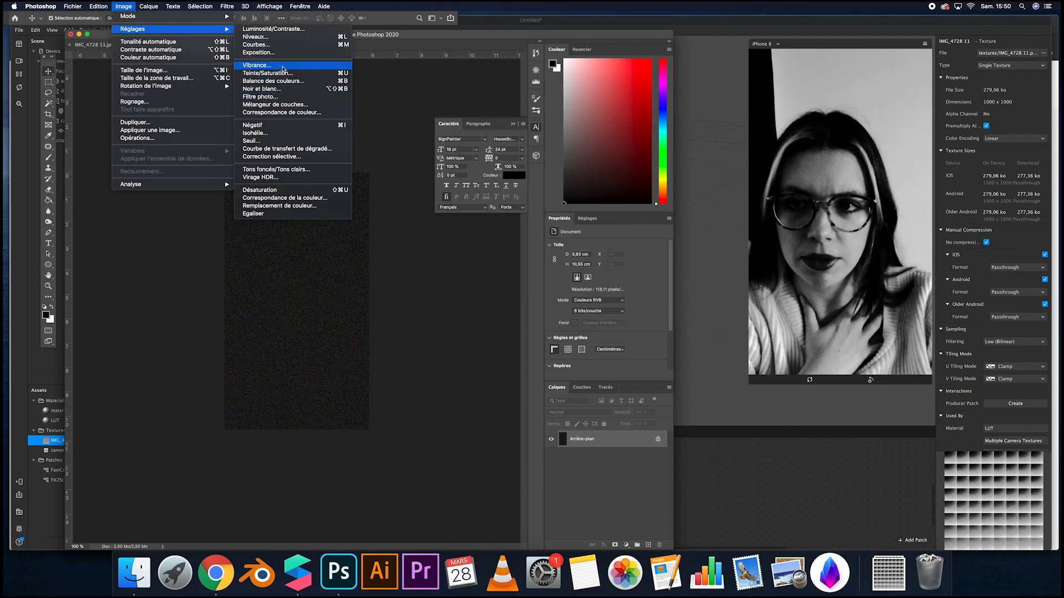
click(275, 89)
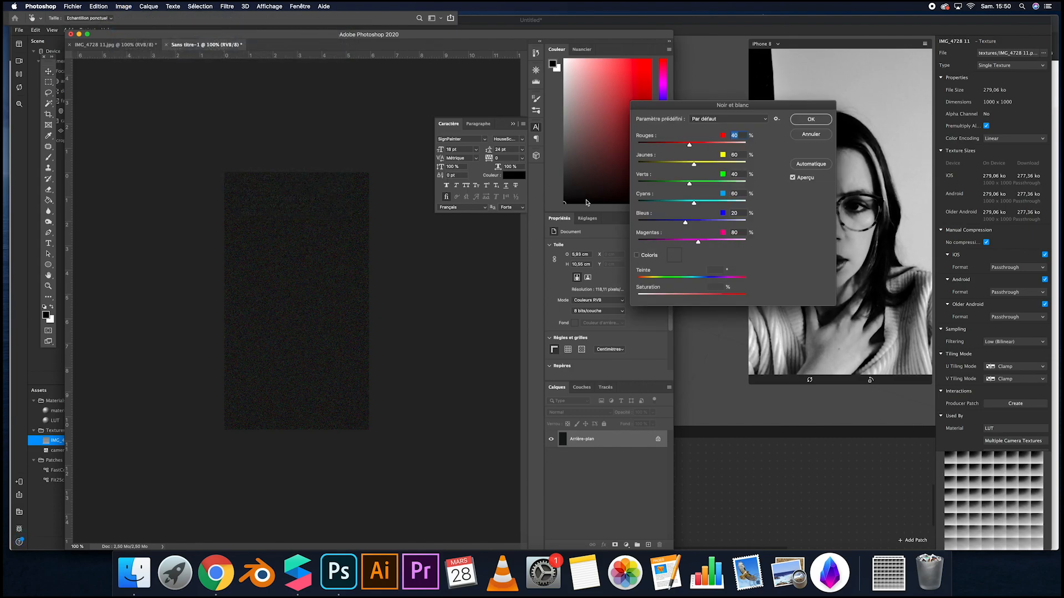
click(810, 120)
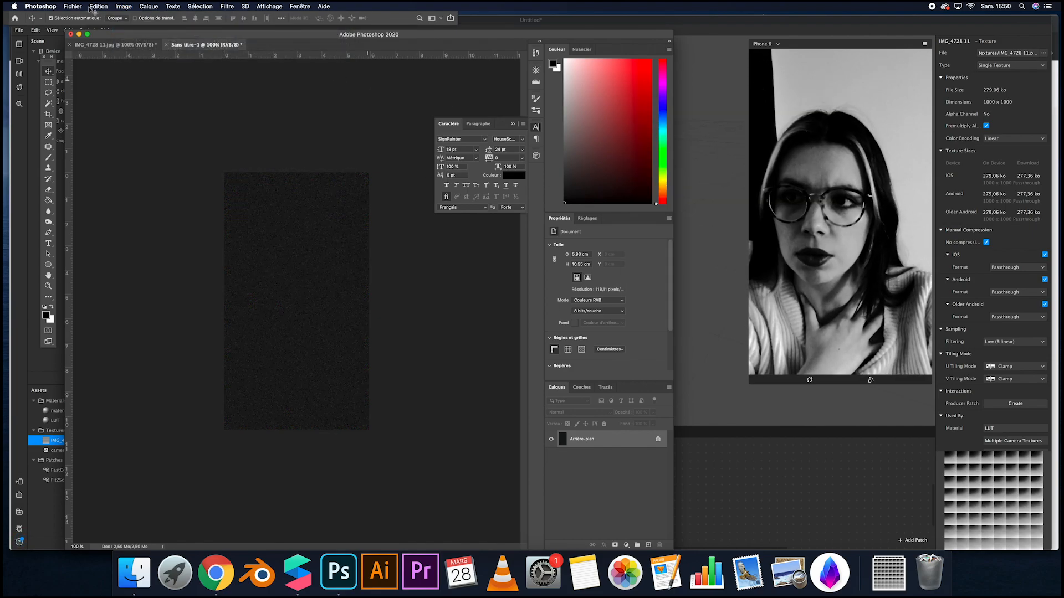
Quick-export the noise image as a PNG named bruit in the Téléchargements folder
click(78, 6)
mouse_move(159, 123)
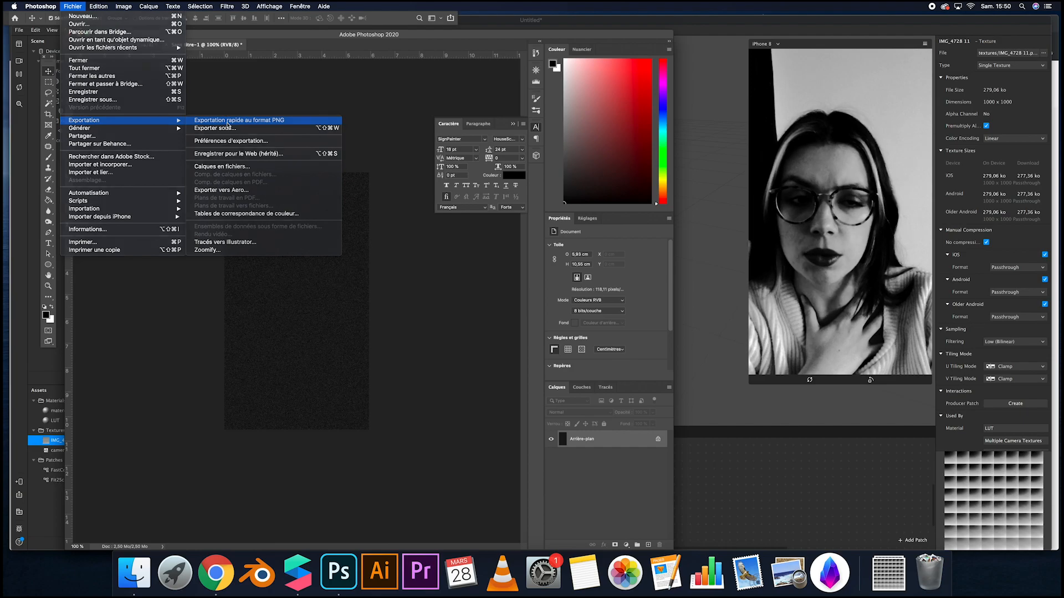
click(228, 124)
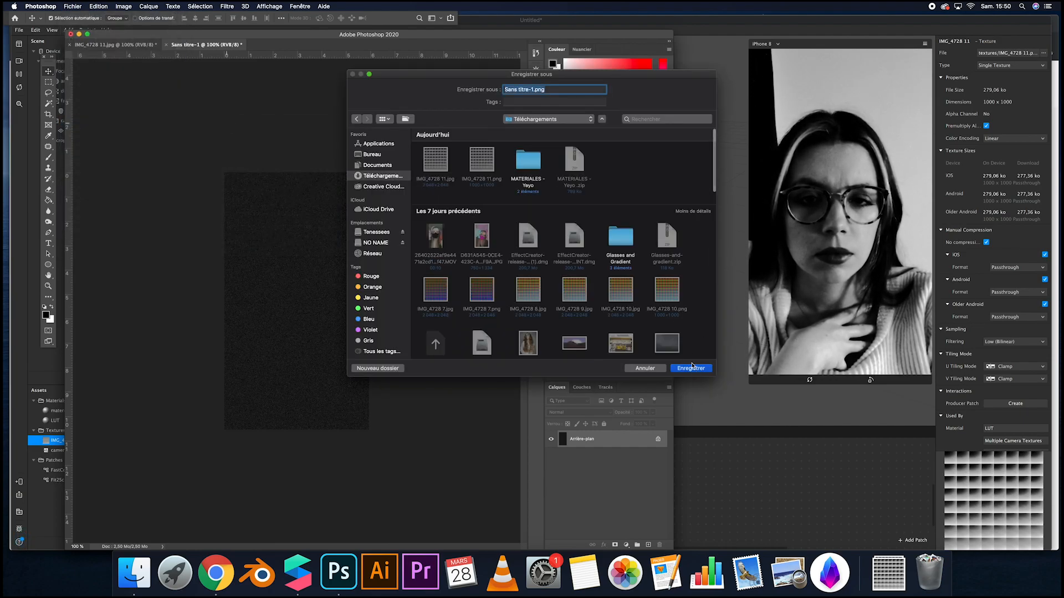
text(blui)
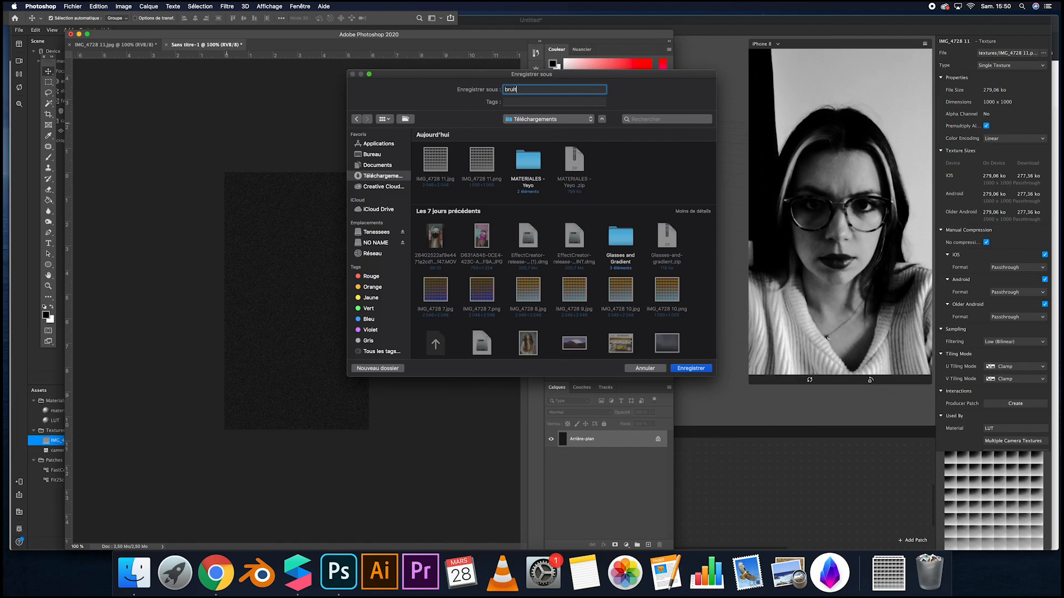
key(Return)
Switch back to Spark AR Studio and import bruit.png from Finder as a texture with no compression enabled
click(795, 439)
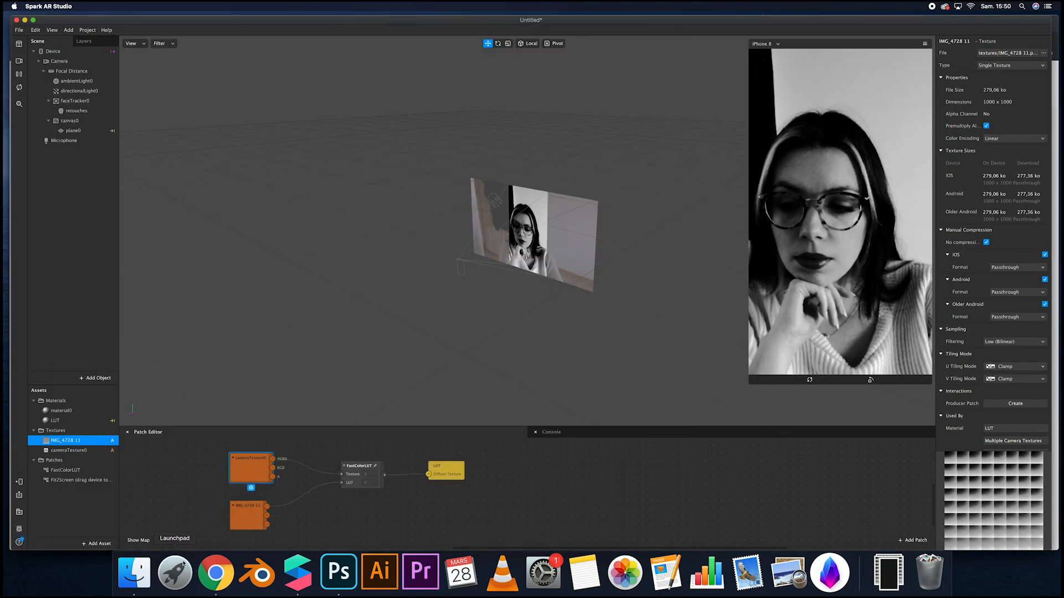
click(135, 573)
drag(678, 89, 48, 496)
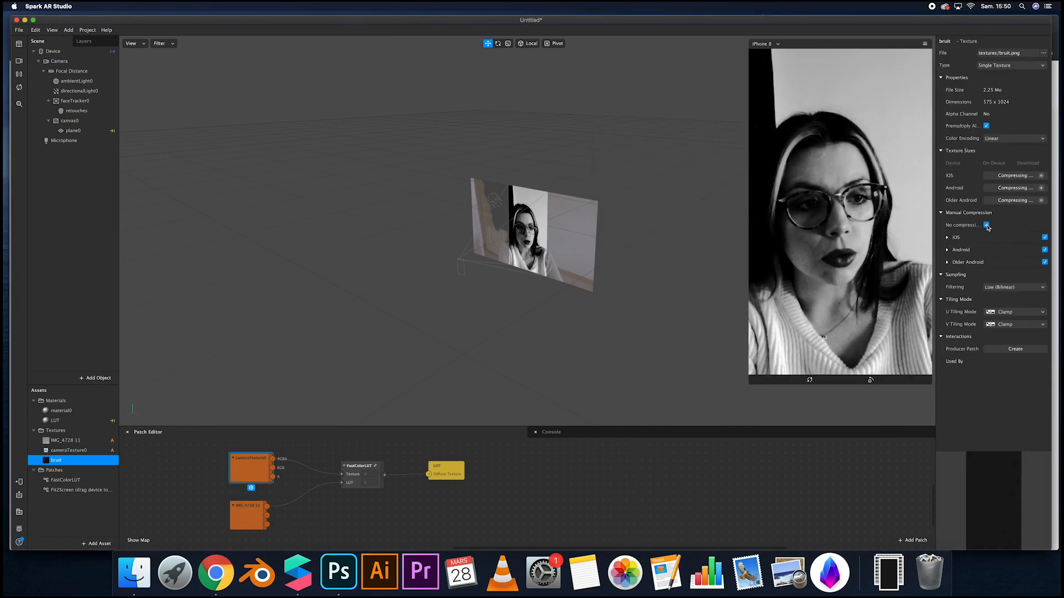
Insert a rectangle object under canvas0 in the scene
click(73, 130)
click(76, 110)
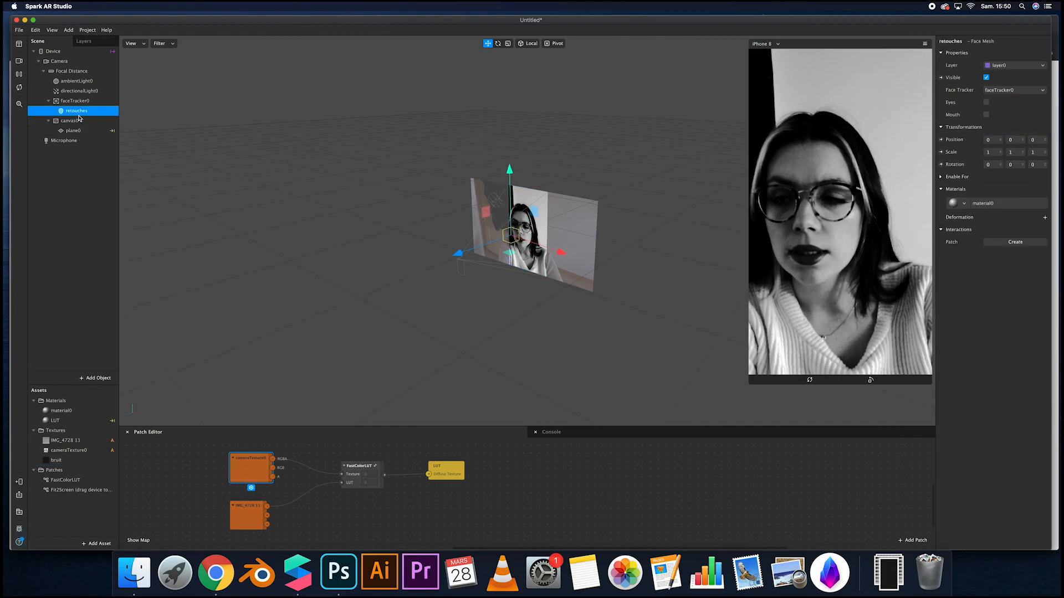
click(98, 379)
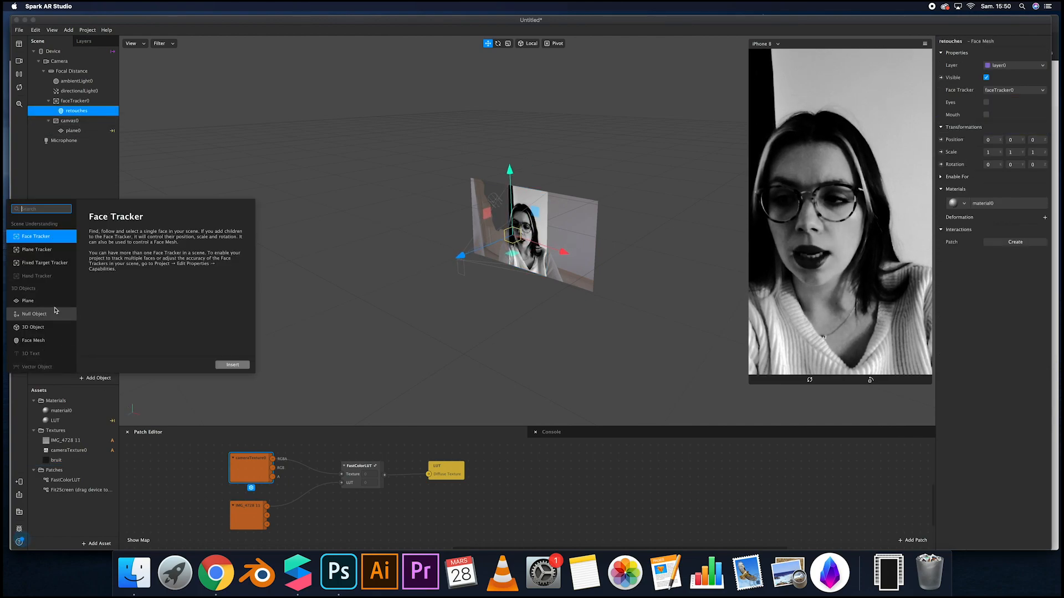
click(47, 349)
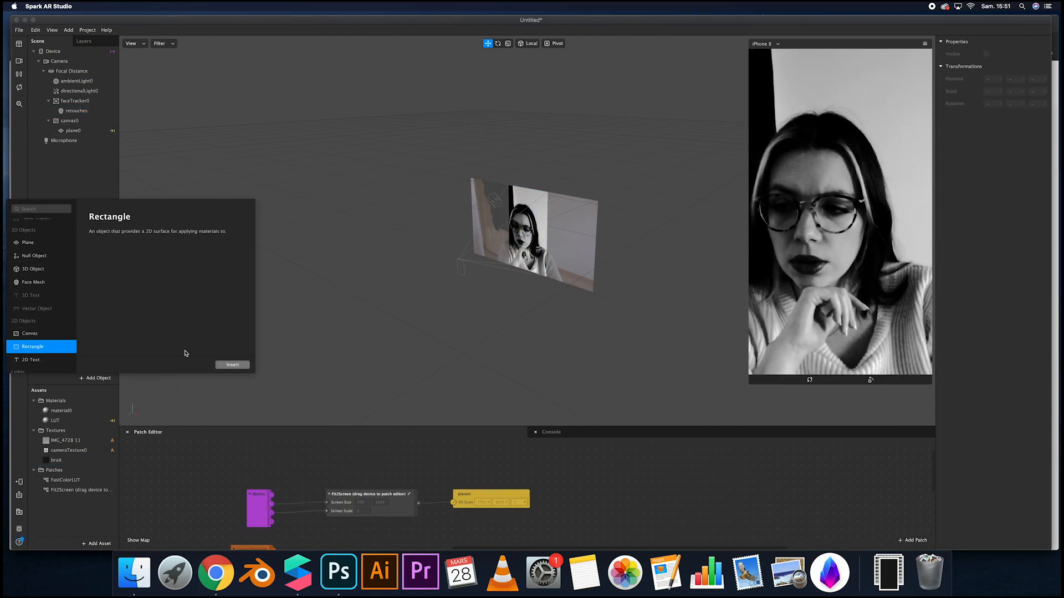
click(233, 365)
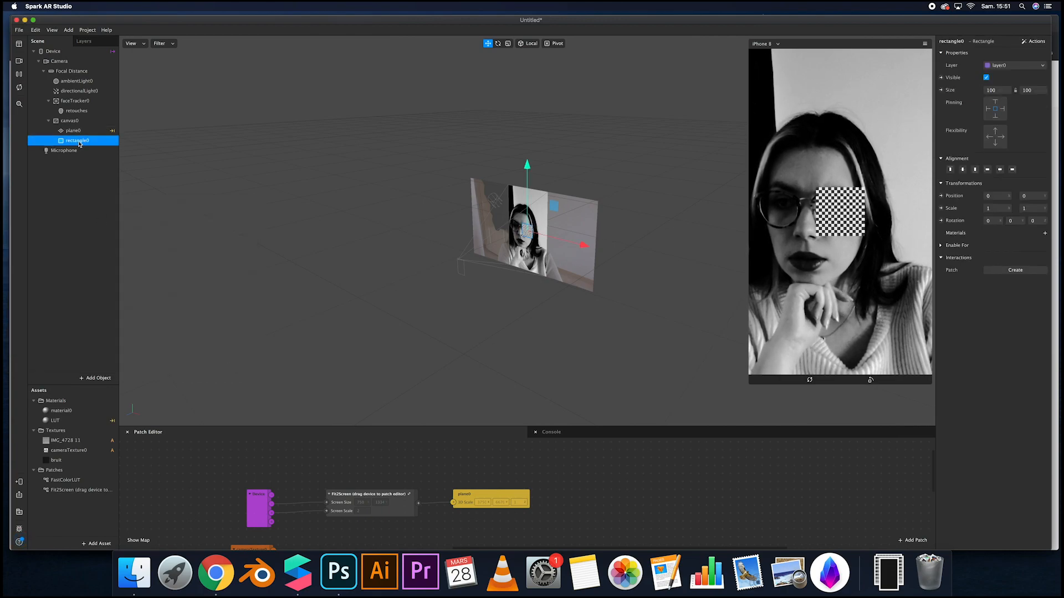
Add a second canvas to the scene and make rectangle0 its child
click(94, 378)
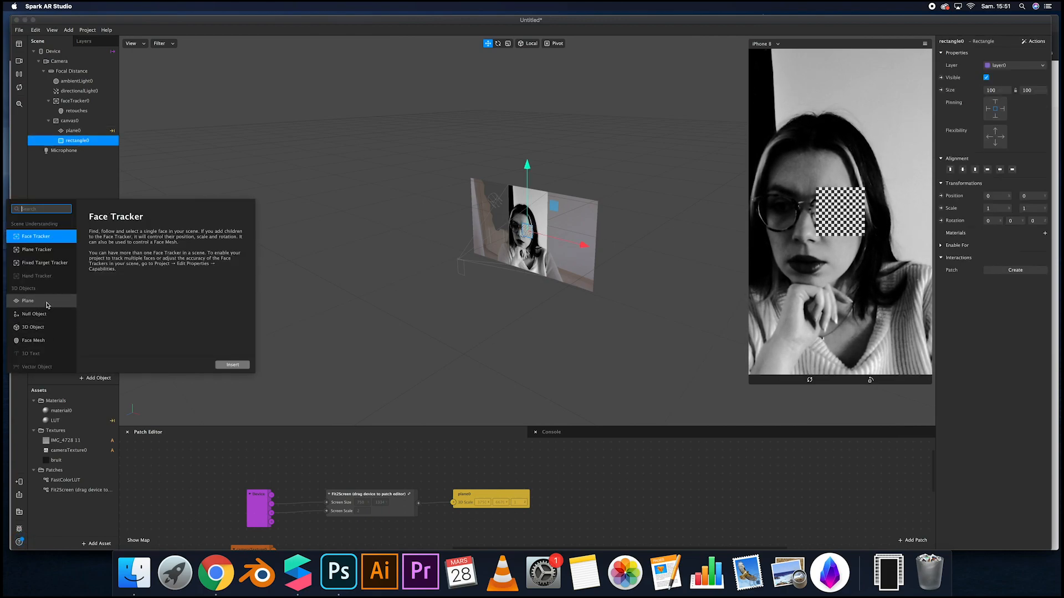
scroll(47, 347, down, 5)
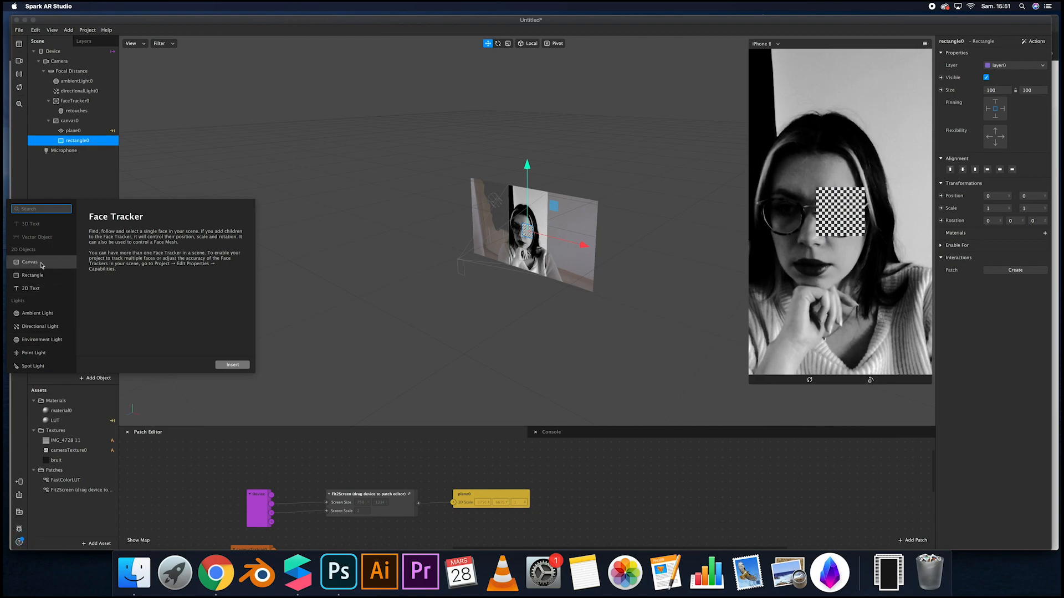
click(47, 264)
click(232, 364)
drag(82, 142, 81, 152)
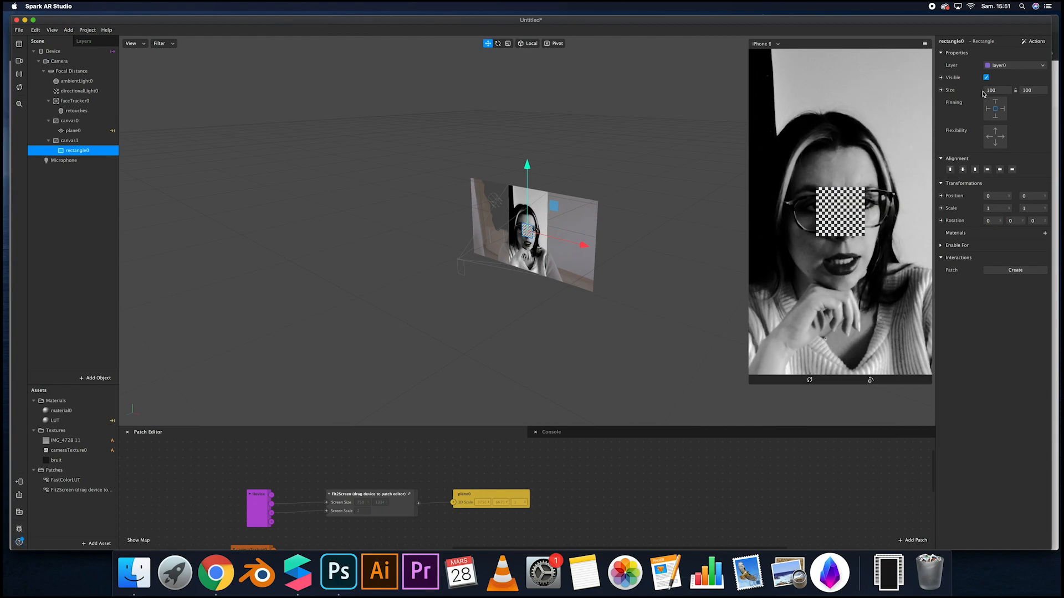
Make rectangle0 fill the screen at 375 by 667 and assign it a new material
click(1001, 102)
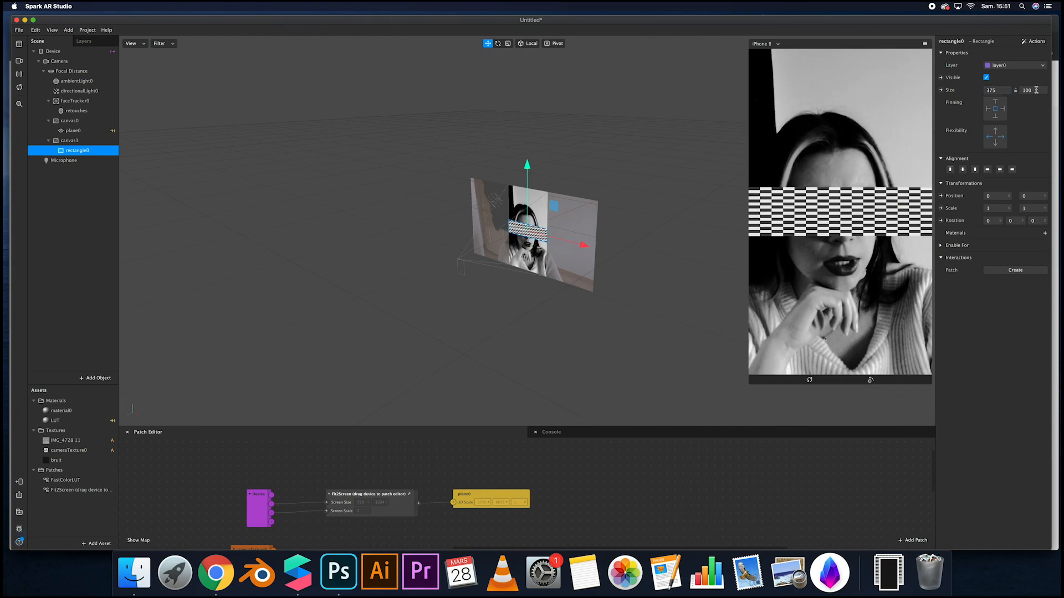
click(995, 110)
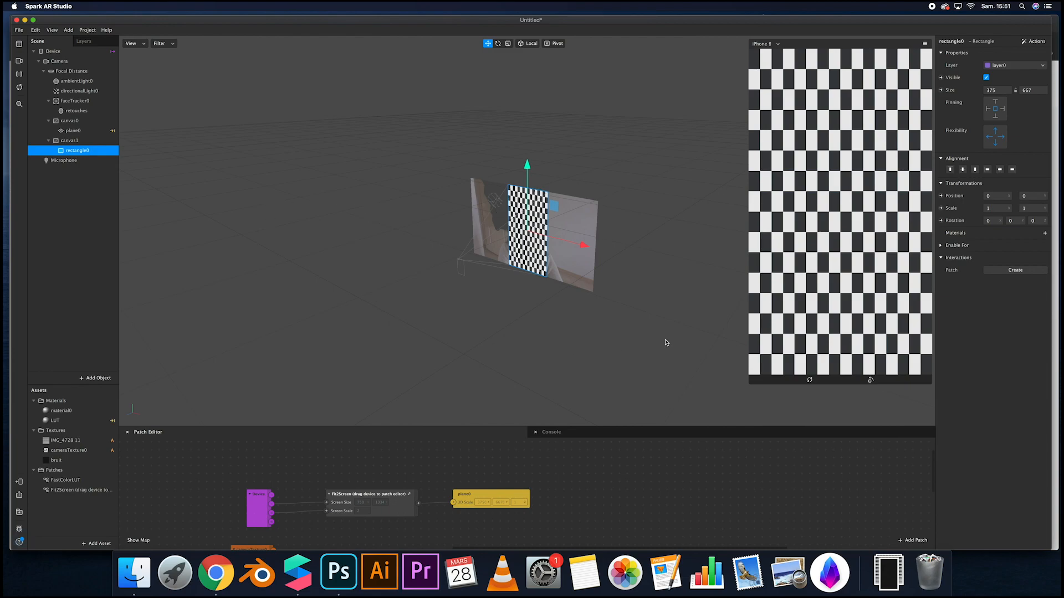
click(1045, 233)
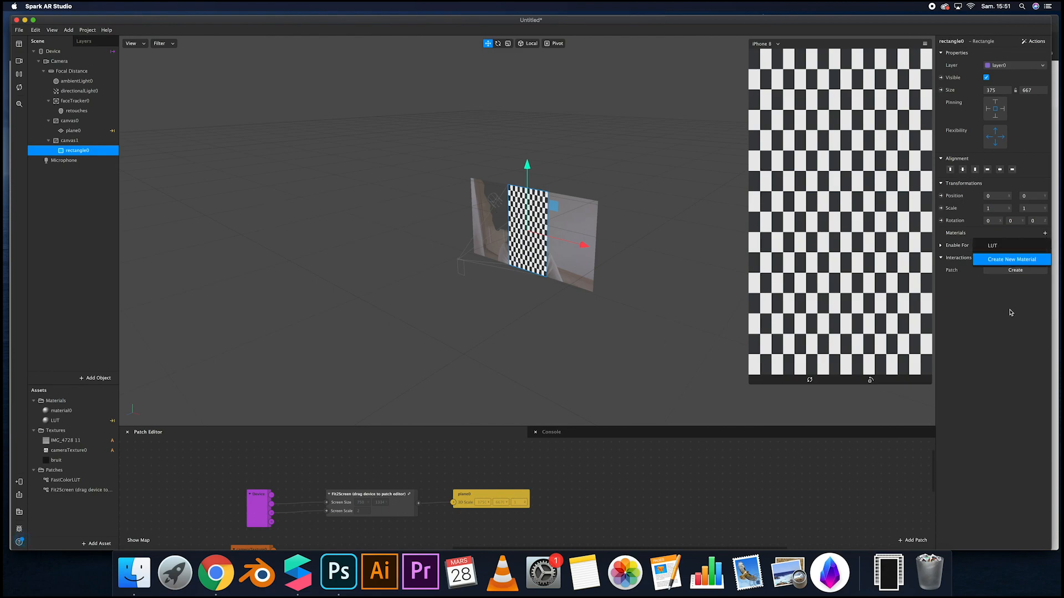
click(997, 257)
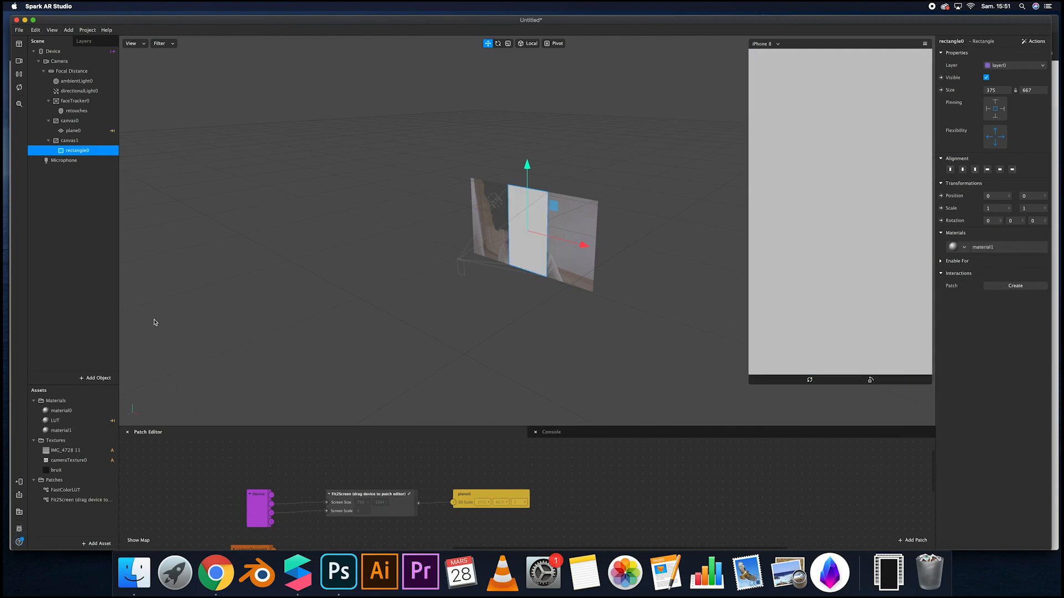
Rename the rectangle's new material as bruit
double_click(86, 432)
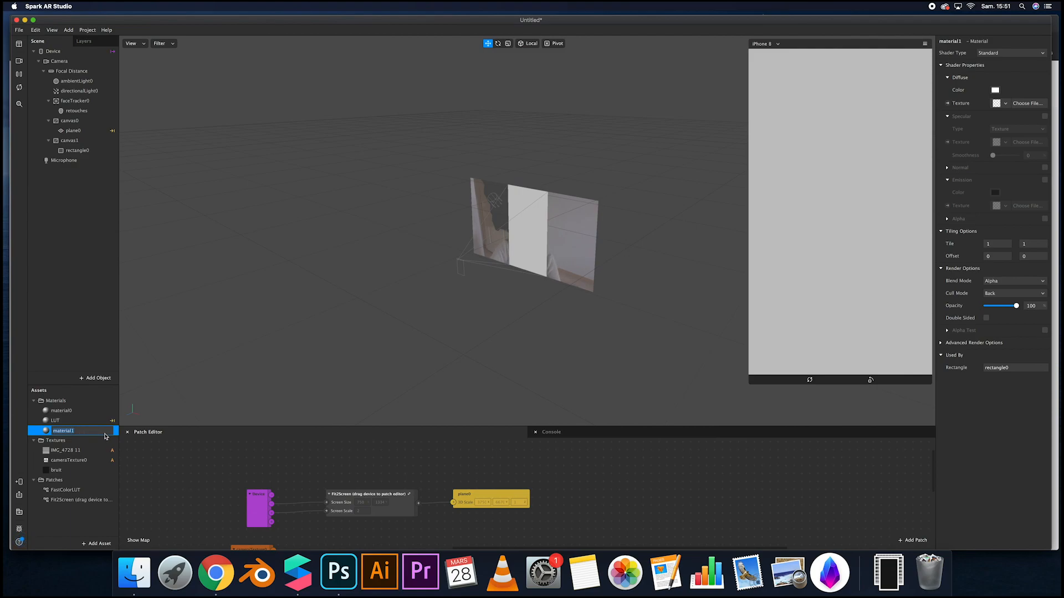
text(bruit)
click(91, 410)
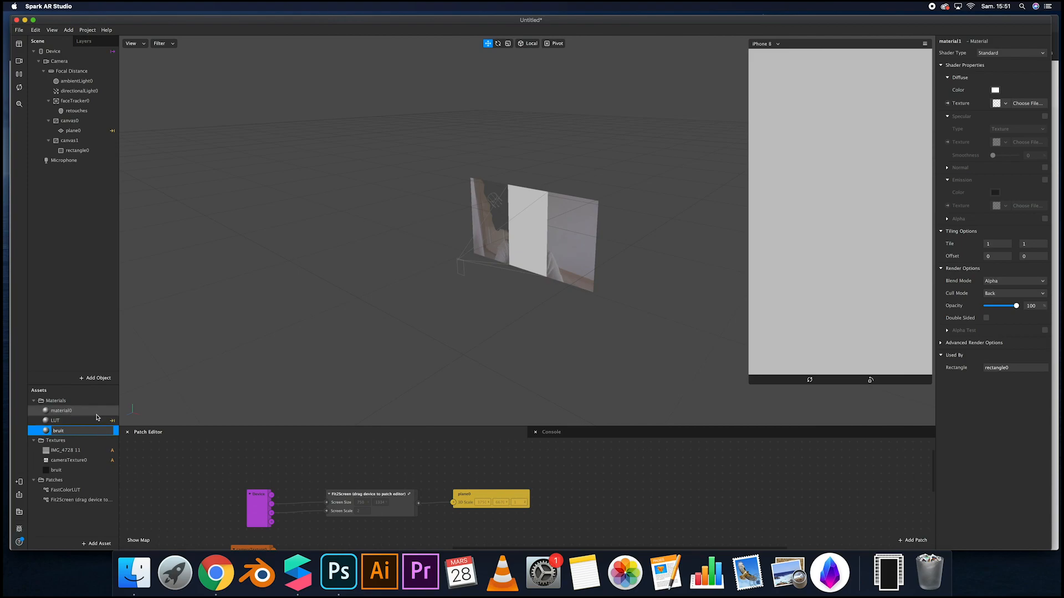
click(92, 430)
Set the bruit material to a Flat shader with the bruit texture and the Add blend mode
click(1006, 54)
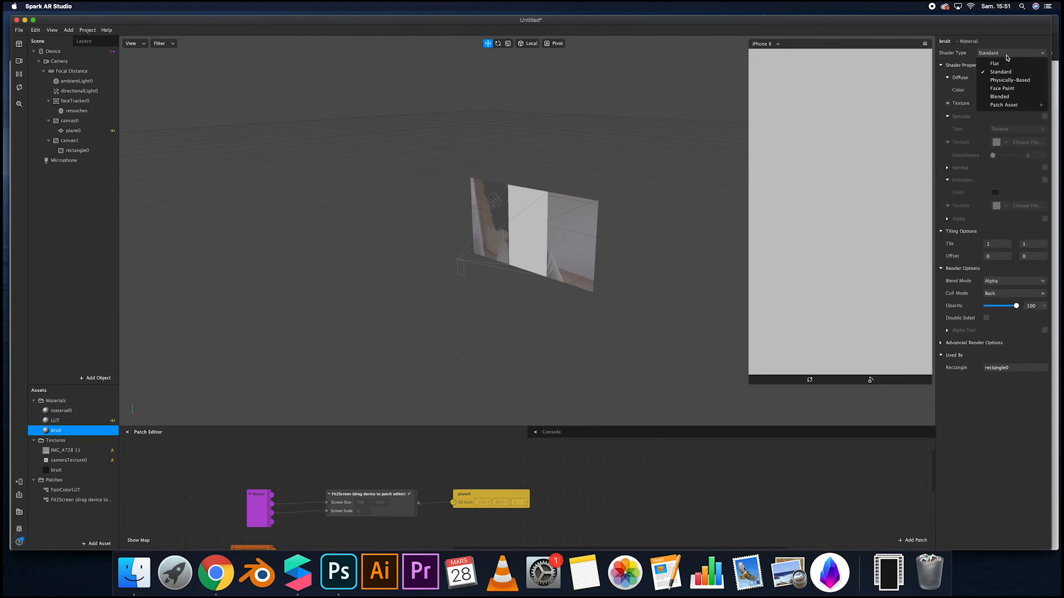
click(1005, 64)
click(1001, 103)
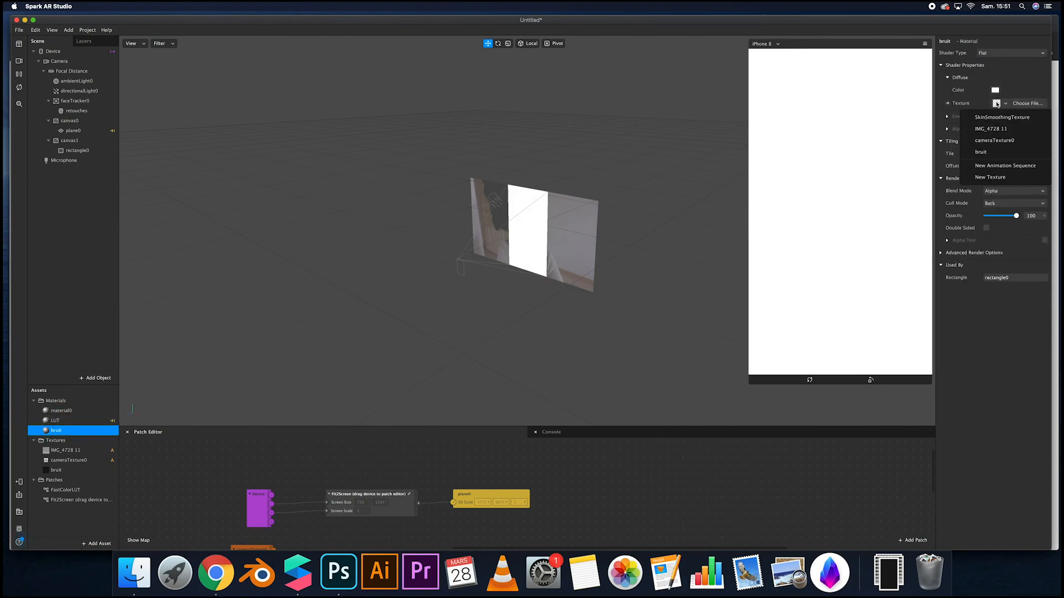
click(981, 151)
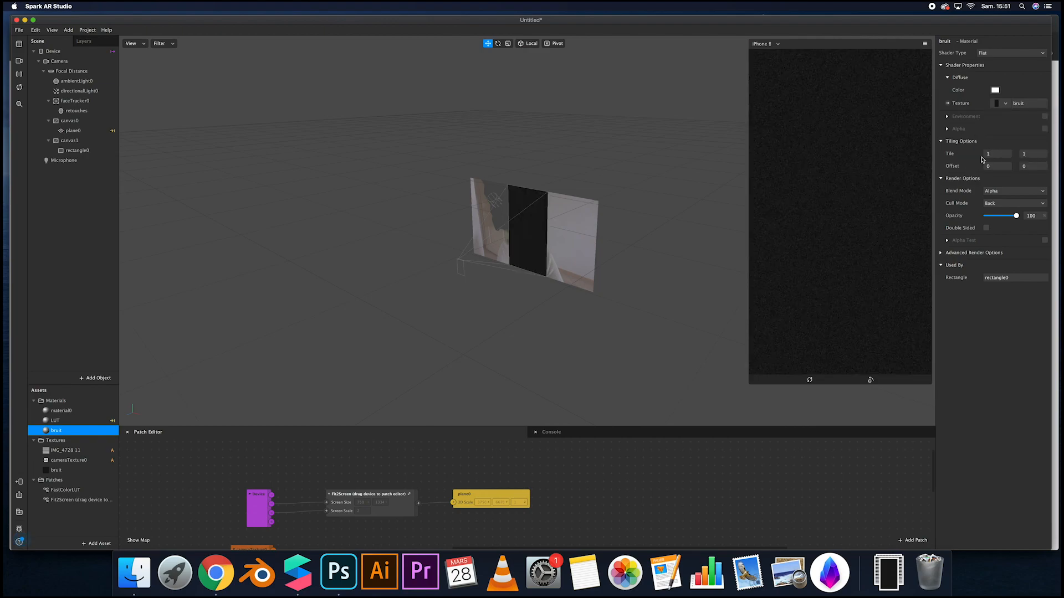
click(1003, 192)
click(1005, 206)
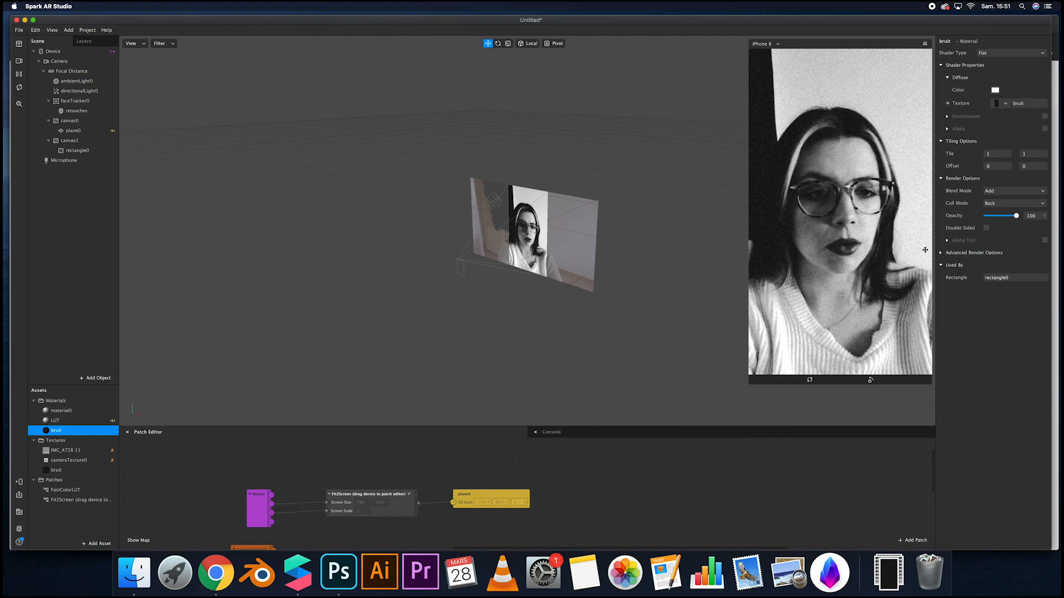
Switch to Photoshop, try the Add Noise filter at 33.03% uniform on the noise image, and return to Spark AR Studio
click(346, 583)
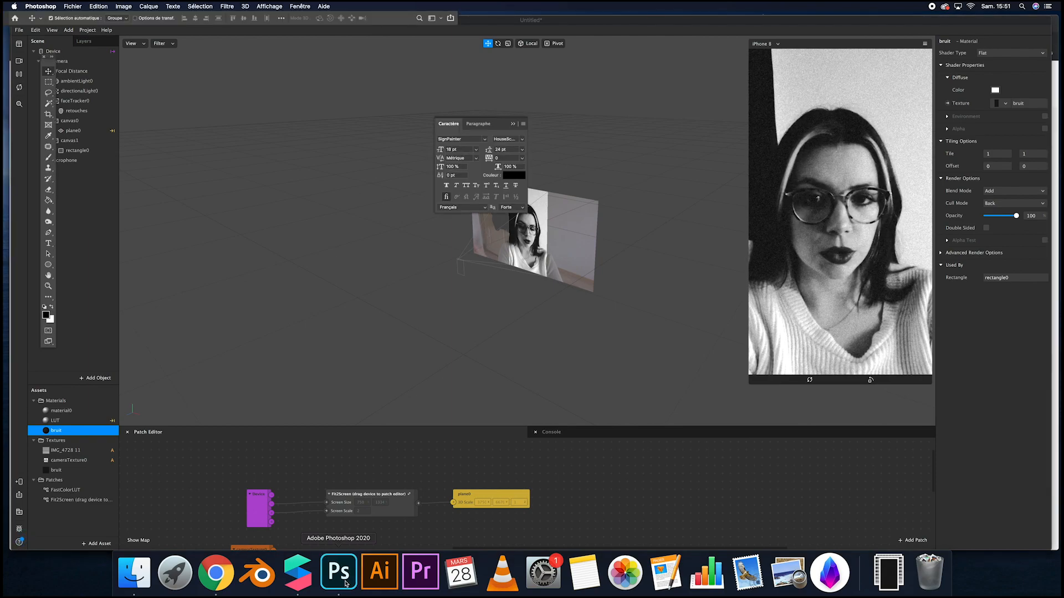
click(227, 7)
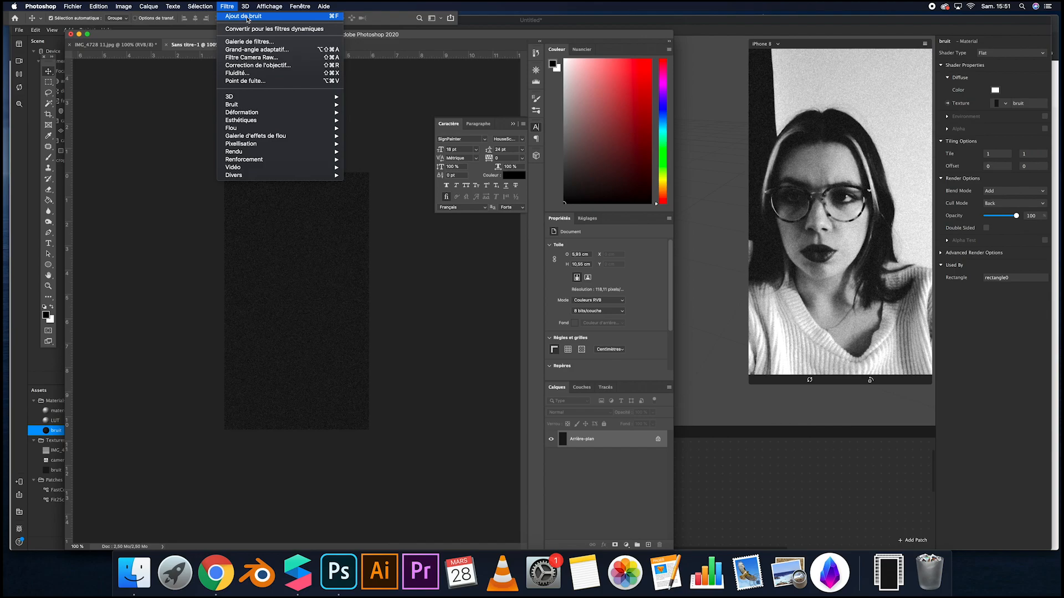
mouse_move(276, 105)
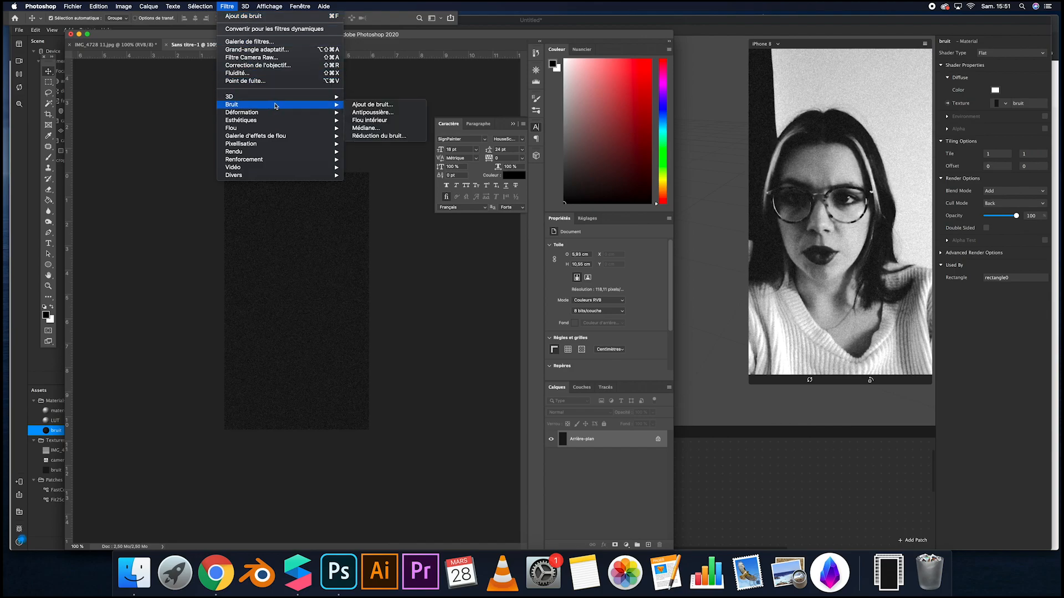
click(388, 106)
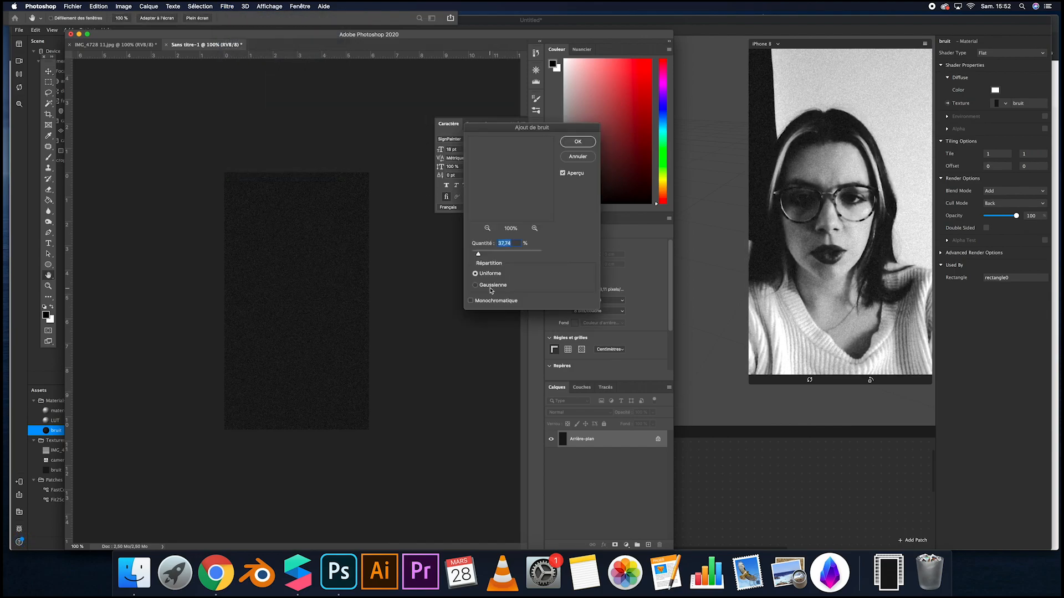
drag(481, 257, 477, 255)
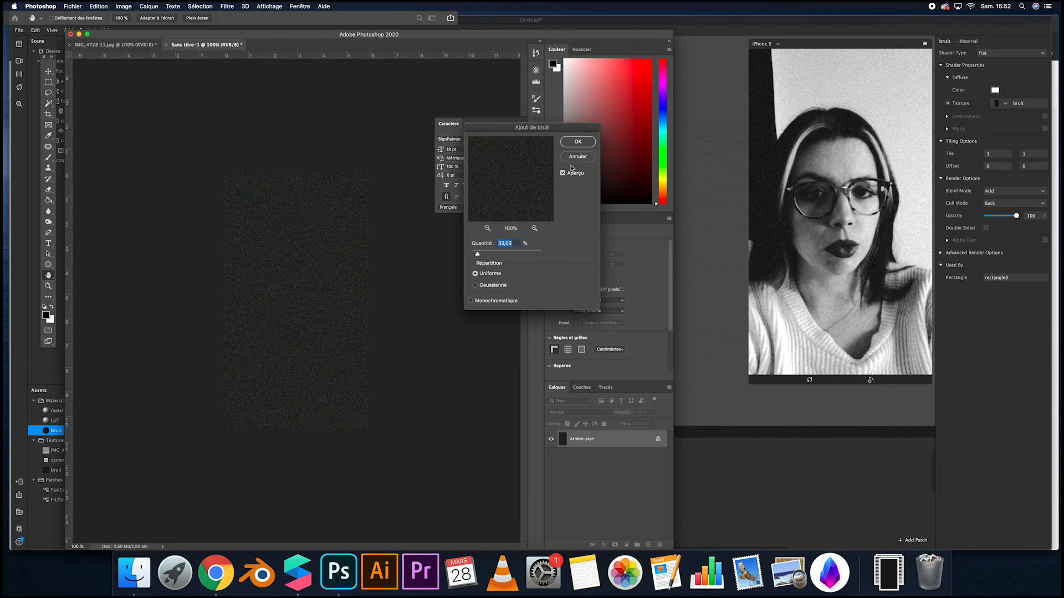
key(Return)
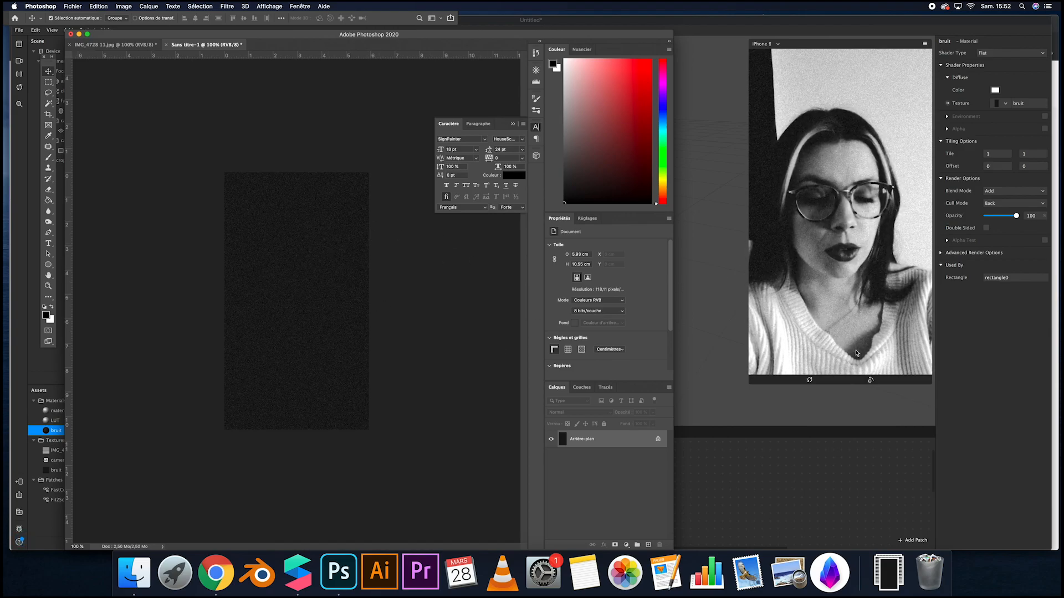
click(846, 158)
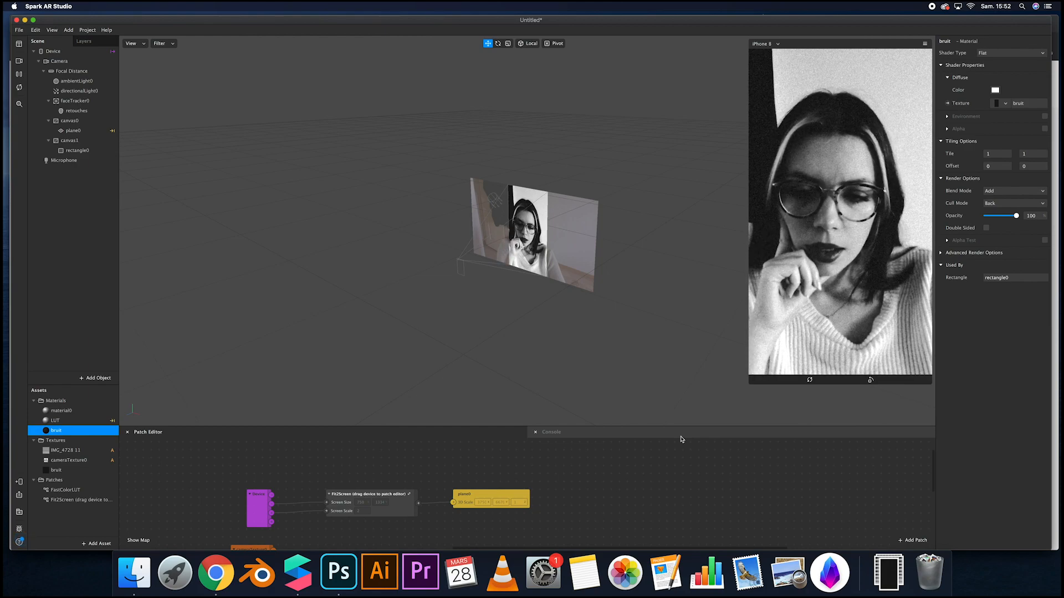
Compare the preview with the retouches face mesh hidden and shown
scroll(620, 490, down, 3)
scroll(622, 486, down, 3)
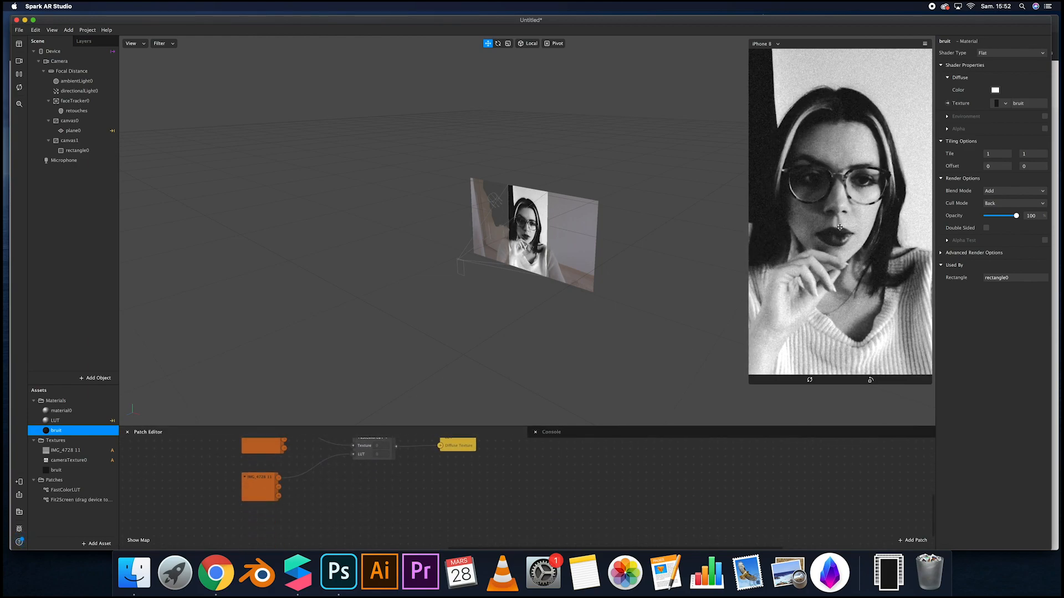
click(77, 111)
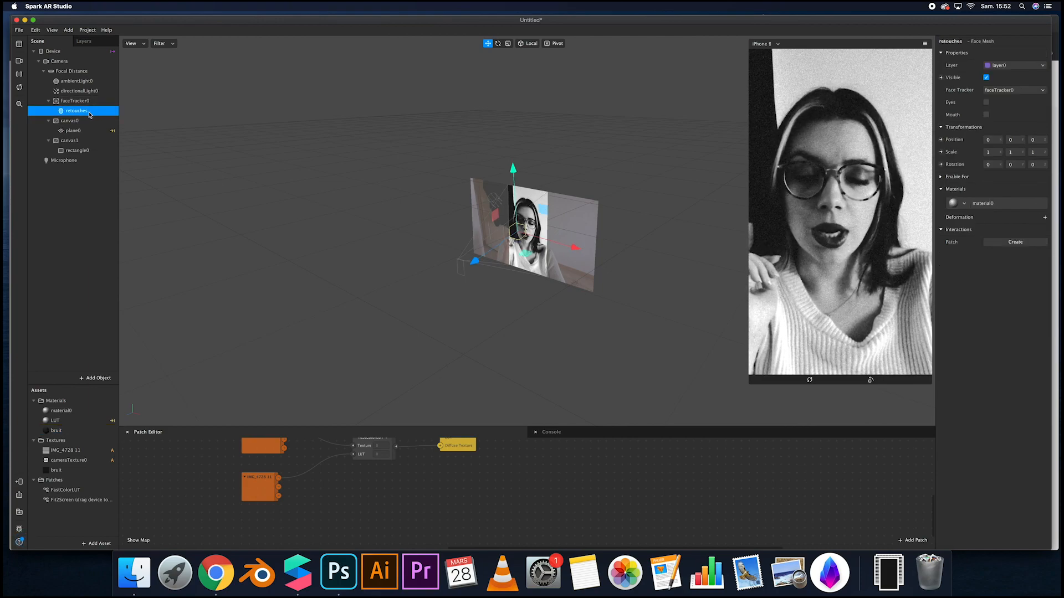
click(986, 78)
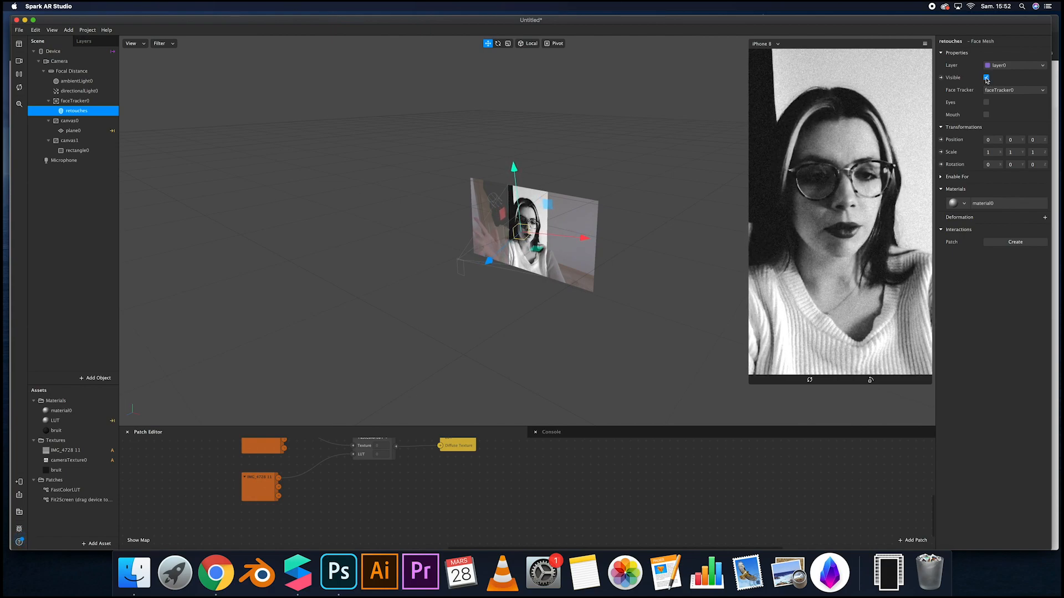
click(986, 79)
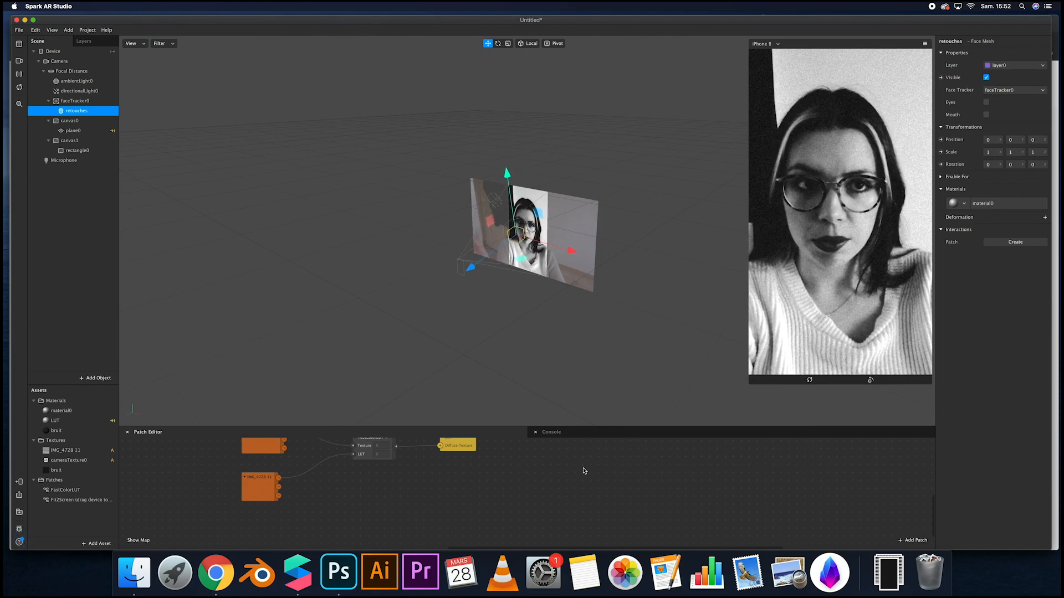
scroll(583, 471, up, 3)
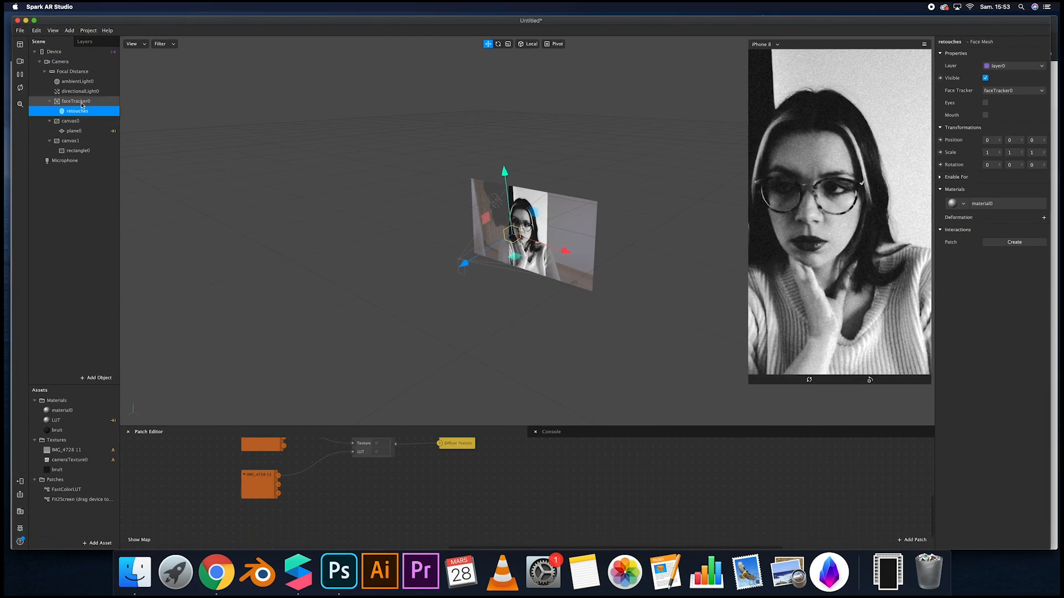
Extract the texture of faceTracker0 and add it to the patch graph below the IMG_4728 11 patch
click(84, 102)
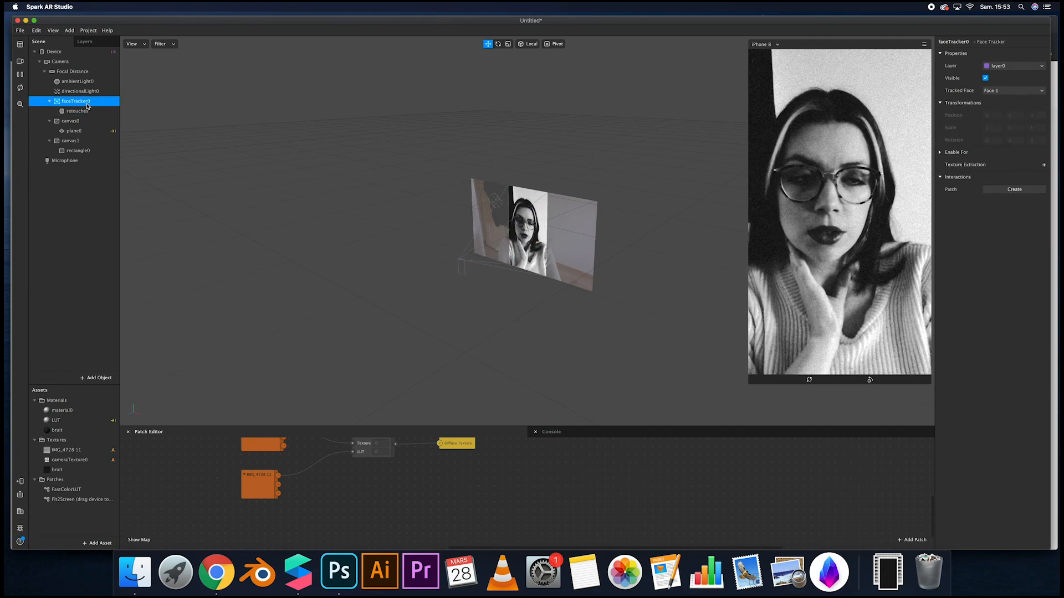
click(1045, 166)
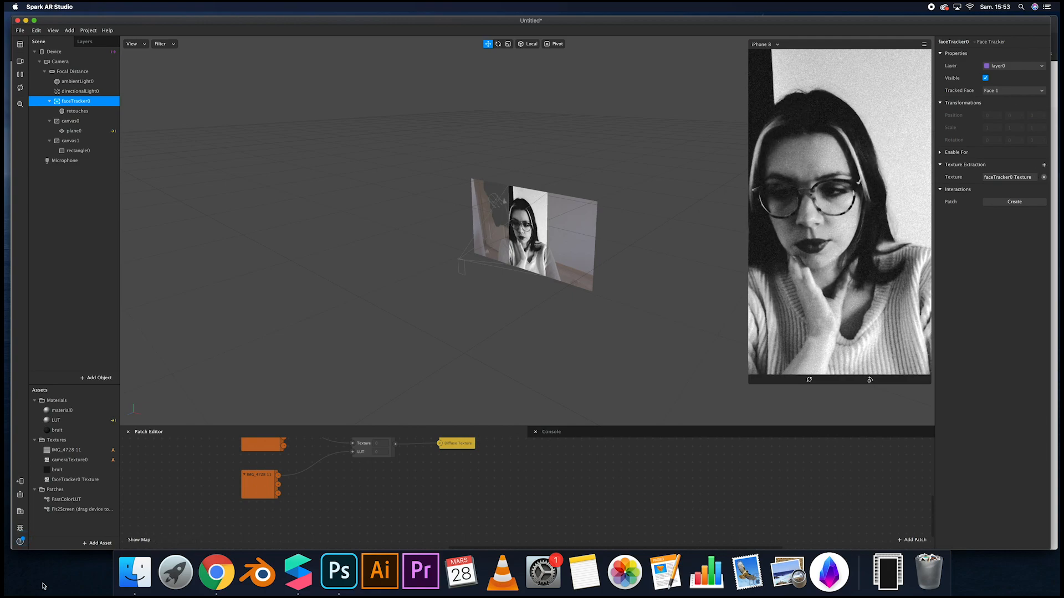
drag(77, 480, 249, 527)
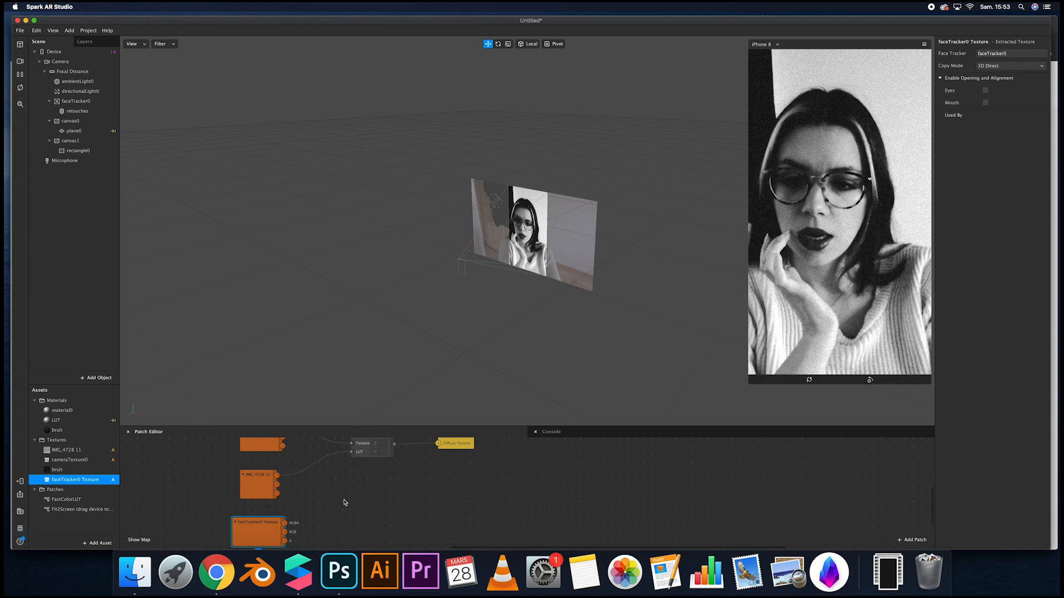
Duplicate the FastColorLUT patch and place the copy near the faceTracker0 Texture patch
click(370, 447)
scroll(366, 446, up, 5)
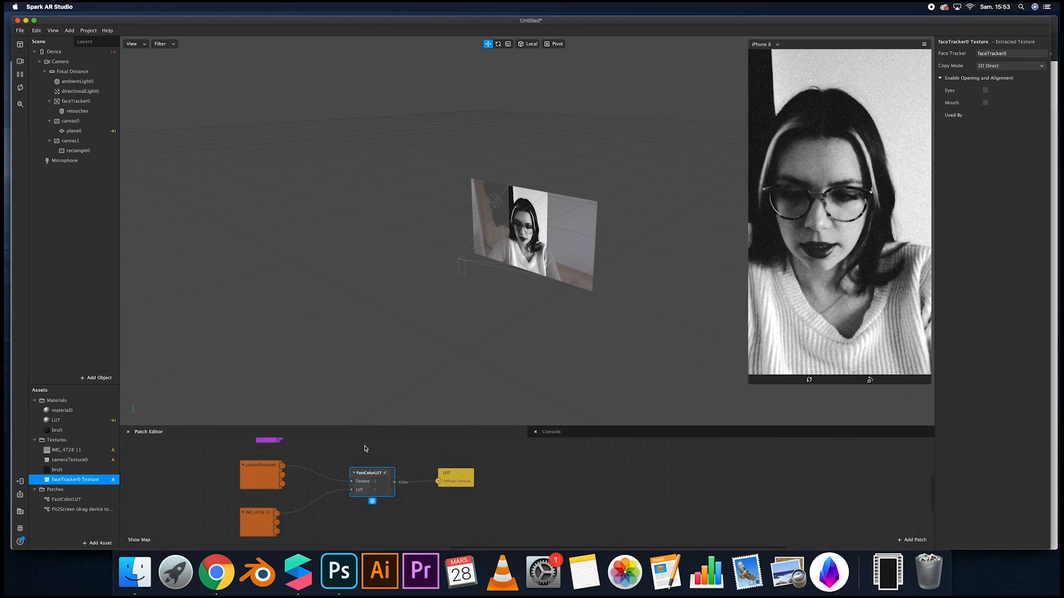
scroll(355, 465, down, 3)
key(super+d)
drag(370, 489, 381, 542)
scroll(420, 520, down, 2)
scroll(371, 516, down, 1)
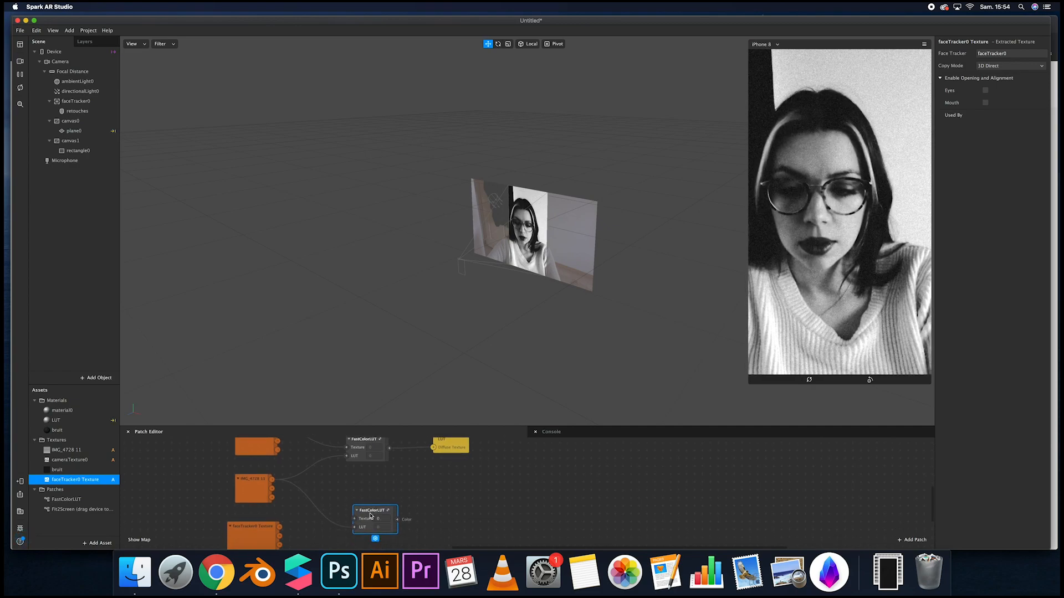
Connect the RGBA output of faceTracker0 Texture to the Texture input of the duplicated FastColorLUT patch and align the patch beside it
scroll(371, 516, down, 2)
drag(370, 490, 361, 502)
drag(279, 500, 348, 508)
drag(368, 500, 351, 495)
scroll(349, 494, left, 1)
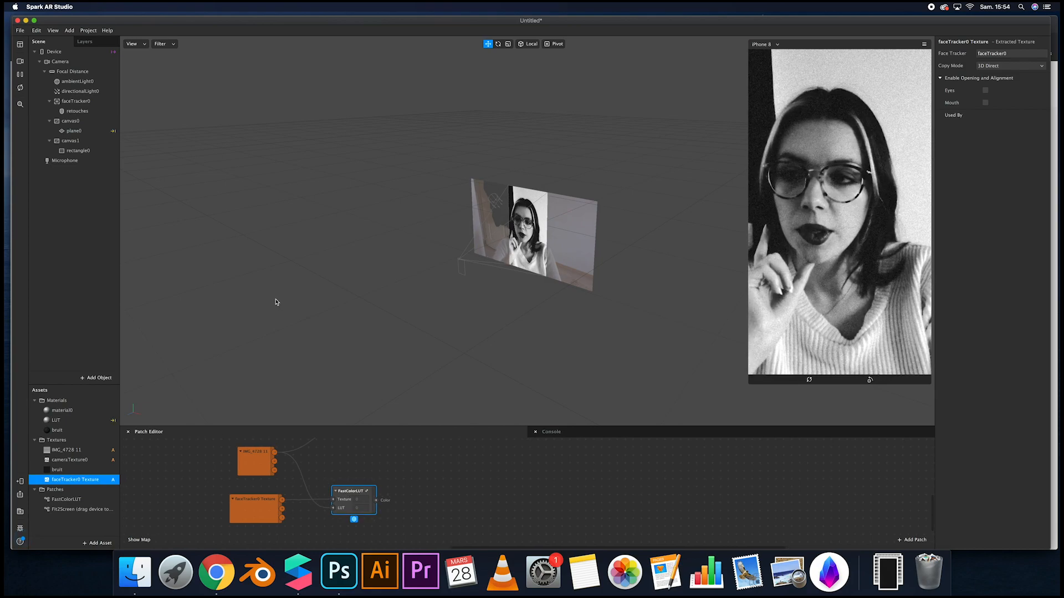
scroll(278, 302, down, 1)
Insert a second face mesh and make it a child of faceTracker0, below retouches
click(76, 111)
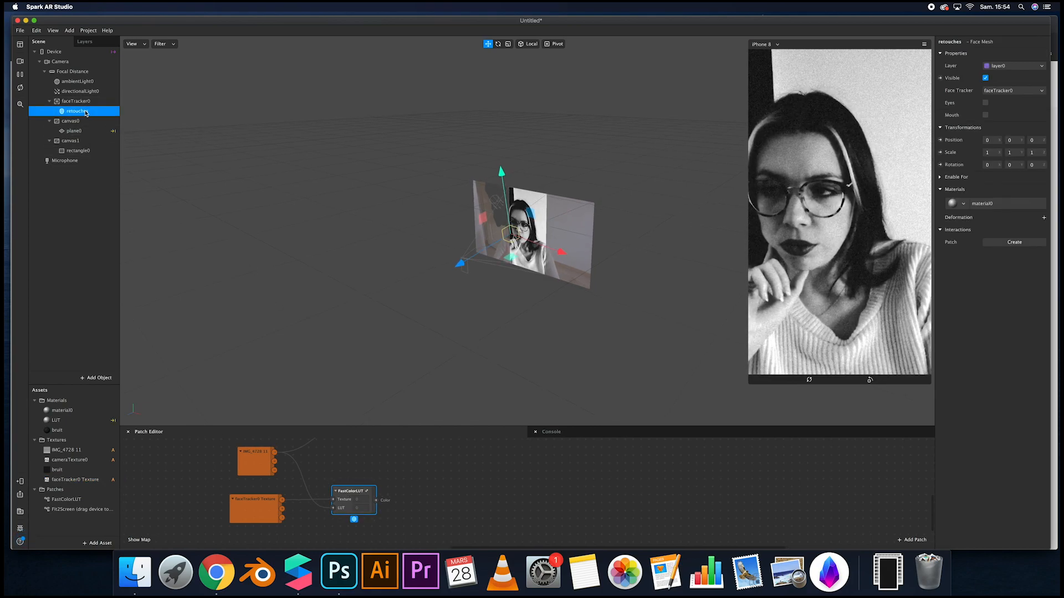
click(97, 378)
click(35, 340)
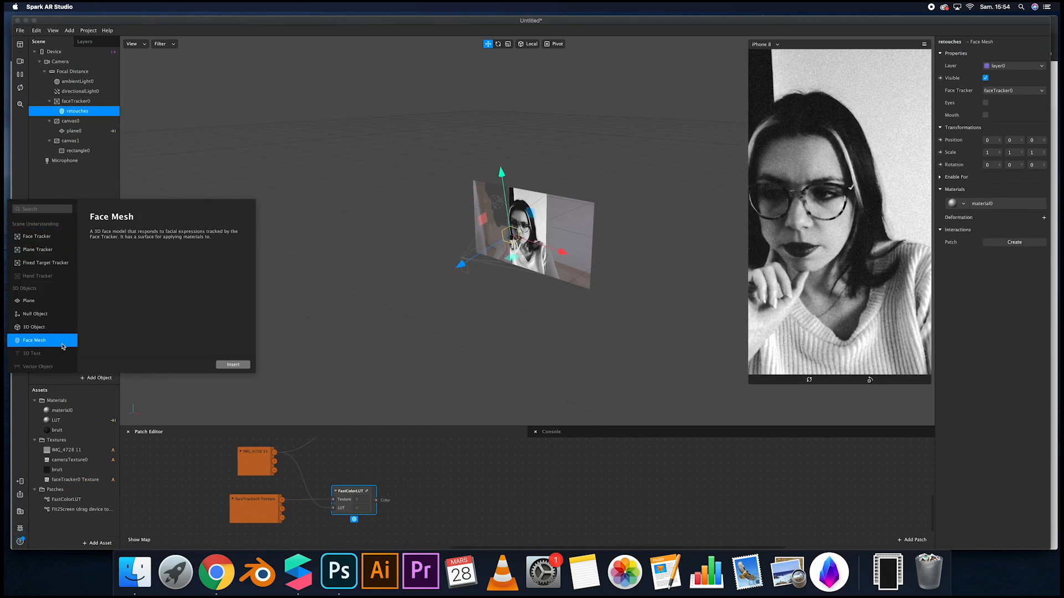
click(232, 364)
mouse_move(89, 160)
mouse_down()
mouse_move(83, 114)
mouse_move(111, 116)
mouse_up()
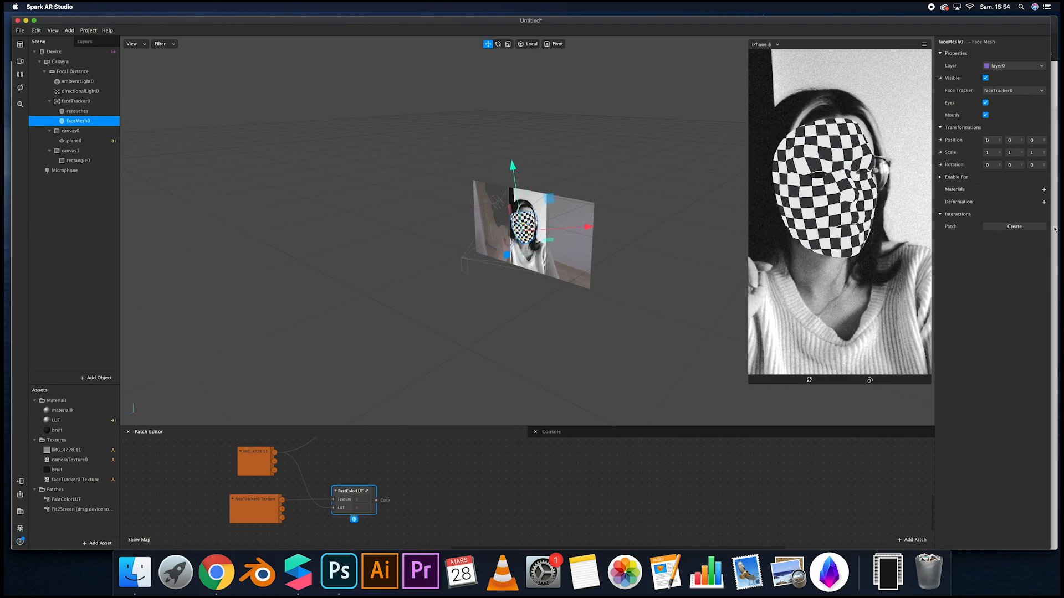
Assign a new material to faceMesh0 and set its shader type to Flat
click(1043, 190)
click(1015, 240)
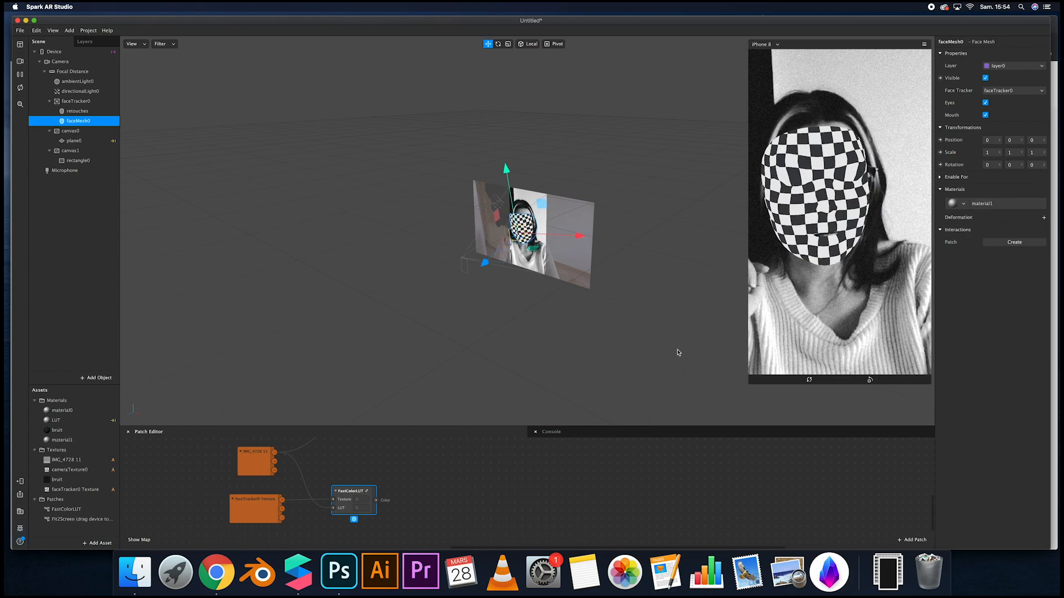
click(84, 439)
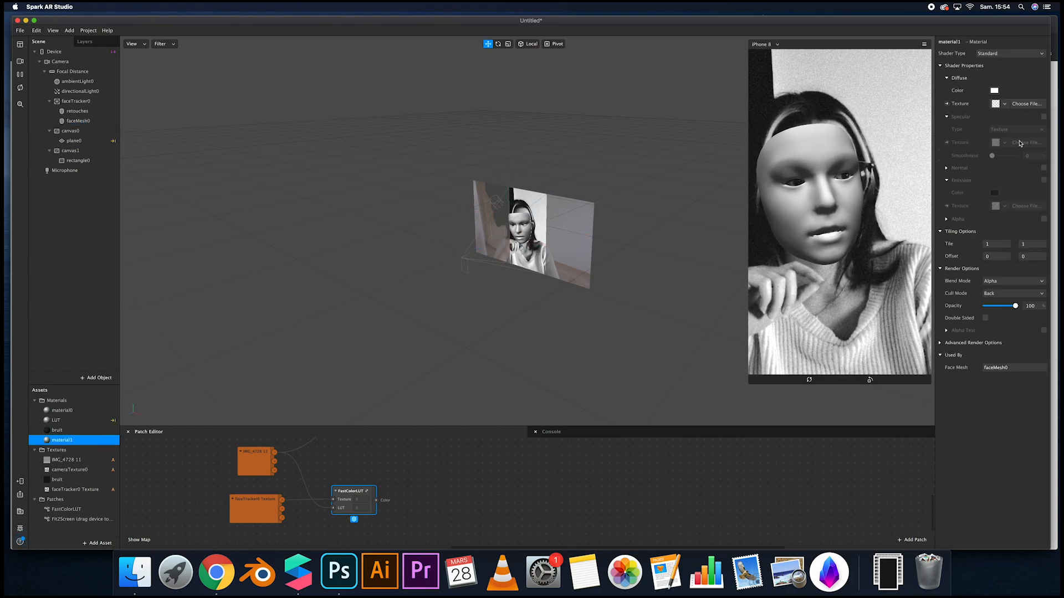
click(998, 53)
click(997, 65)
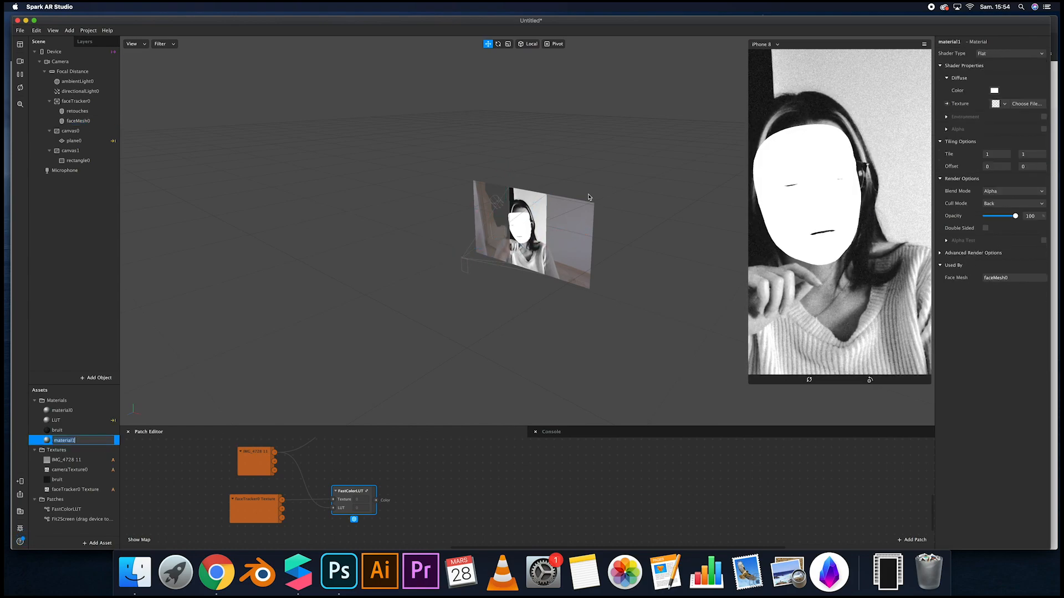
click(114, 441)
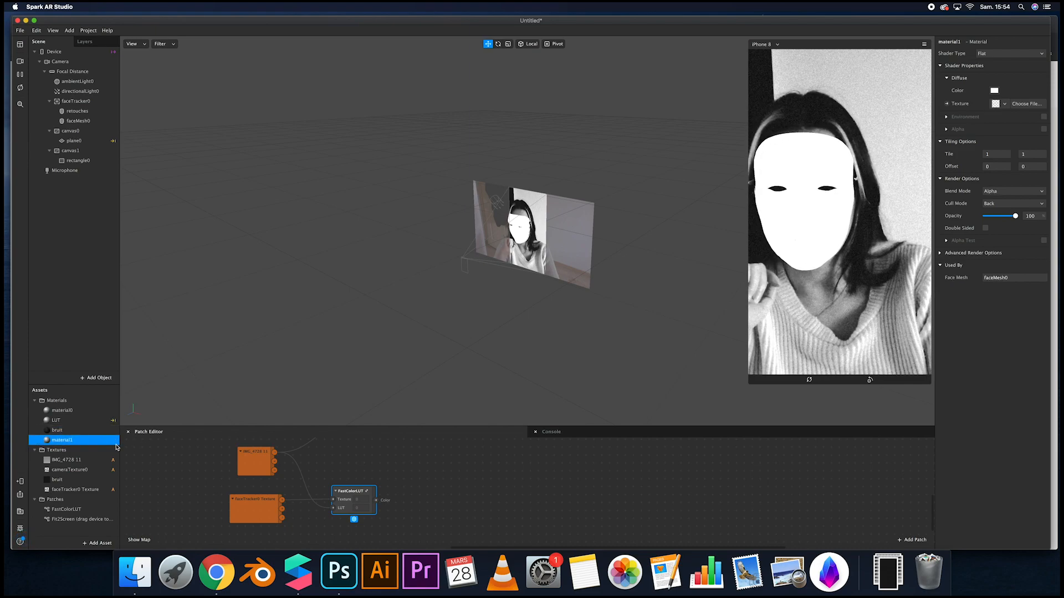
Create a patch for material1's diffuse texture and connect the duplicated FastColorLUT patch's Color output to it
click(948, 104)
drag(533, 505, 381, 501)
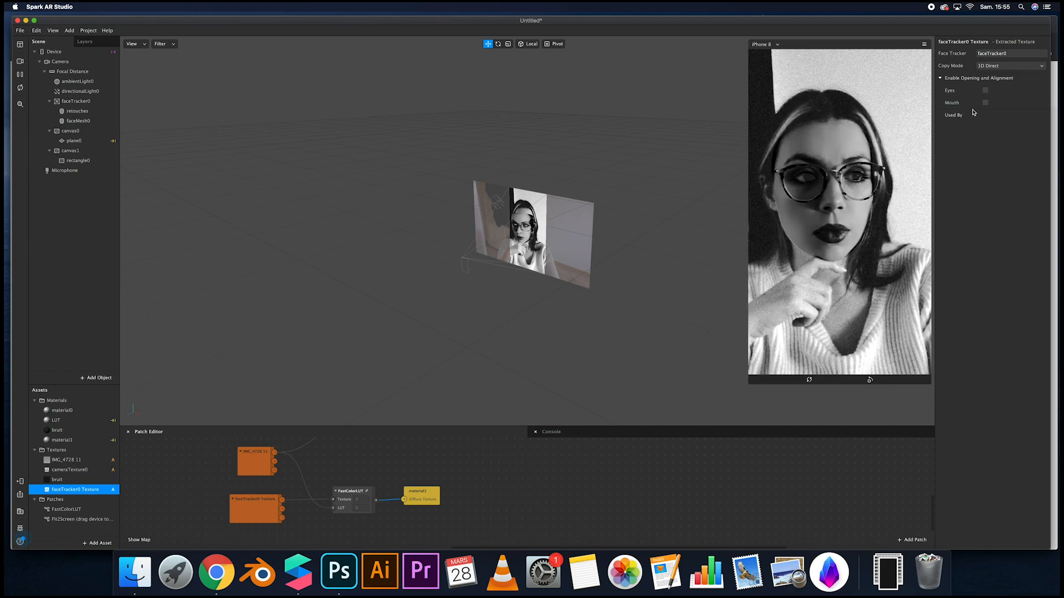
Enable opening and alignment for both eyes and mouth on the extracted faceTracker0 Texture
click(985, 91)
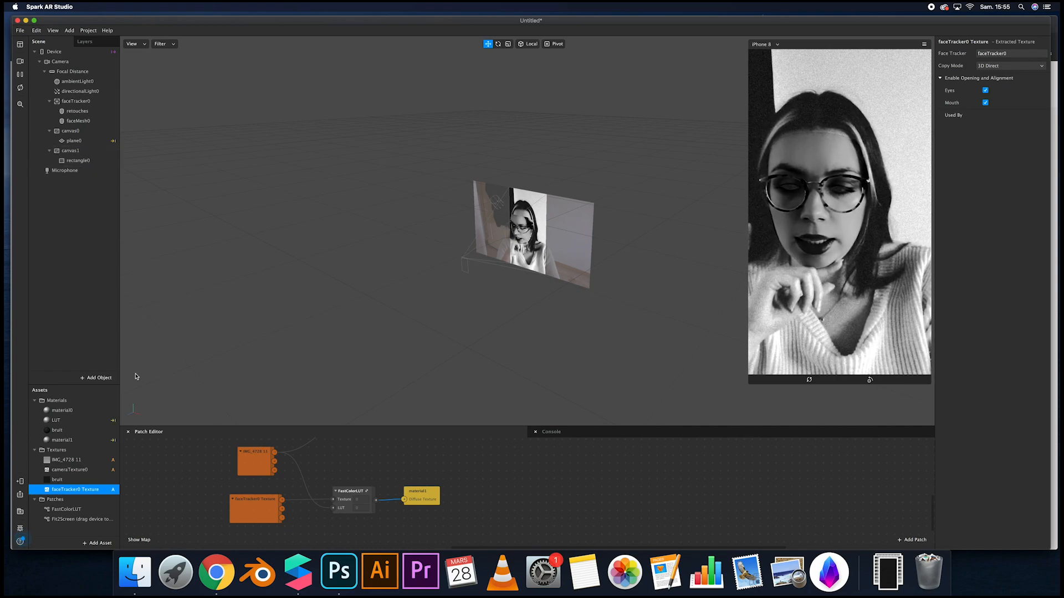
Turn off the depth test and depth buffer writing in the bruit material's advanced render options
click(87, 430)
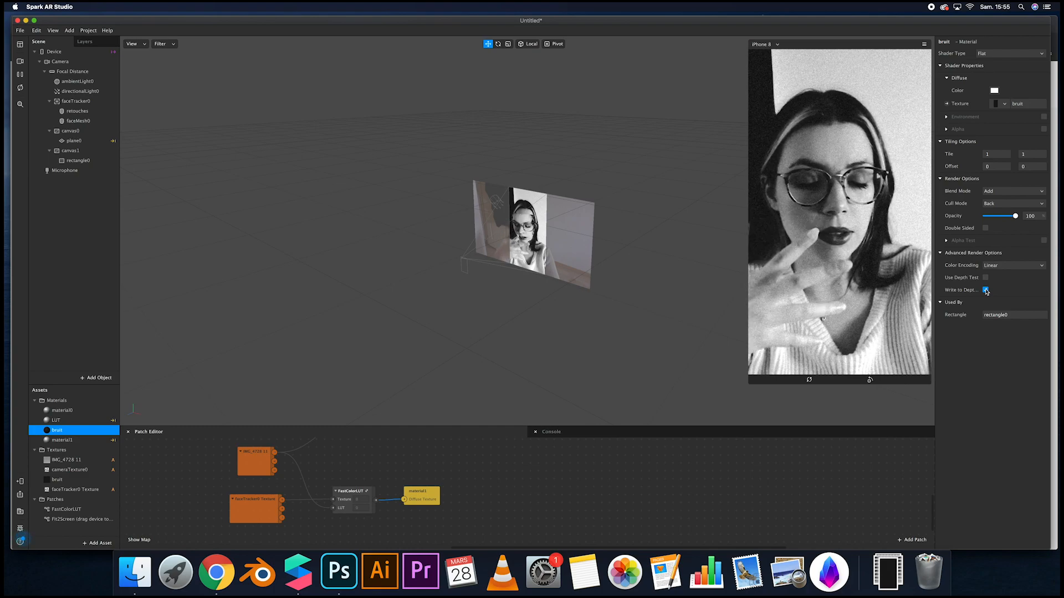
click(985, 290)
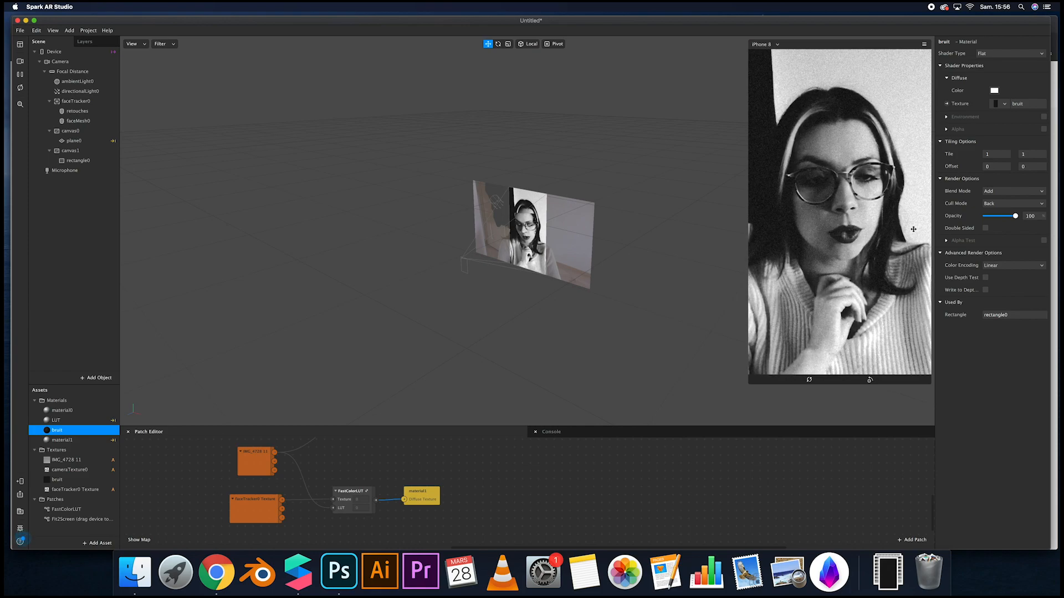
scroll(596, 518, up, 5)
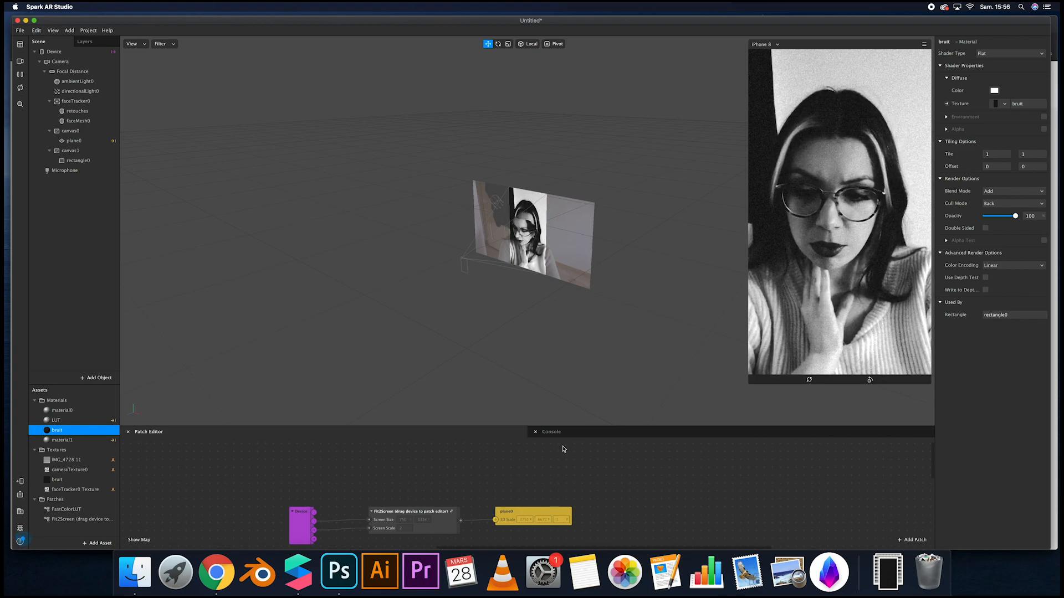
scroll(636, 493, down, 5)
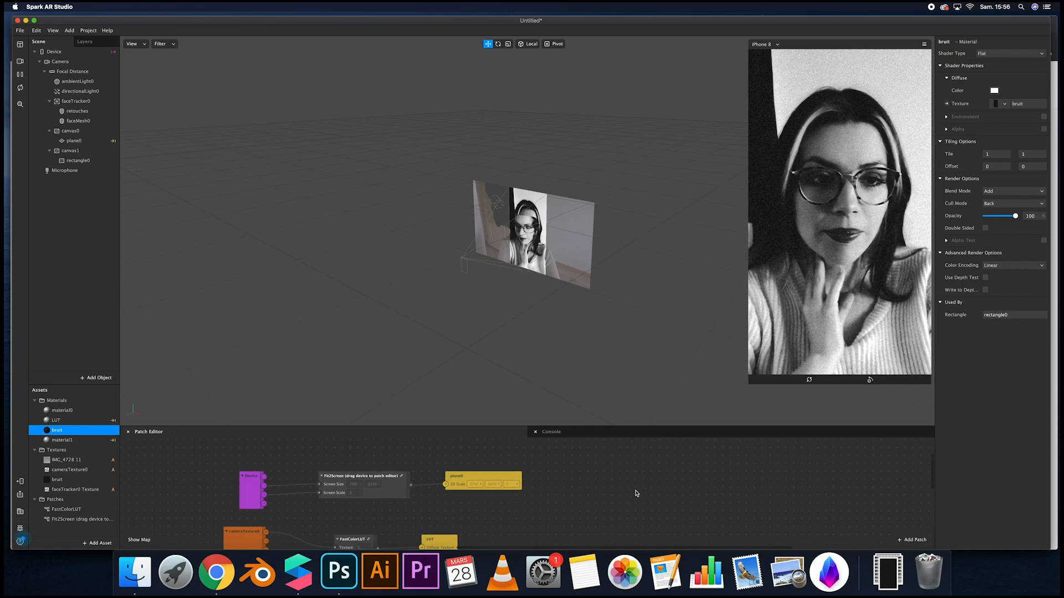
scroll(636, 493, right, 3)
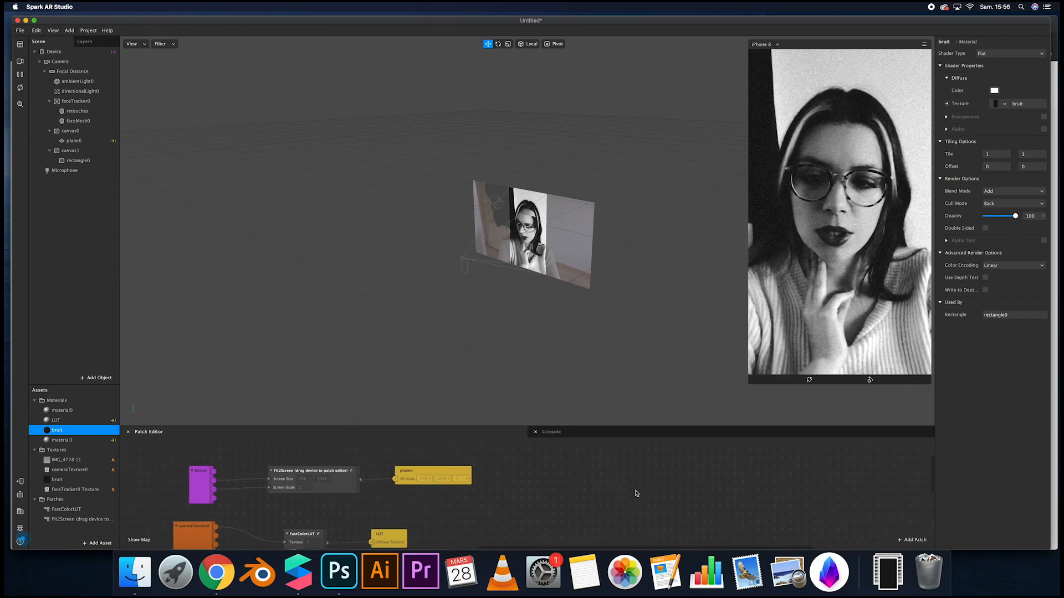
scroll(583, 506, down, 5)
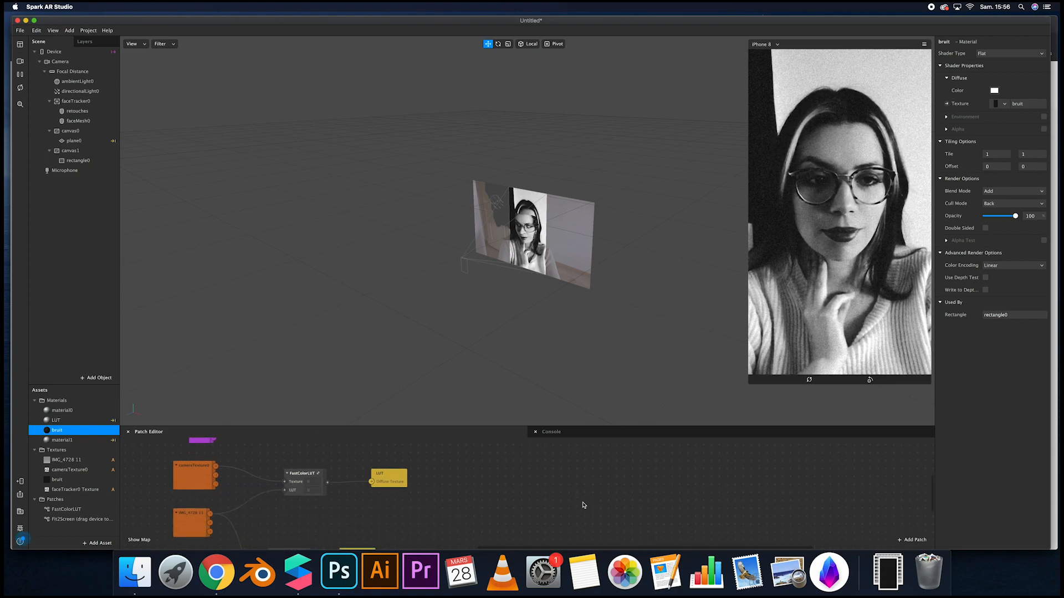